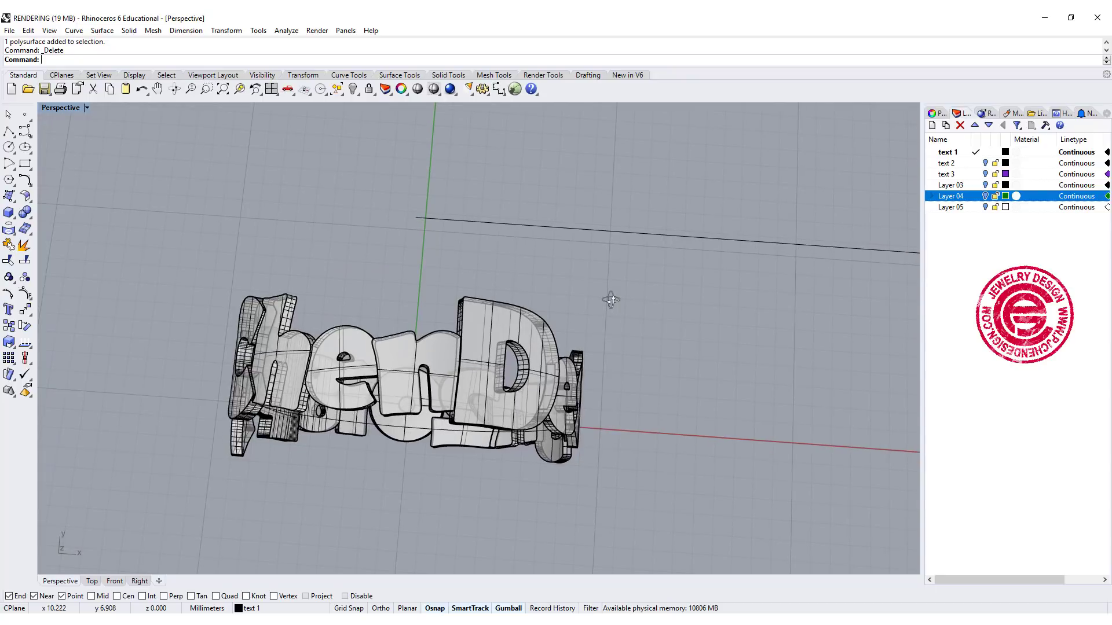
# Delete the solid lettering ring that surrounds the circle in the perspective view
pyautogui.moveTo(494, 242)
pyautogui.mouseDown(button='right')
pyautogui.moveTo(507, 255)
pyautogui.moveTo(485, 260)
pyautogui.mouseUp(button='right')
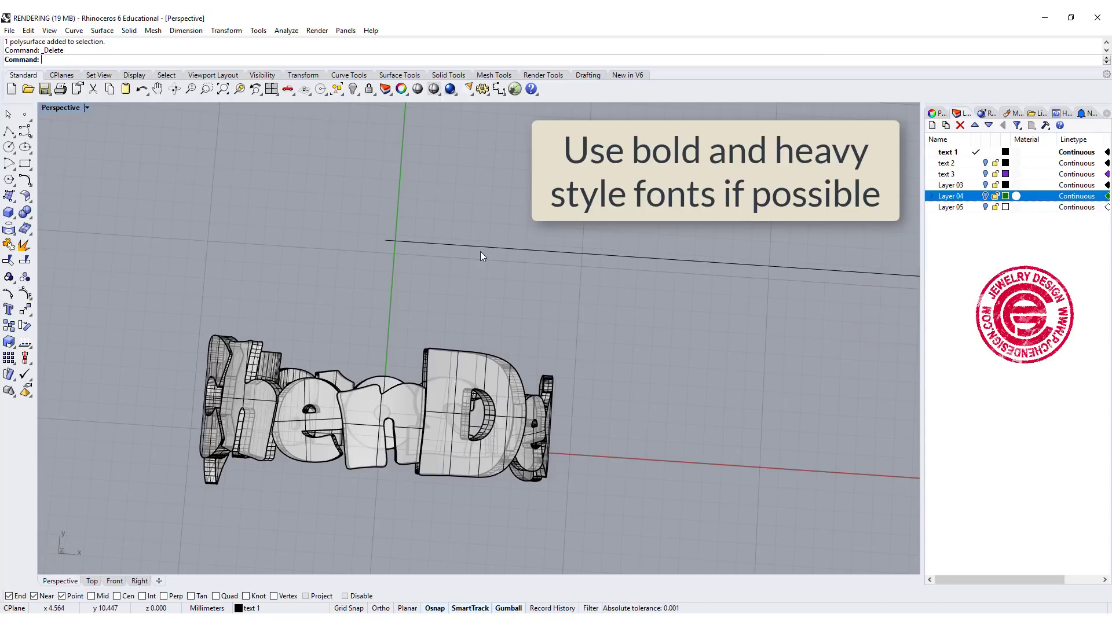
pyautogui.moveTo(471, 258); pyautogui.dragTo(439, 312, button='right')
pyautogui.scroll(-3, 436, 304)
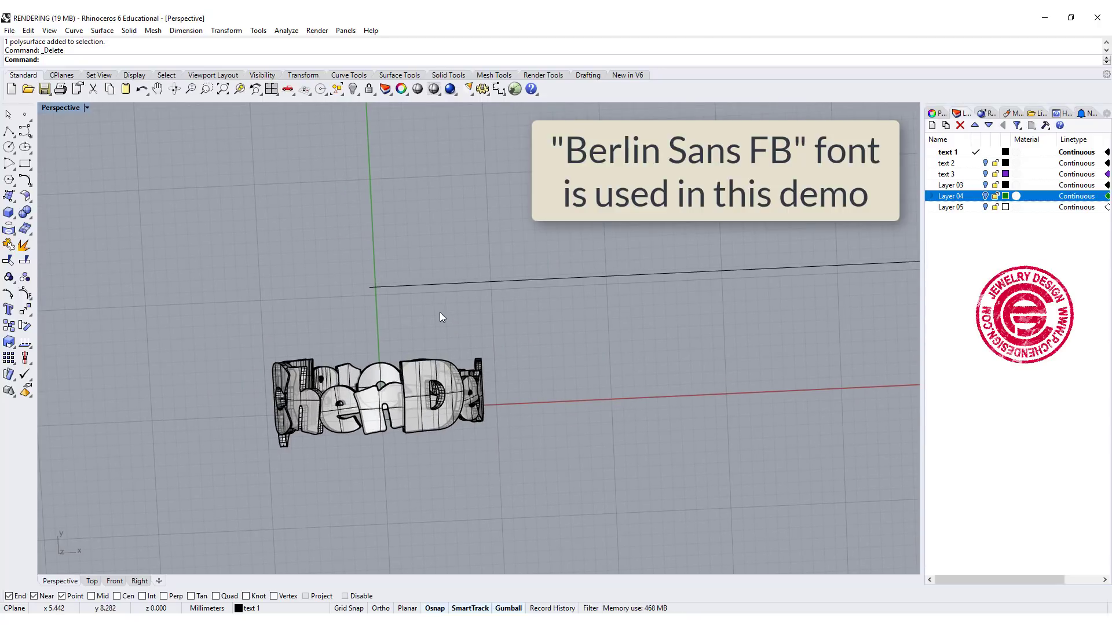
pyautogui.click(423, 360)
pyautogui.press('Delete')
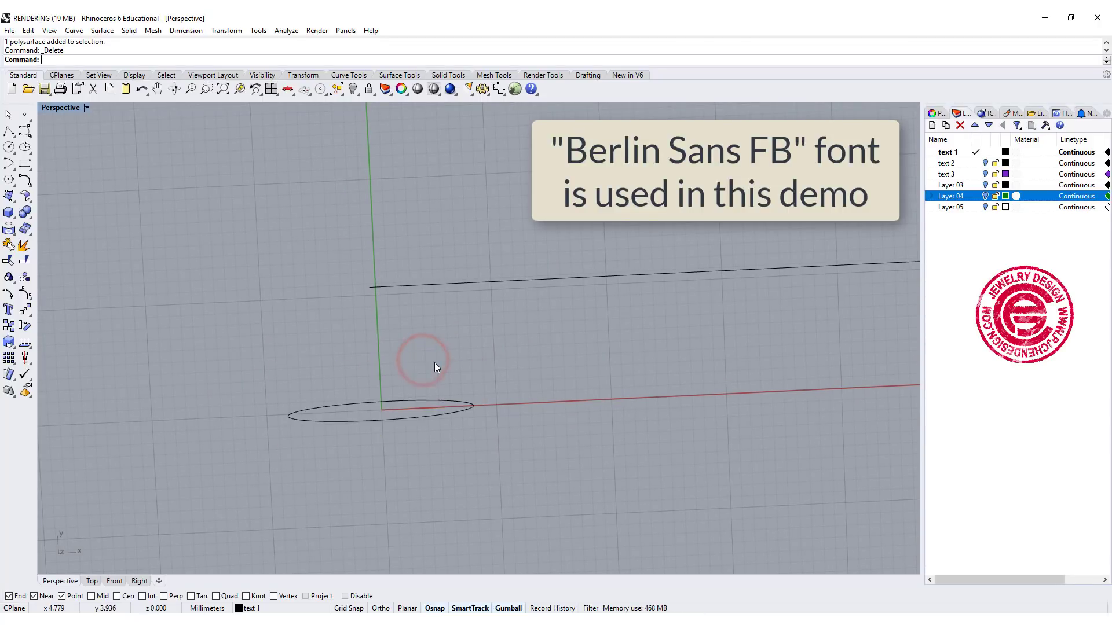
# Delete the existing straight line behind the ring circle, keeping only the circle
pyautogui.moveTo(435, 363); pyautogui.dragTo(437, 327, button='right')
pyautogui.click(447, 313)
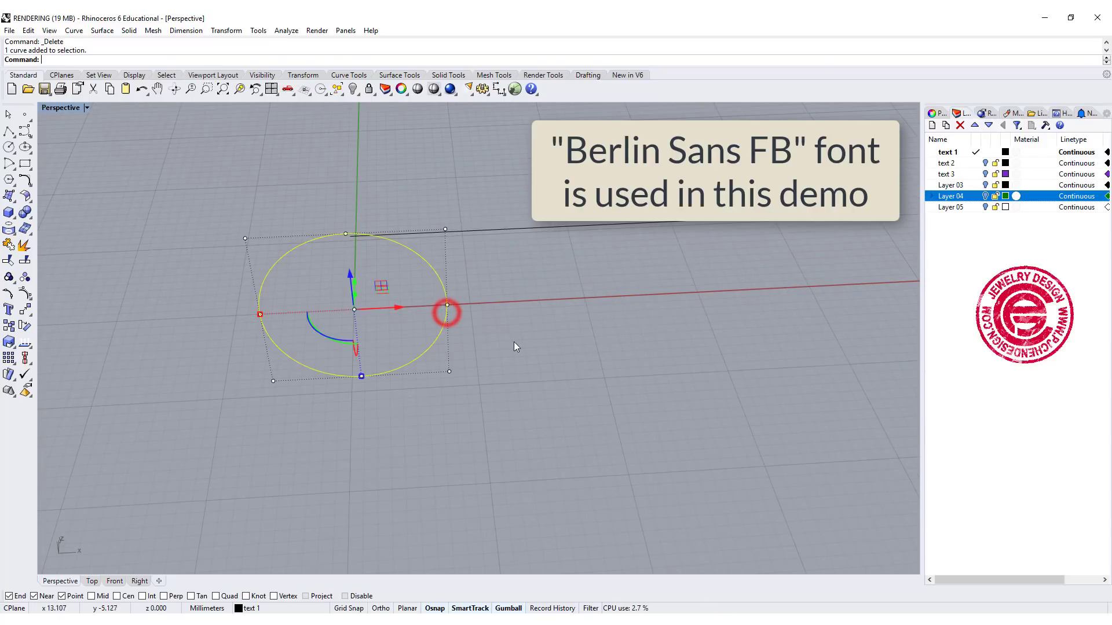
pyautogui.moveTo(514, 345); pyautogui.dragTo(542, 313, button='right')
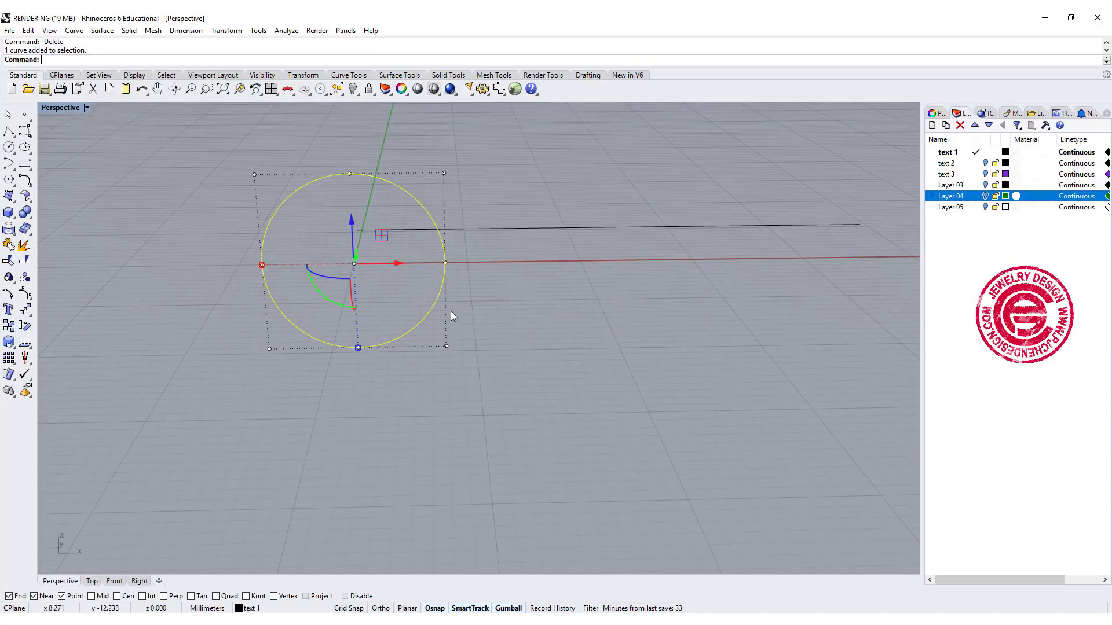
pyautogui.click(469, 308)
pyautogui.moveTo(470, 307); pyautogui.dragTo(555, 239, button='right')
pyautogui.click(555, 235)
pyautogui.press('Delete')
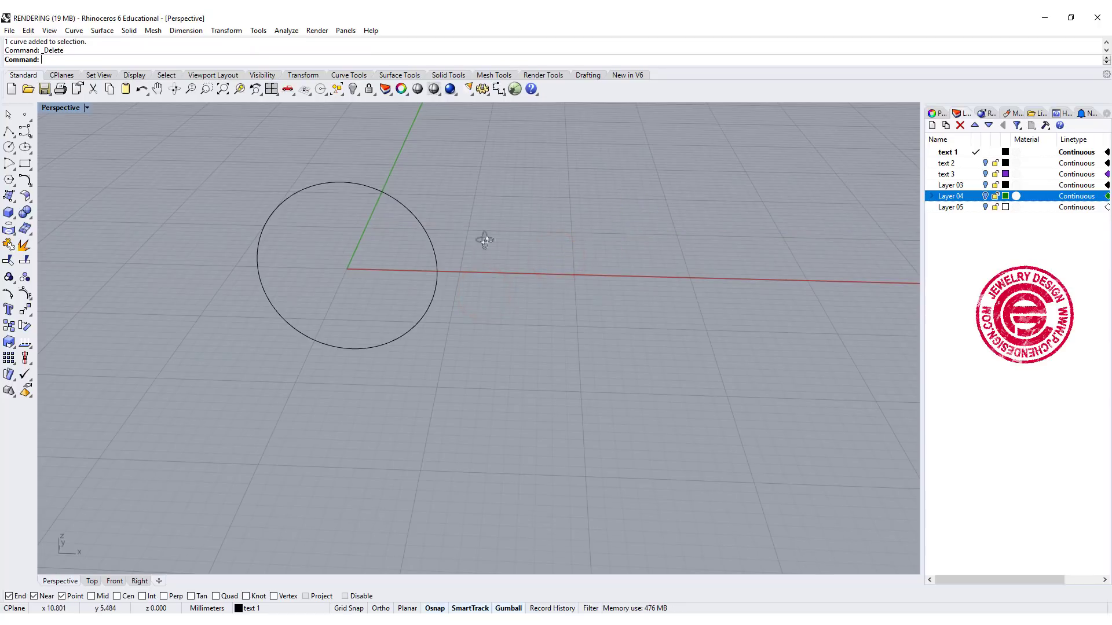
# Measure the circumference of the ring circle with the Length command
pyautogui.moveTo(484, 241); pyautogui.dragTo(470, 255, button='right')
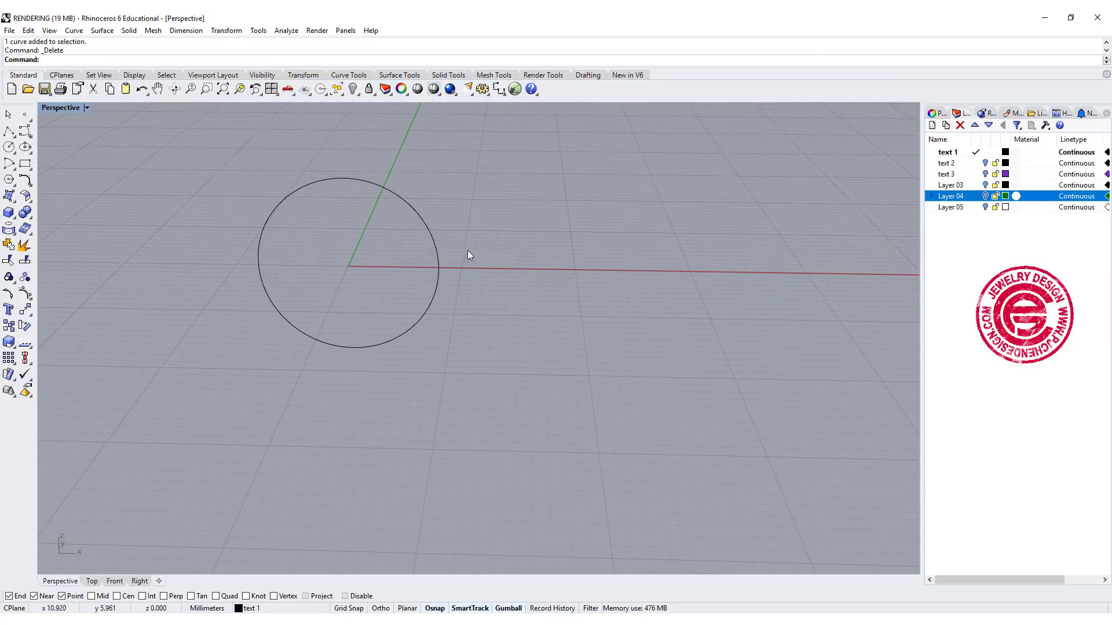
pyautogui.click(437, 269)
pyautogui.write('Length')
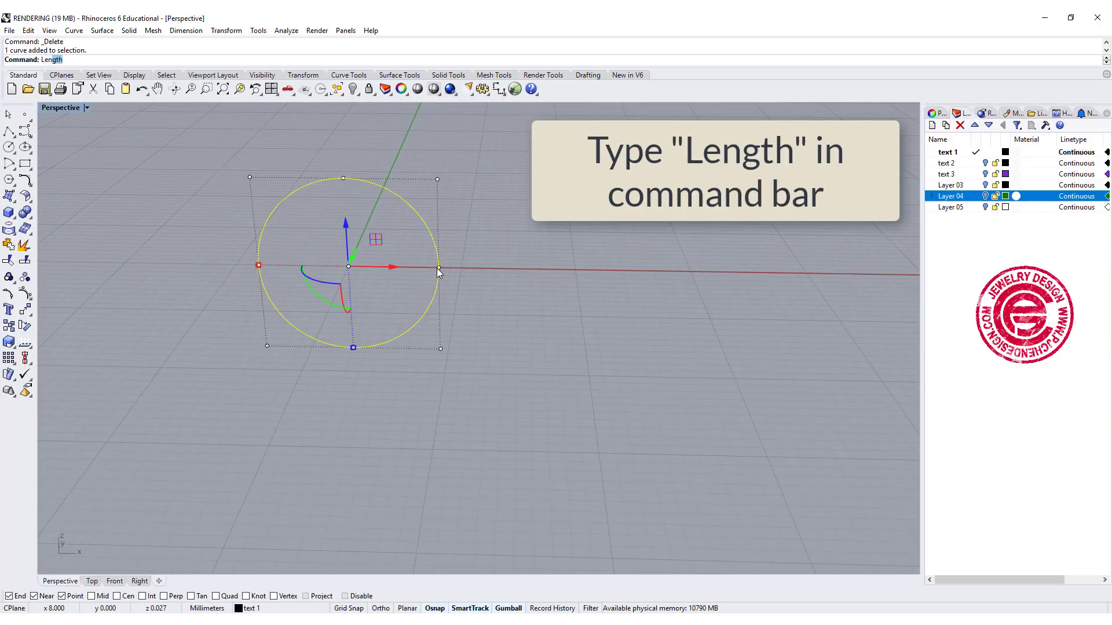
pyautogui.press('Return')
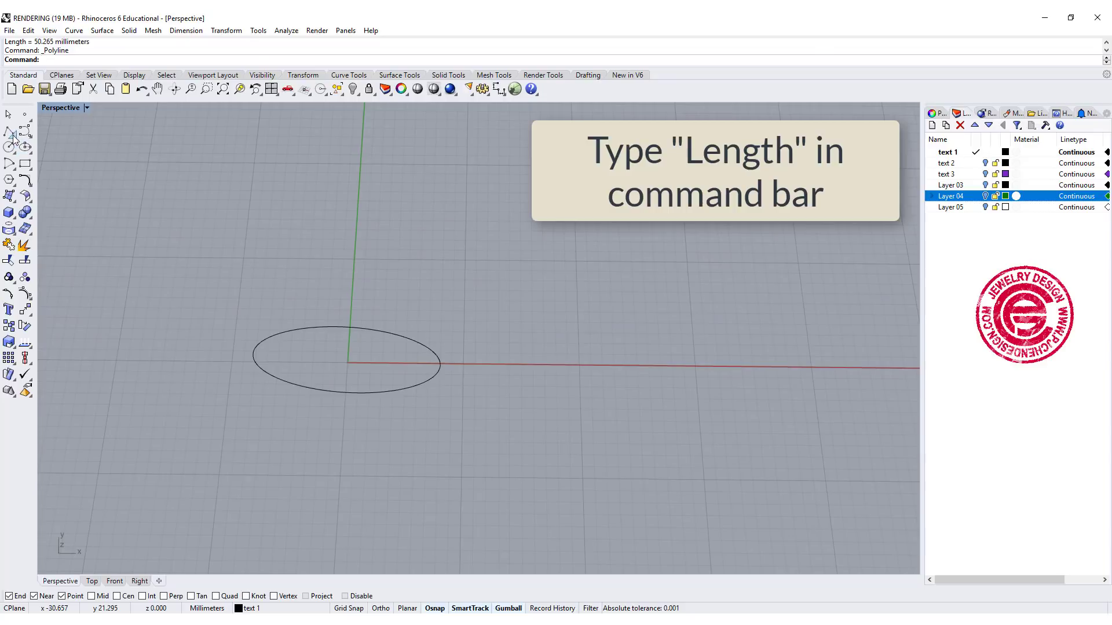
# Draw a single-segment polyline 50.265 mm long, parallel to the X axis behind the circle and starting near the Y axis
pyautogui.click(11, 133)
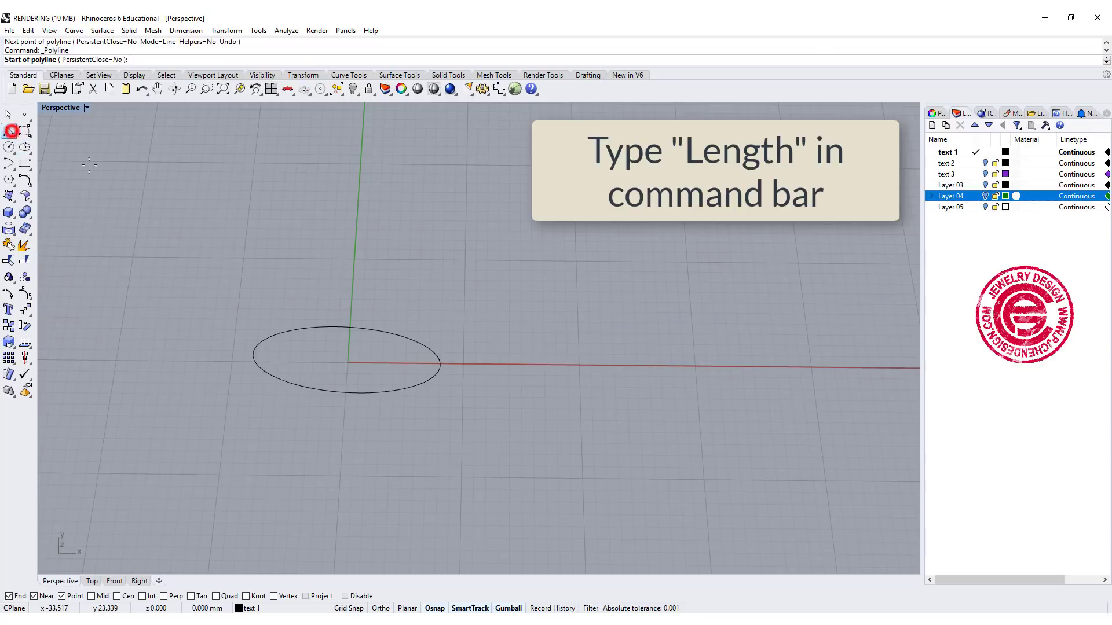
pyautogui.click(338, 260)
pyautogui.write('50')
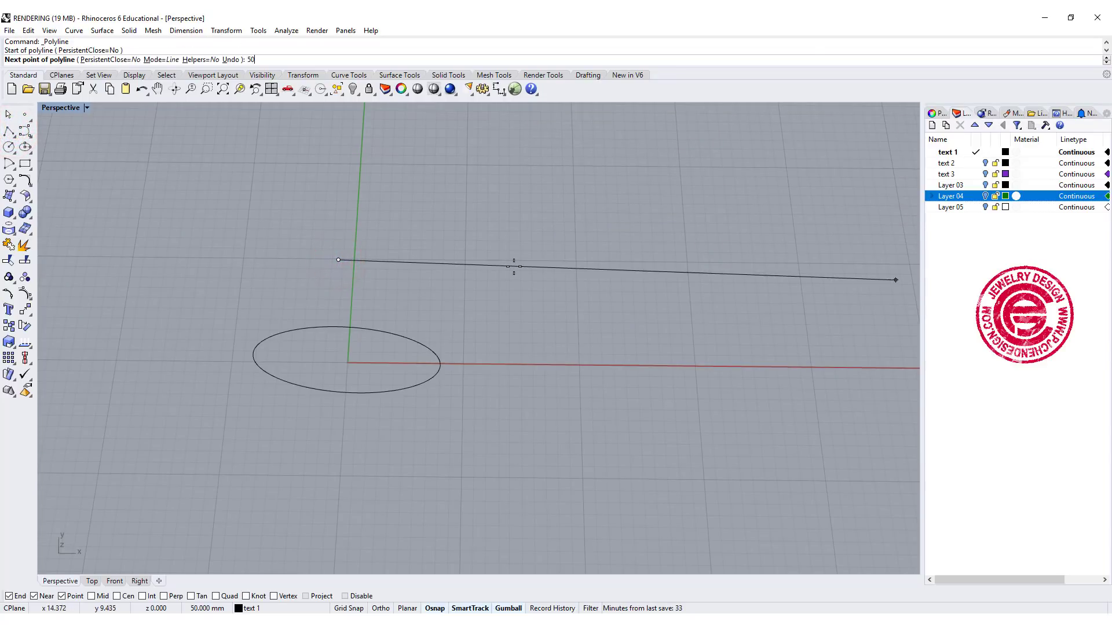
pyautogui.write('.265')
pyautogui.press('Return')
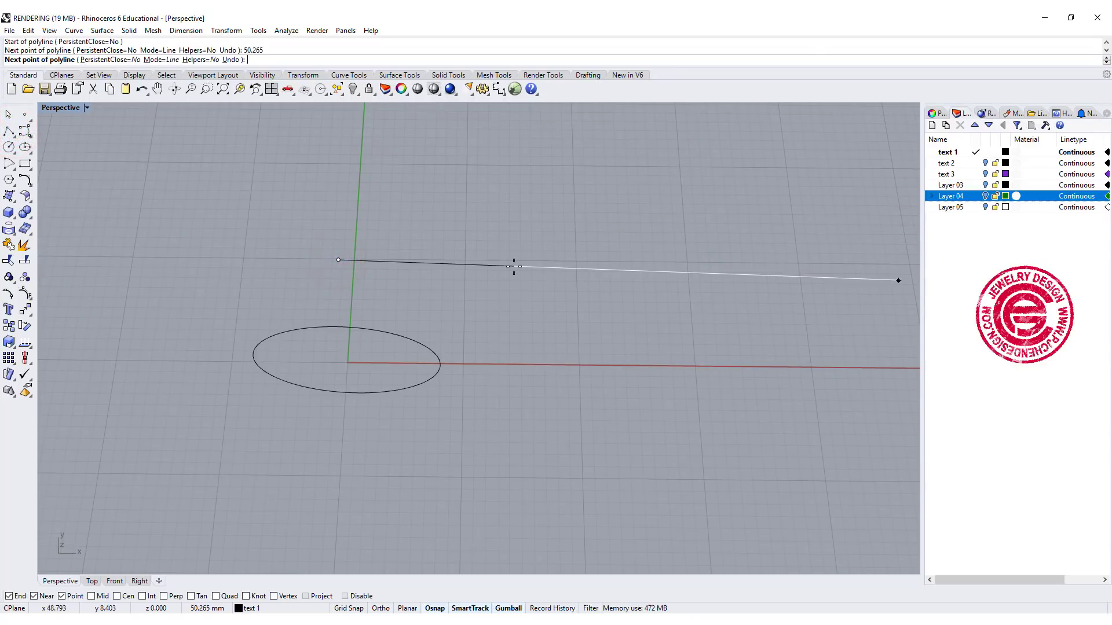
pyautogui.click(581, 234)
pyautogui.press('Return')
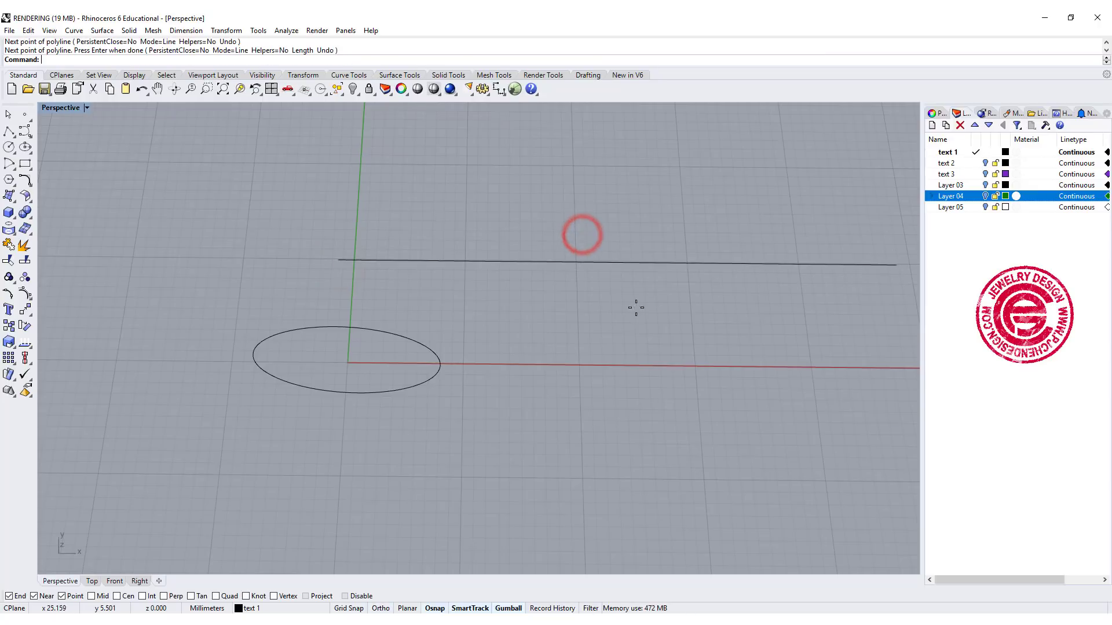
# Maximize the Top viewport with the straight line framed and nothing selected
pyautogui.moveTo(635, 308); pyautogui.dragTo(615, 242, button='right')
pyautogui.click(615, 242)
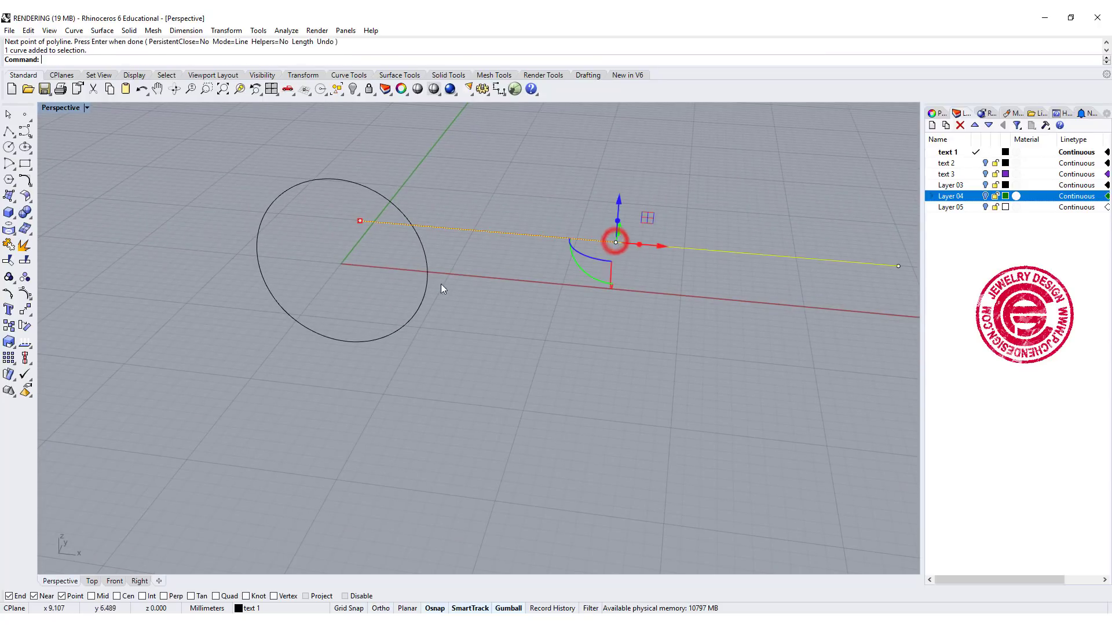
pyautogui.moveTo(511, 315); pyautogui.dragTo(543, 419, button='right')
pyautogui.scroll(-3, 598, 364)
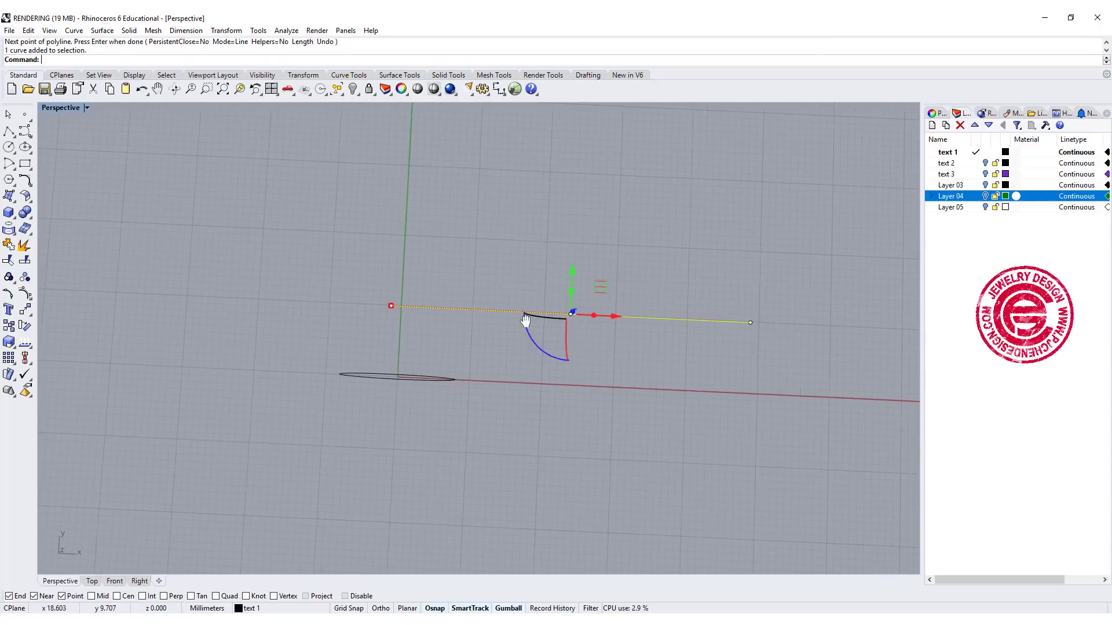
pyautogui.doubleClick(48, 109)
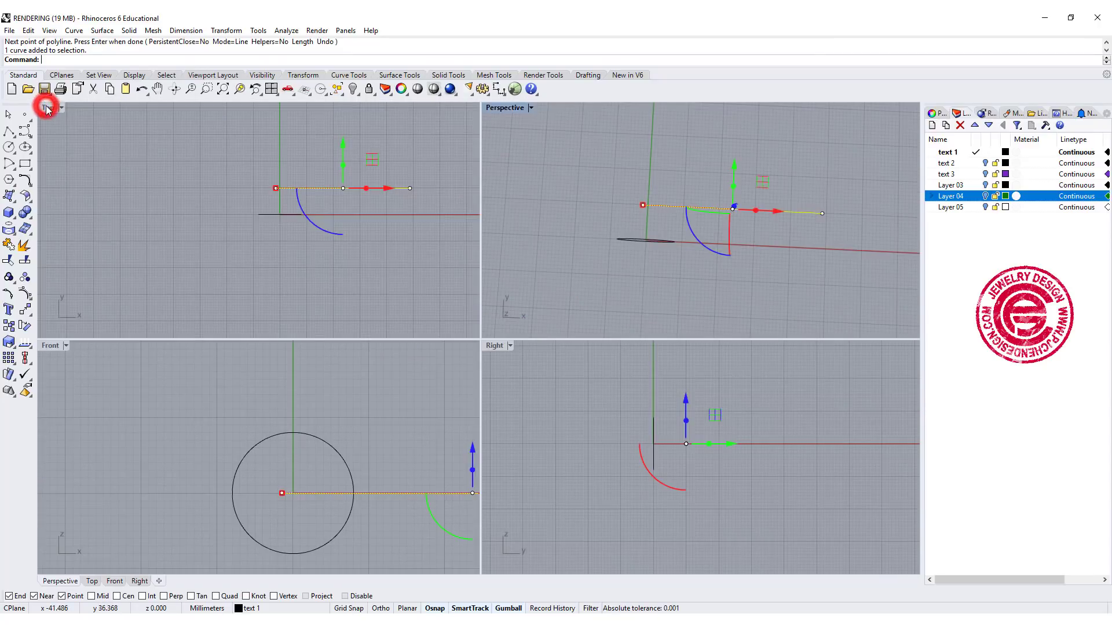
pyautogui.doubleClick(47, 108)
pyautogui.scroll(4, 501, 261)
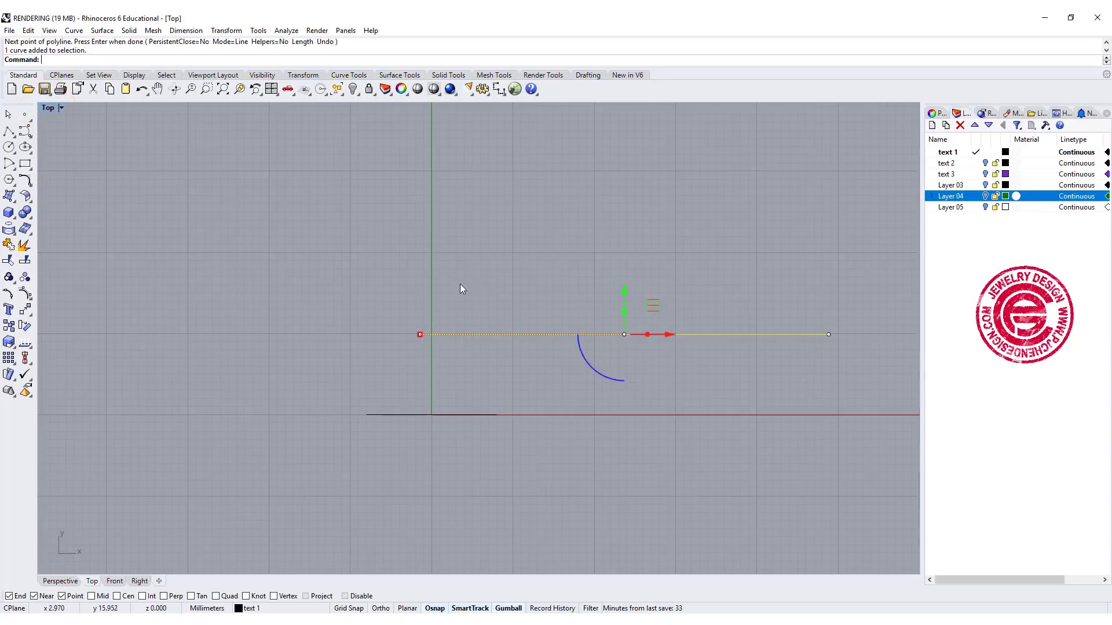
pyautogui.click(367, 204)
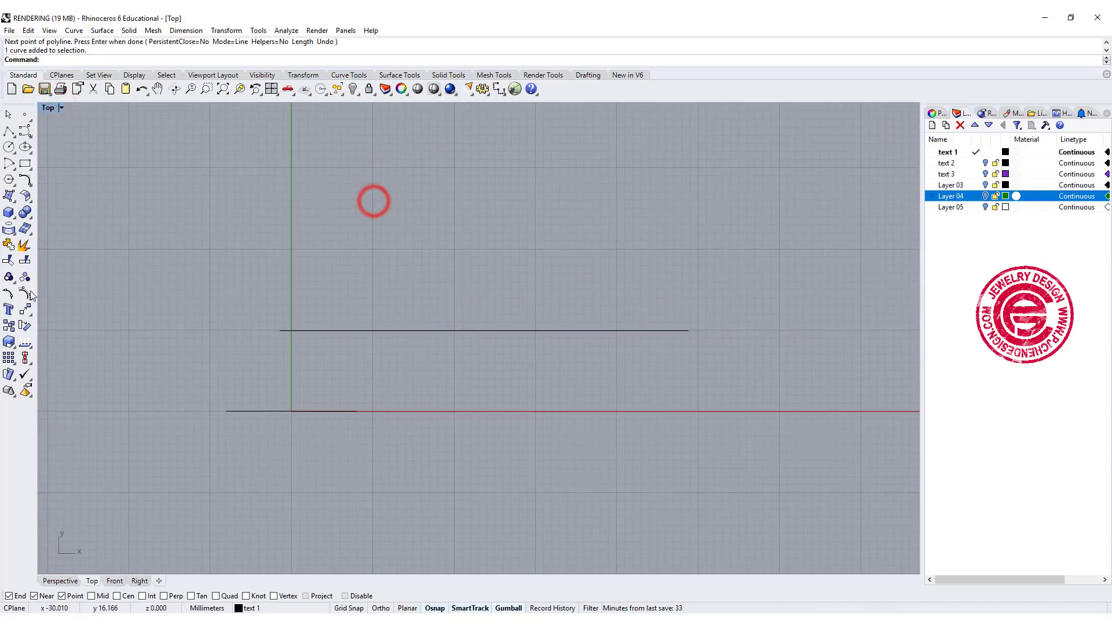
# Set up a solid text object with 10 mm height and grouped output, reset the spacing to 0 and disable added spacing
pyautogui.click(9, 309)
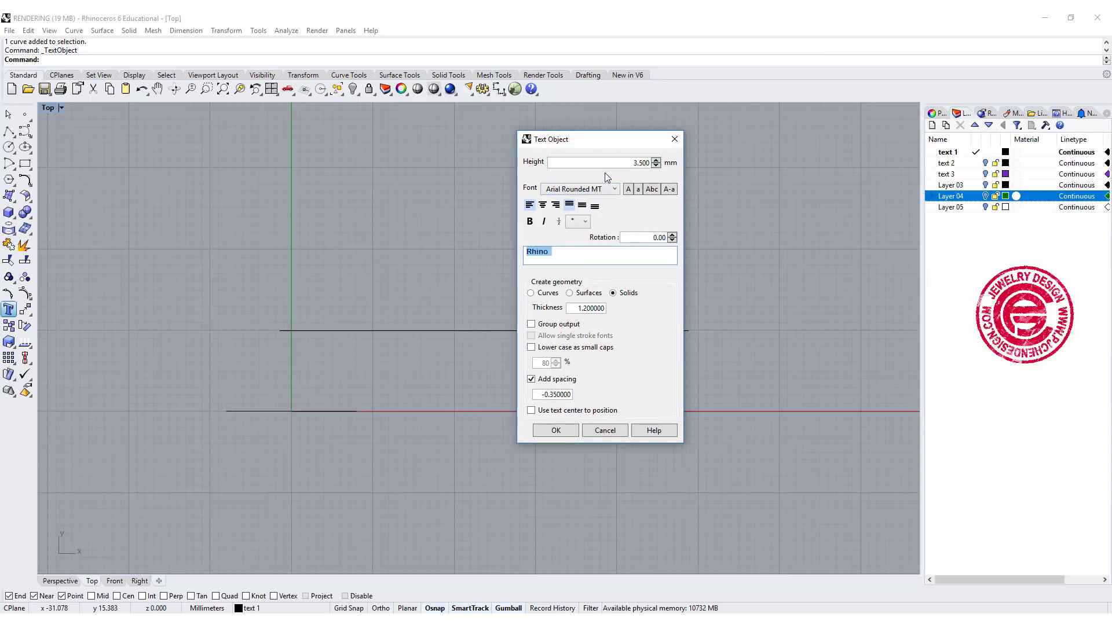
pyautogui.doubleClick(637, 163)
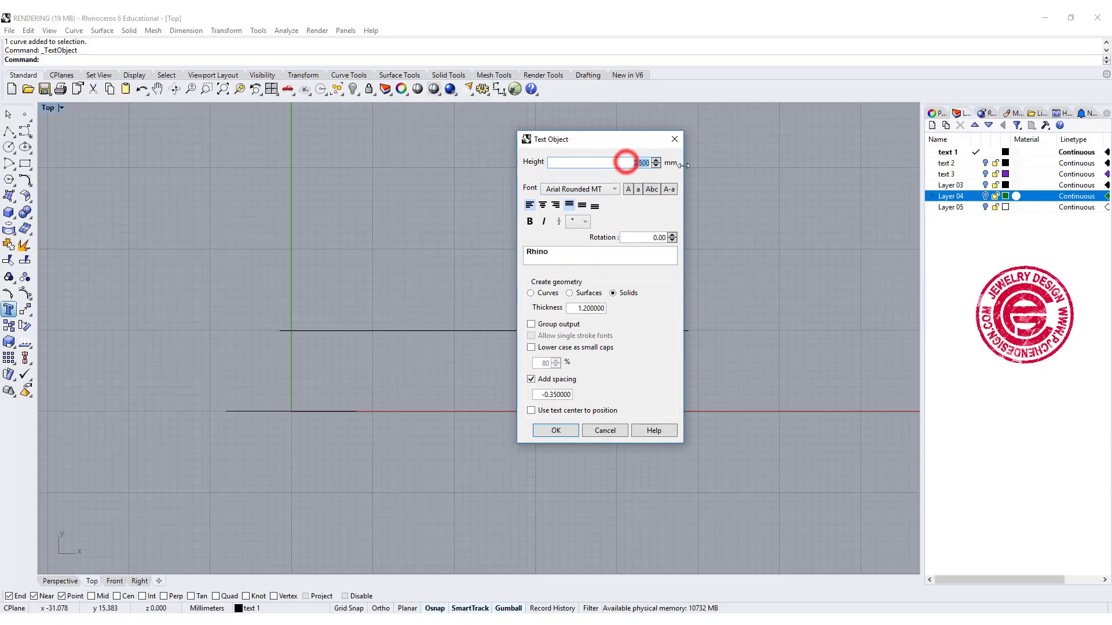
pyautogui.write('10')
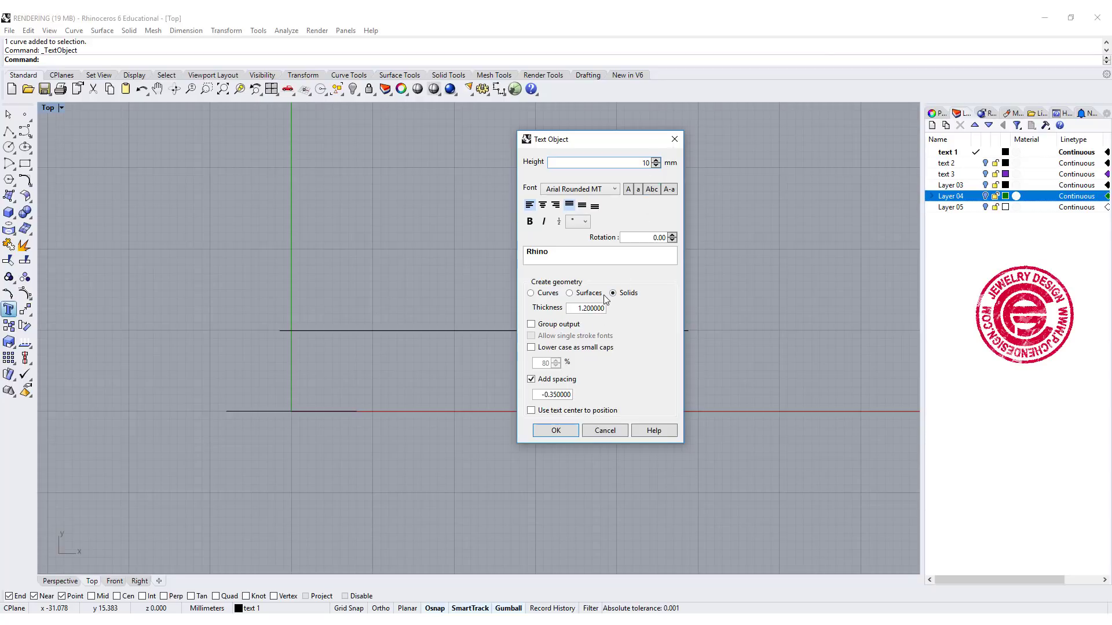
pyautogui.click(531, 326)
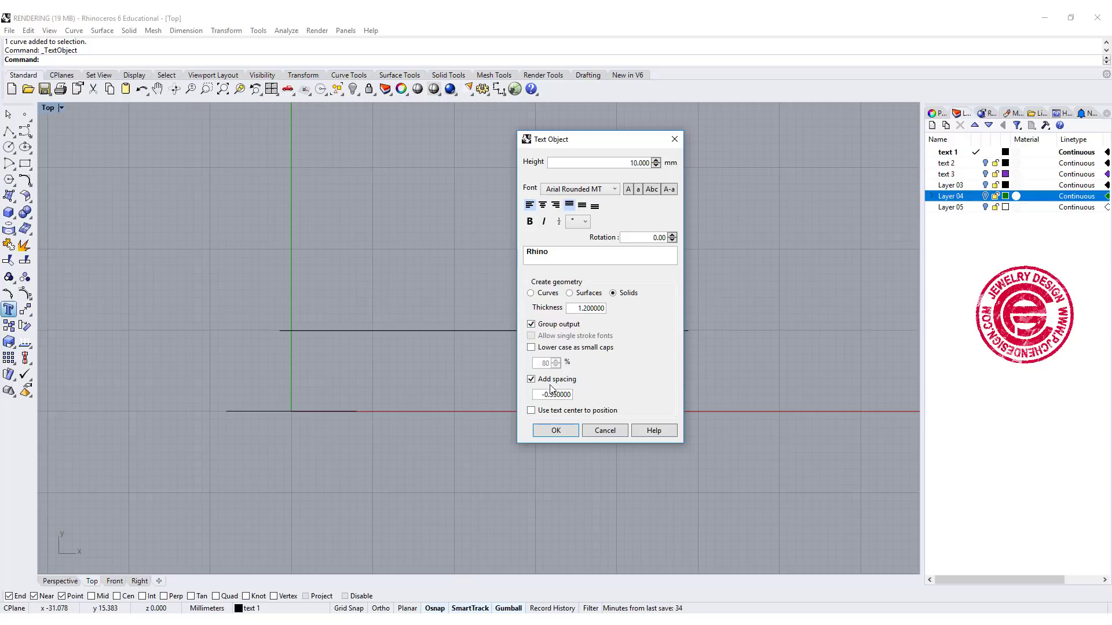
pyautogui.moveTo(539, 398); pyautogui.dragTo(598, 398)
pyautogui.write('0')
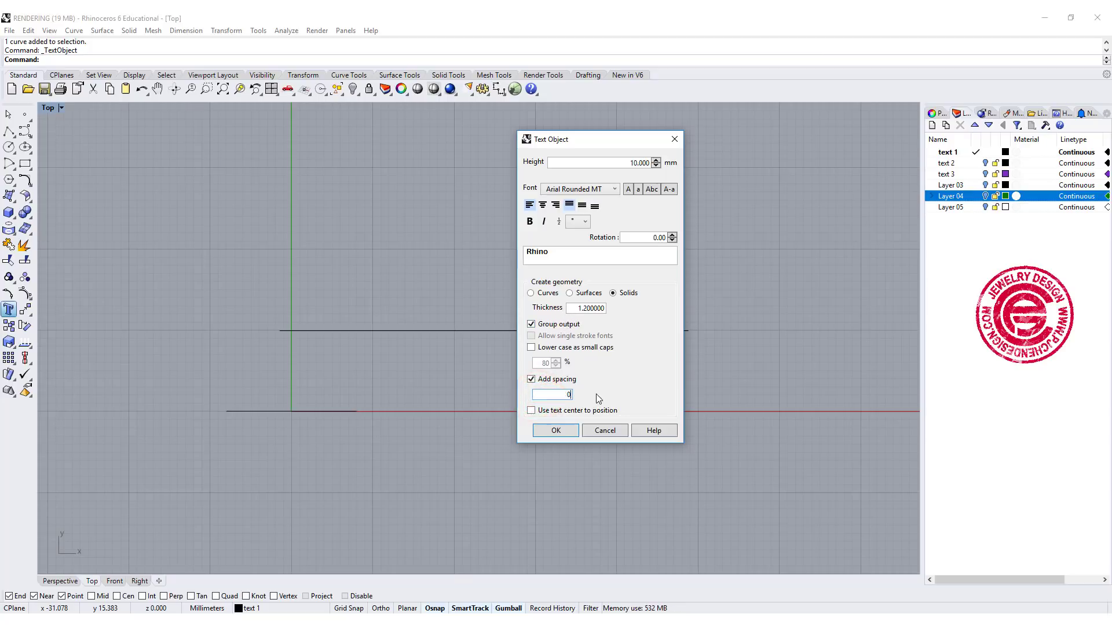
pyautogui.click(606, 377)
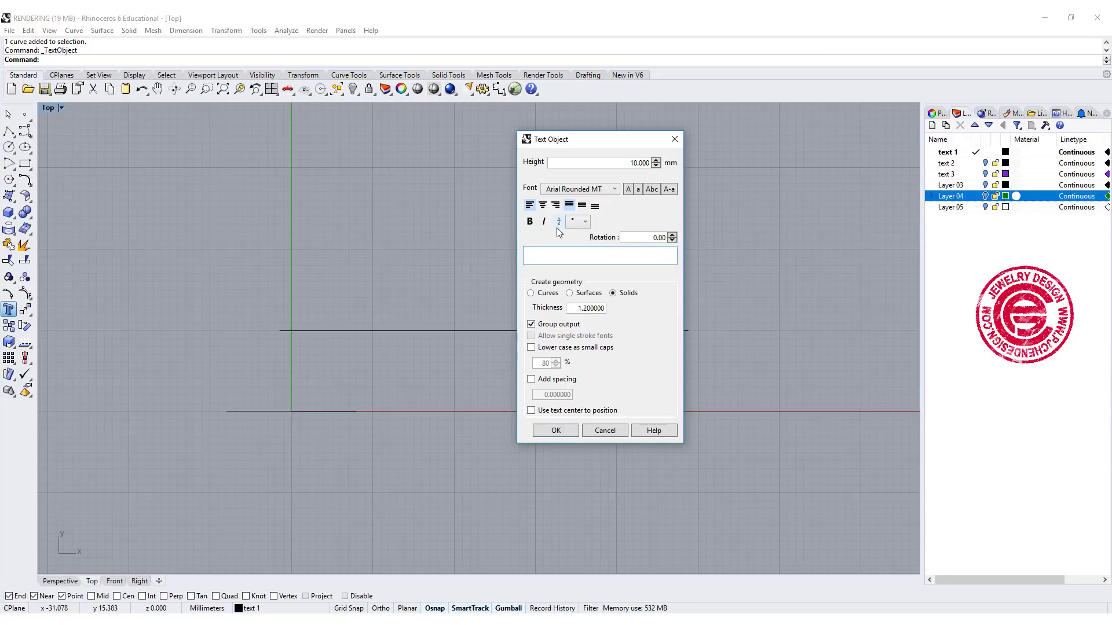
# Enter "PJ Chen Design 2018" as the text and choose the Berlin Sans FB font
pyautogui.write('PJ Chen Design')
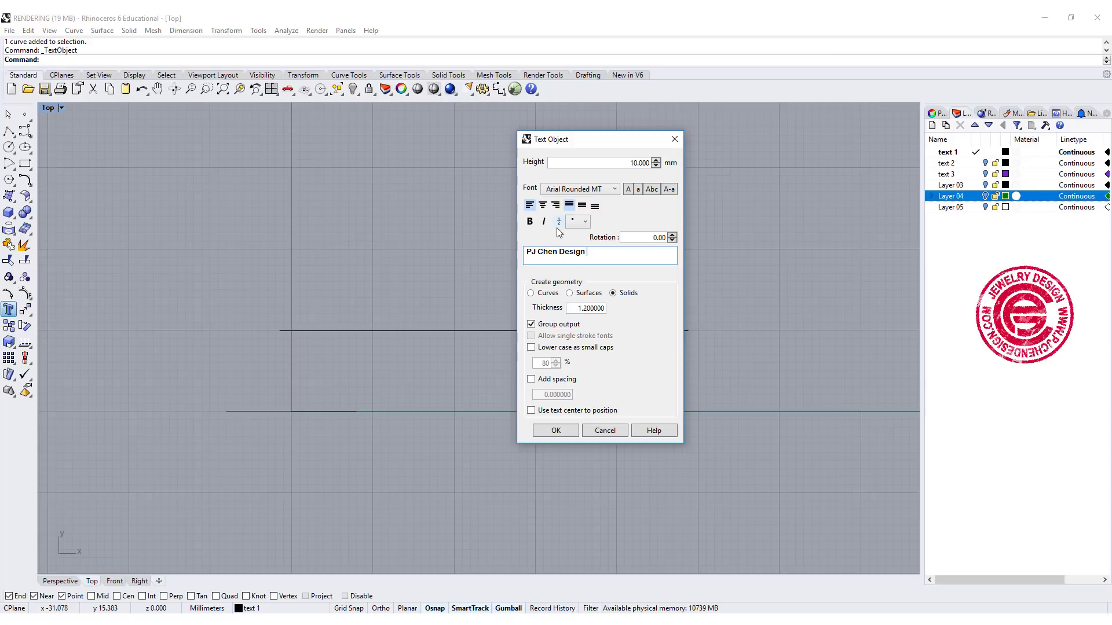
pyautogui.write(' 2018')
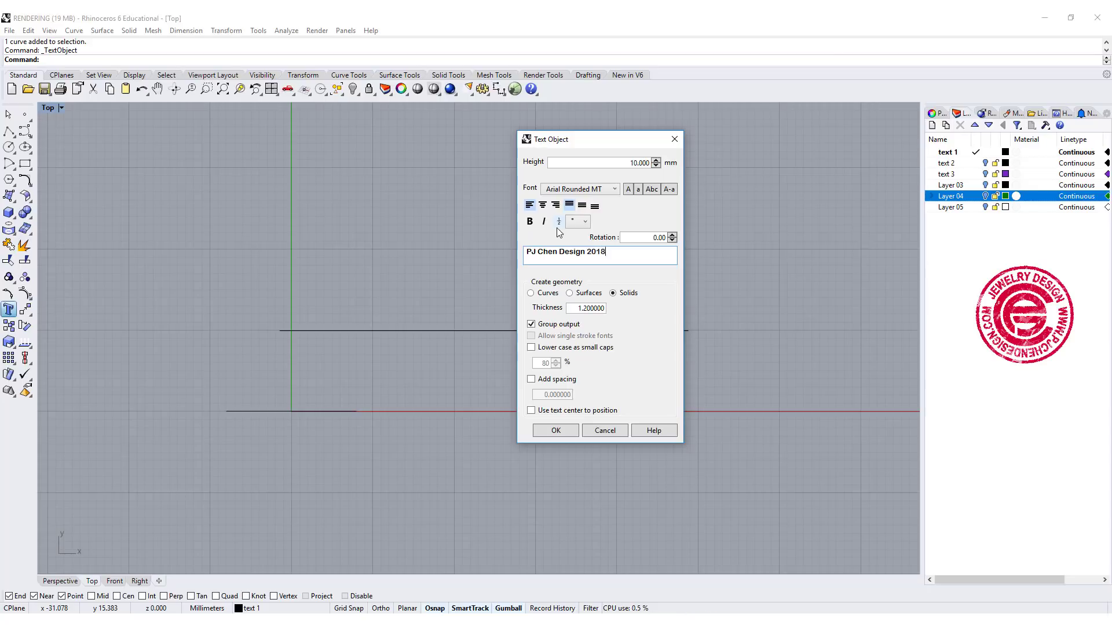
pyautogui.click(569, 213)
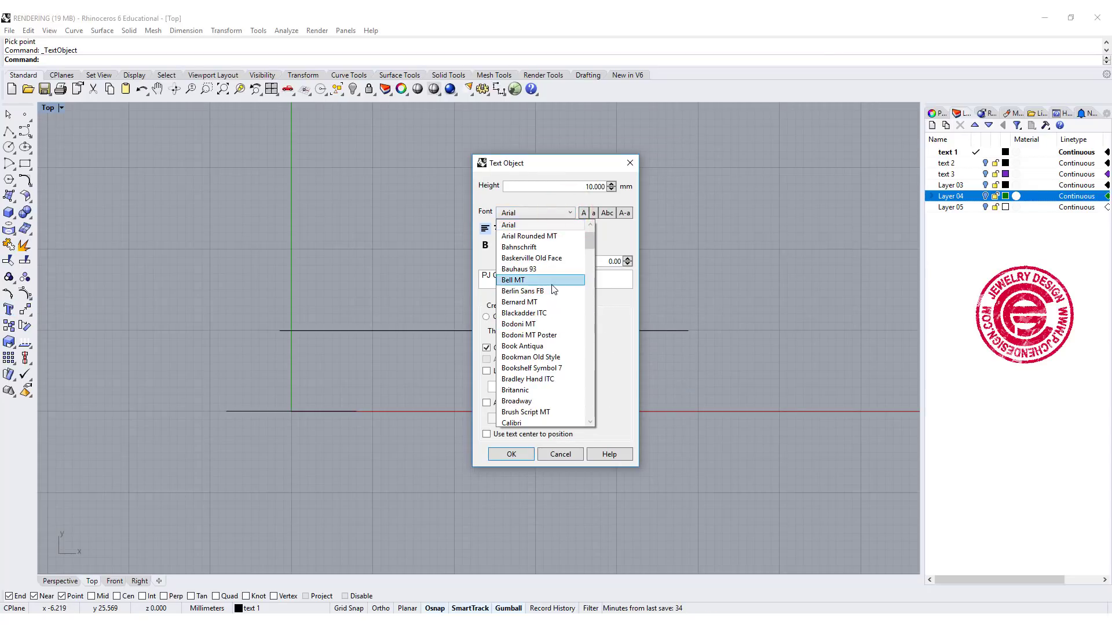
pyautogui.click(603, 278)
pyautogui.click(572, 214)
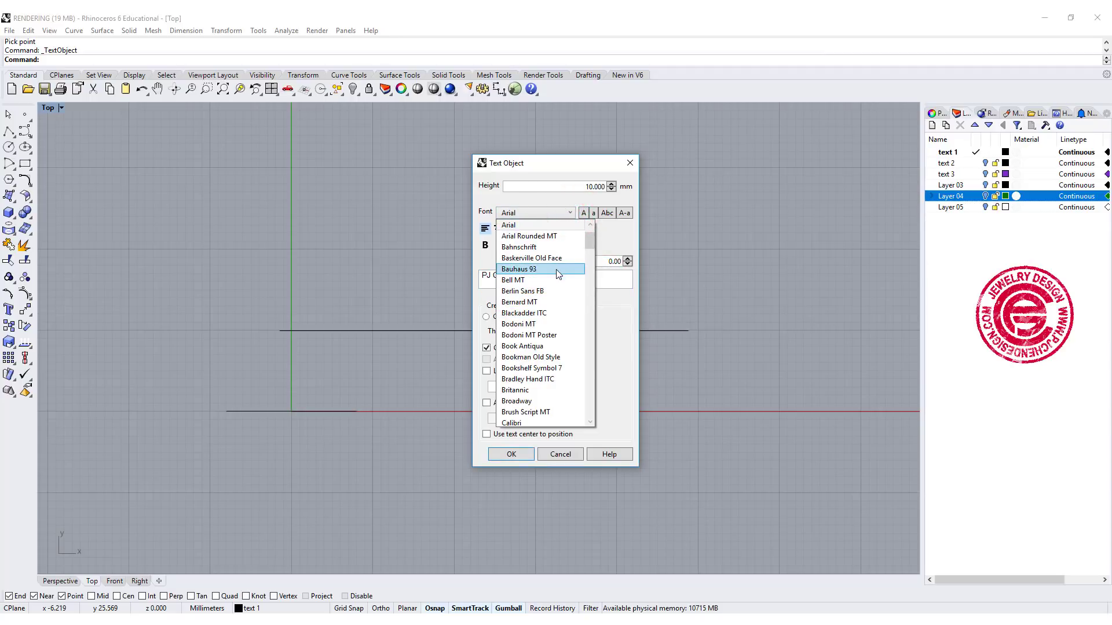
pyautogui.click(555, 291)
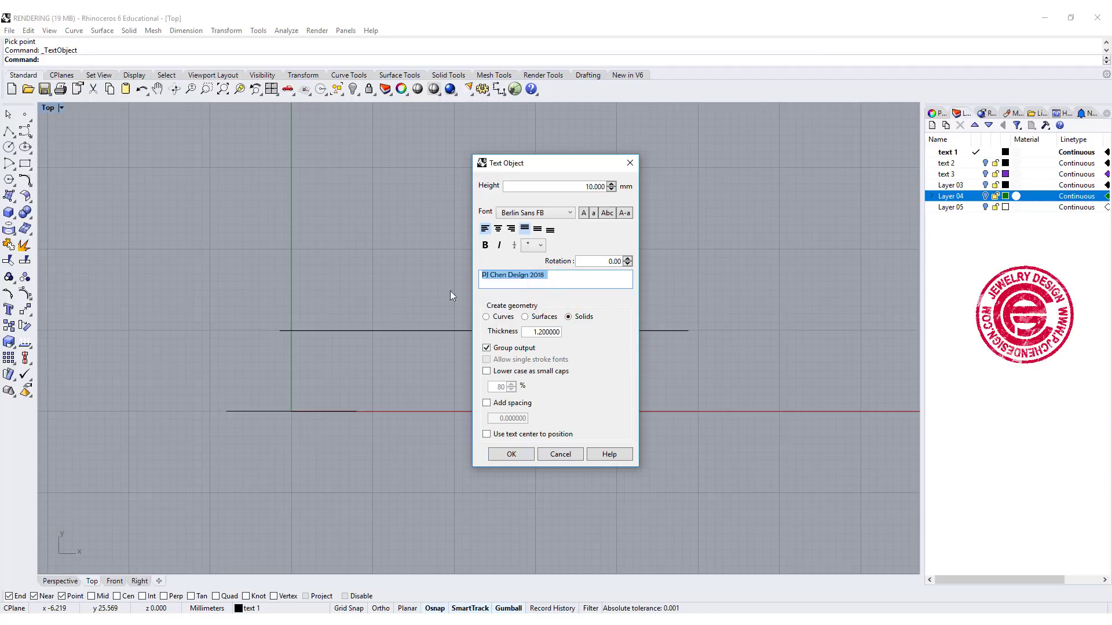
# Try placing the non-bold text above the straight line to compare their lengths, and undo the placement
pyautogui.click(496, 455)
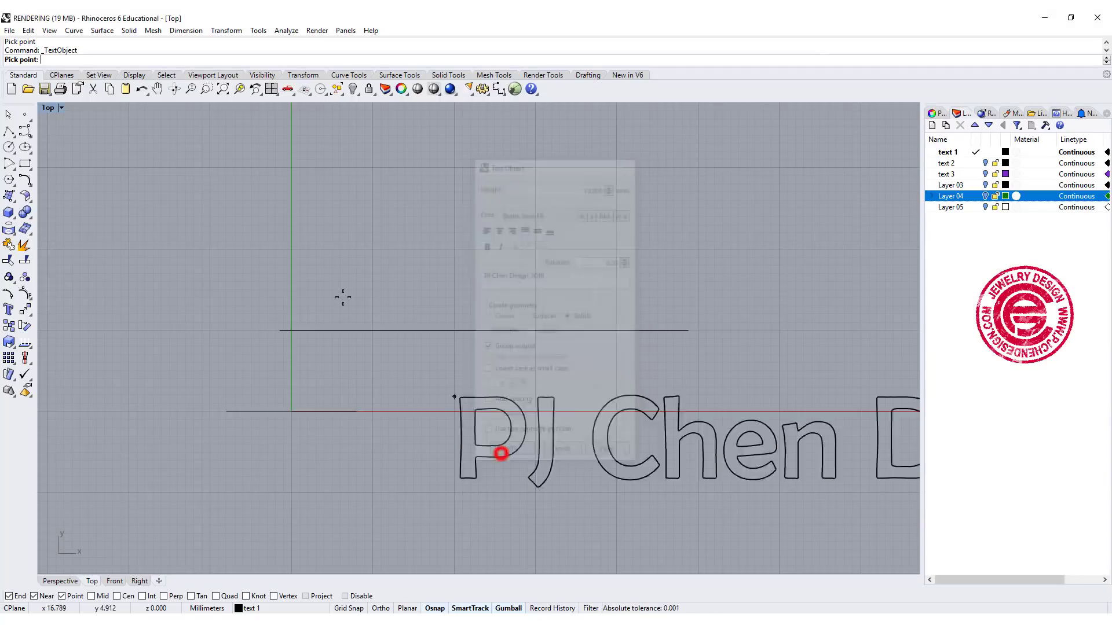
pyautogui.click(166, 225)
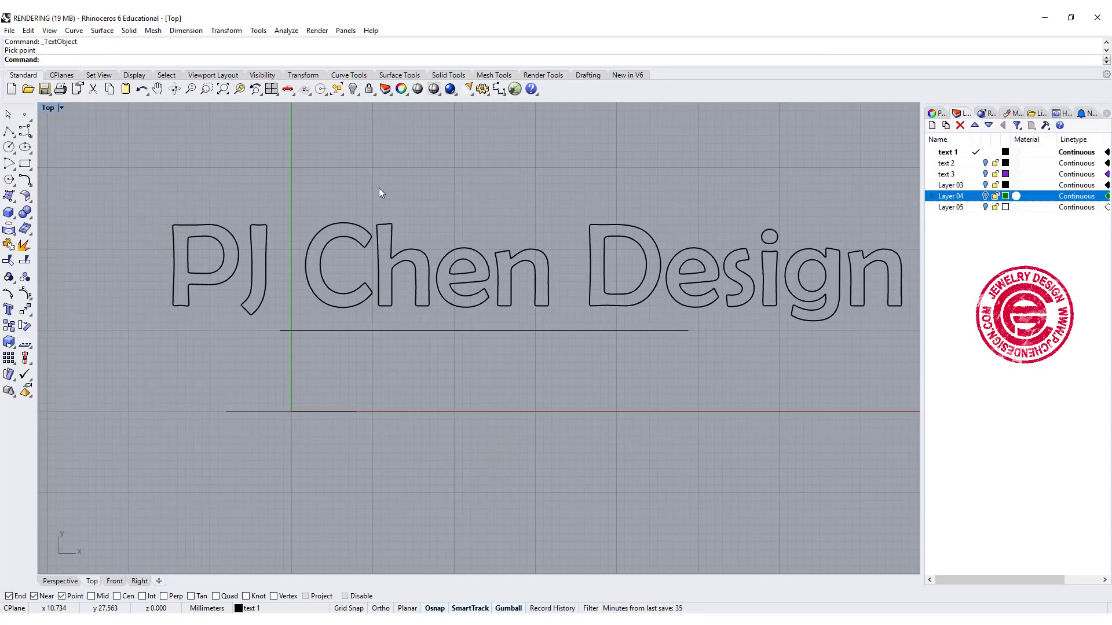
pyautogui.scroll(-1, 466, 240)
pyautogui.scroll(-3, 683, 278)
pyautogui.scroll(2, 653, 285)
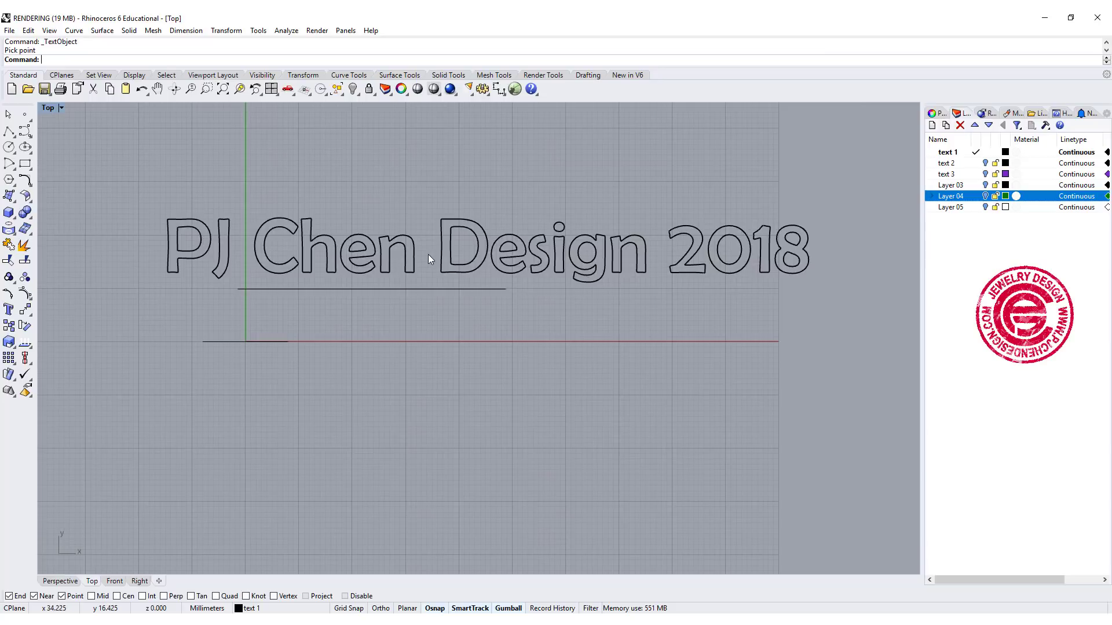
pyautogui.hotkey('ctrl', 'z')
# Make the "PJ Chen Design 2018" solid text bold and place it above the straight line
pyautogui.press('Return')
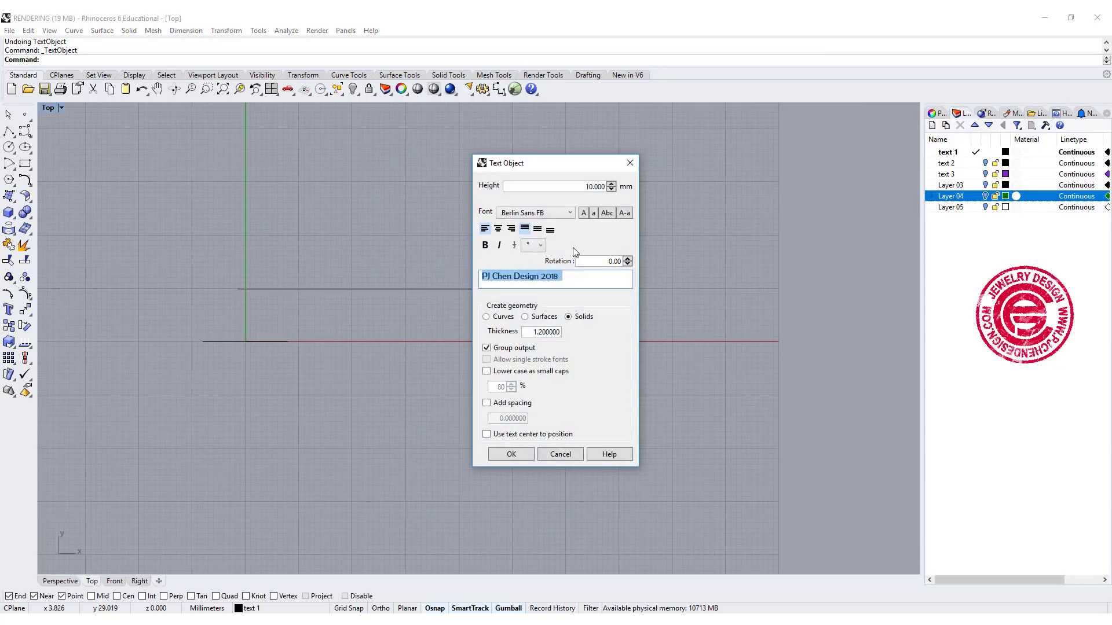
pyautogui.click(485, 246)
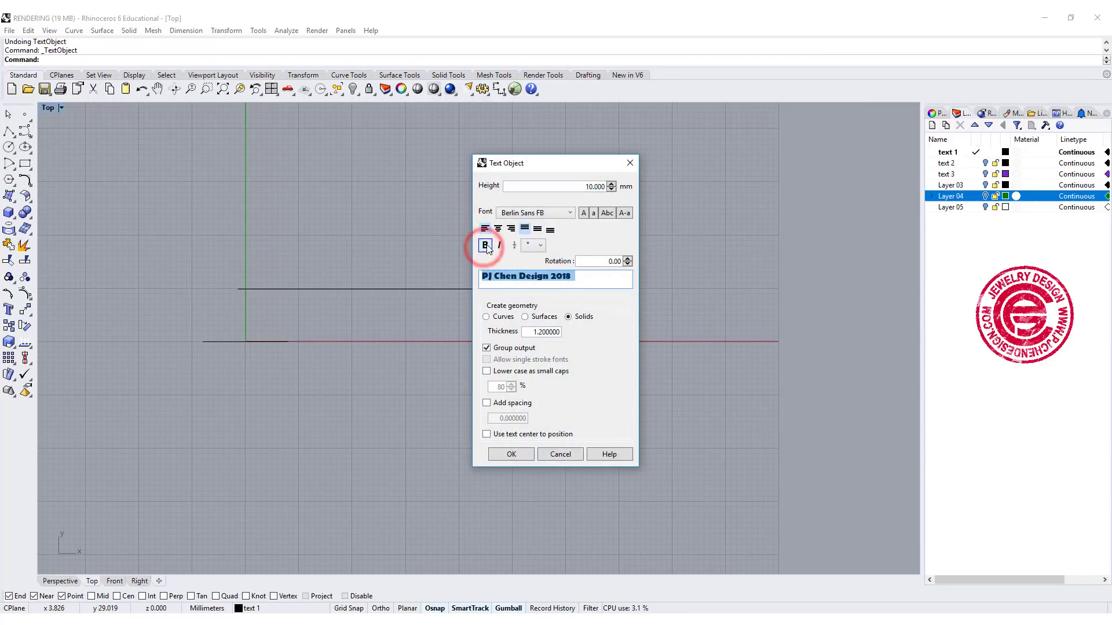
pyautogui.click(503, 455)
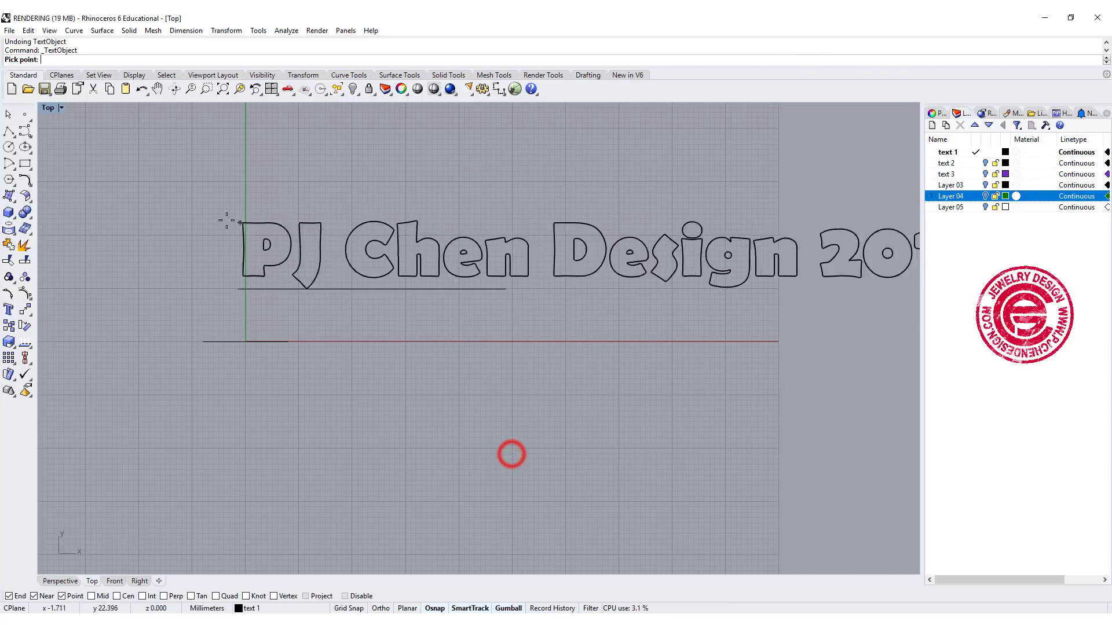
pyautogui.click(198, 218)
pyautogui.scroll(-1, 553, 268)
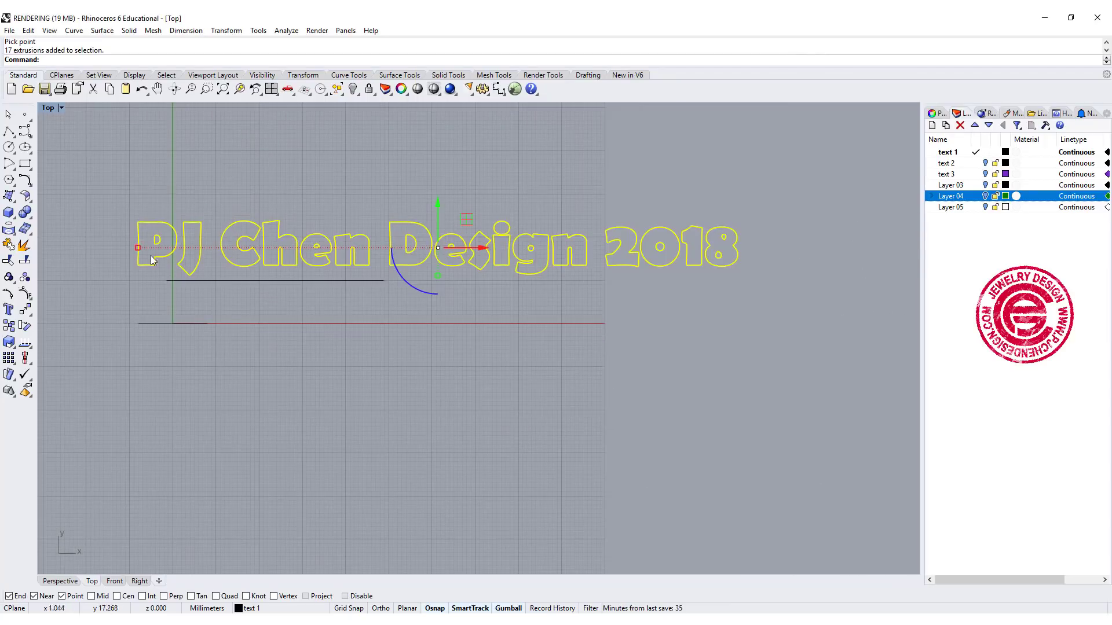
# Scale the bold text down proportionally until slightly longer than the straight line, and position it just above the line
pyautogui.moveTo(139, 249); pyautogui.dragTo(288, 243)
pyautogui.moveTo(466, 220); pyautogui.dragTo(329, 232)
pyautogui.scroll(2, 259, 265)
pyautogui.moveTo(59, 256); pyautogui.dragTo(126, 256)
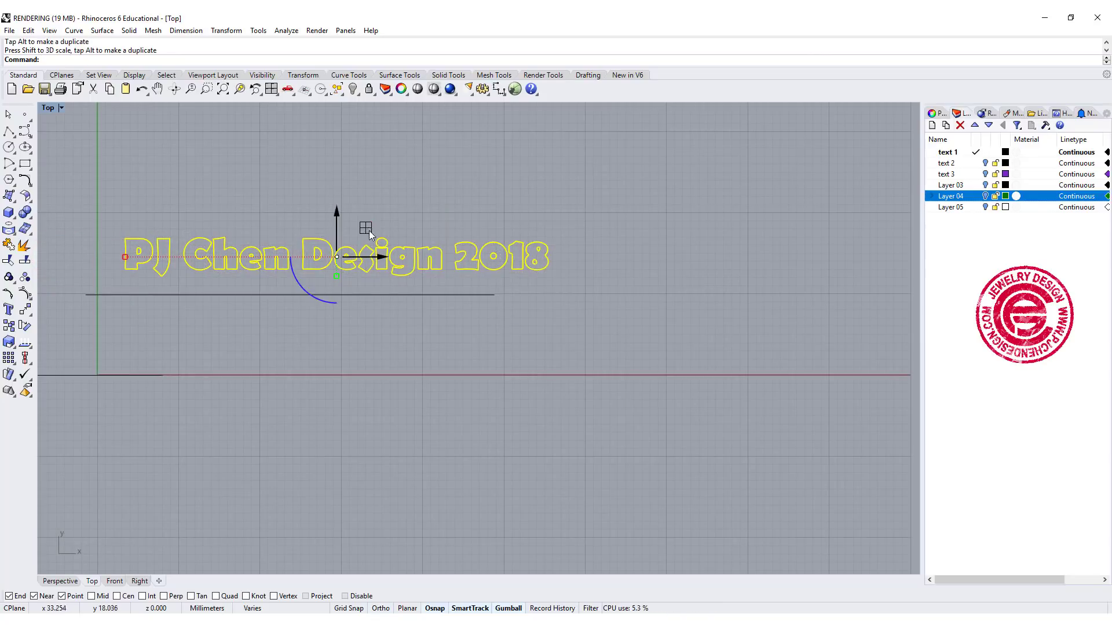
pyautogui.moveTo(369, 233); pyautogui.dragTo(347, 245)
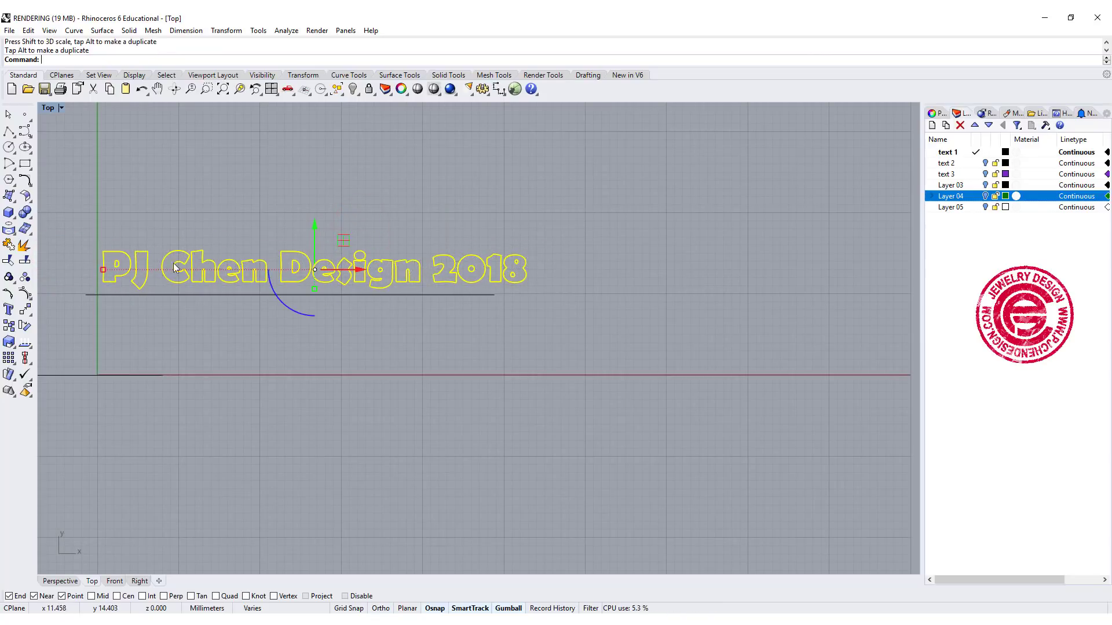
pyautogui.moveTo(102, 270); pyautogui.dragTo(92, 271)
pyautogui.moveTo(143, 189); pyautogui.dragTo(341, 219, button='right')
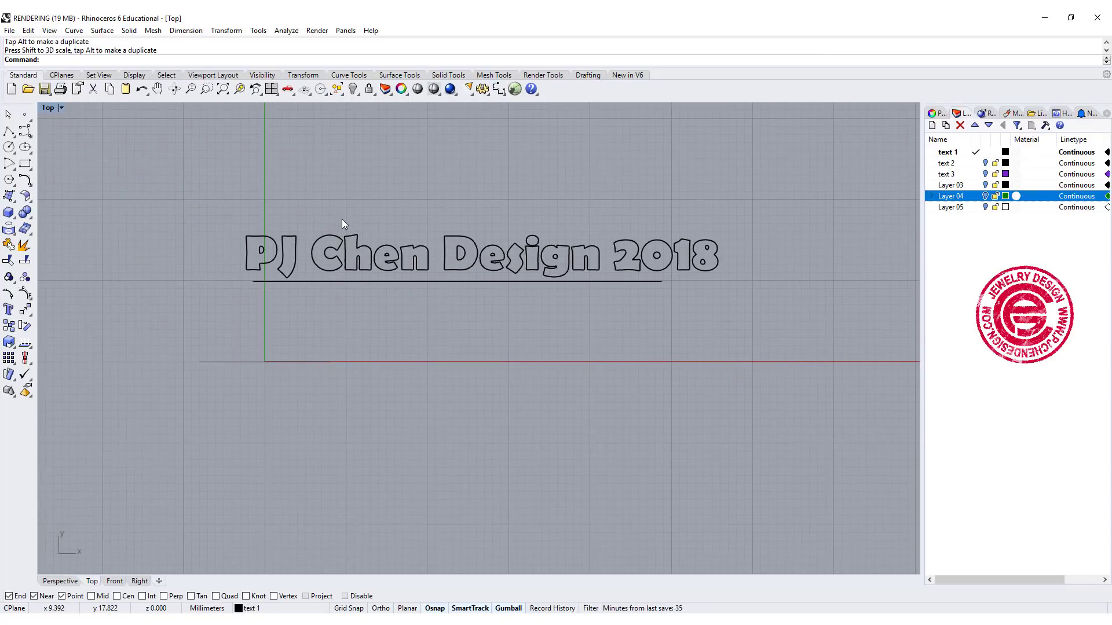
# Ungroup the bold text so each letter can be moved individually
pyautogui.scroll(5, 341, 219)
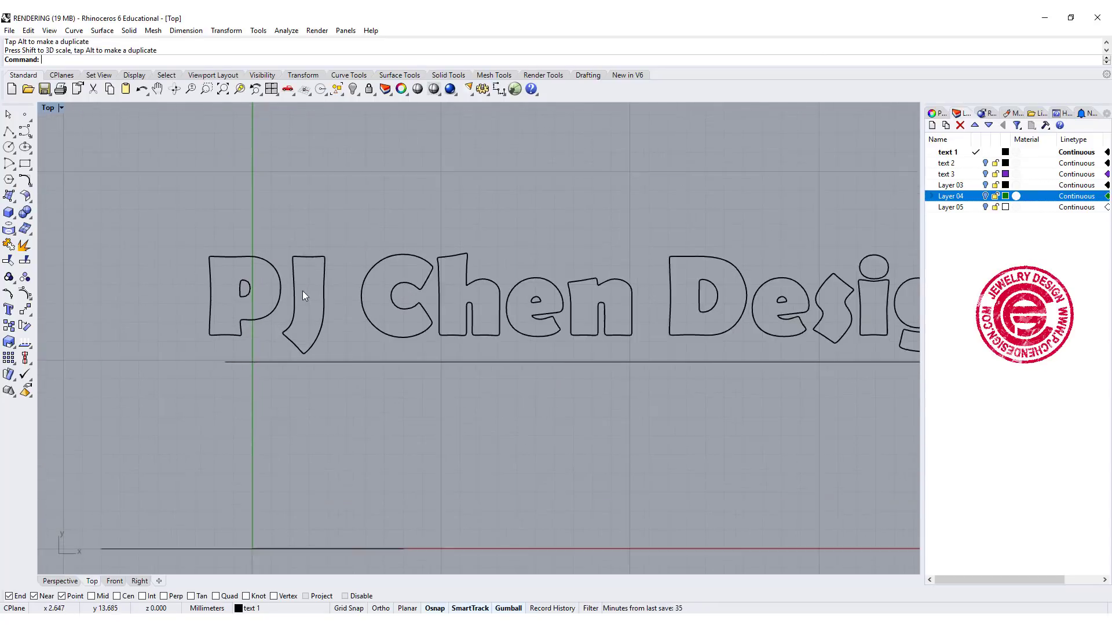
pyautogui.scroll(1, 302, 296)
pyautogui.click(293, 306)
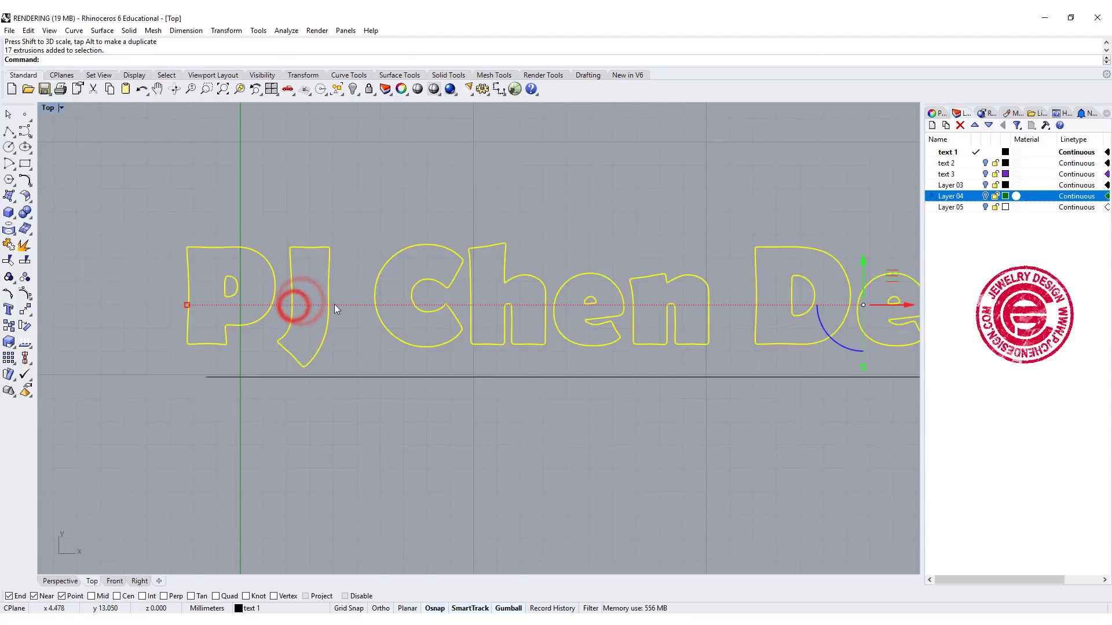
pyautogui.click(25, 278)
pyautogui.click(168, 196)
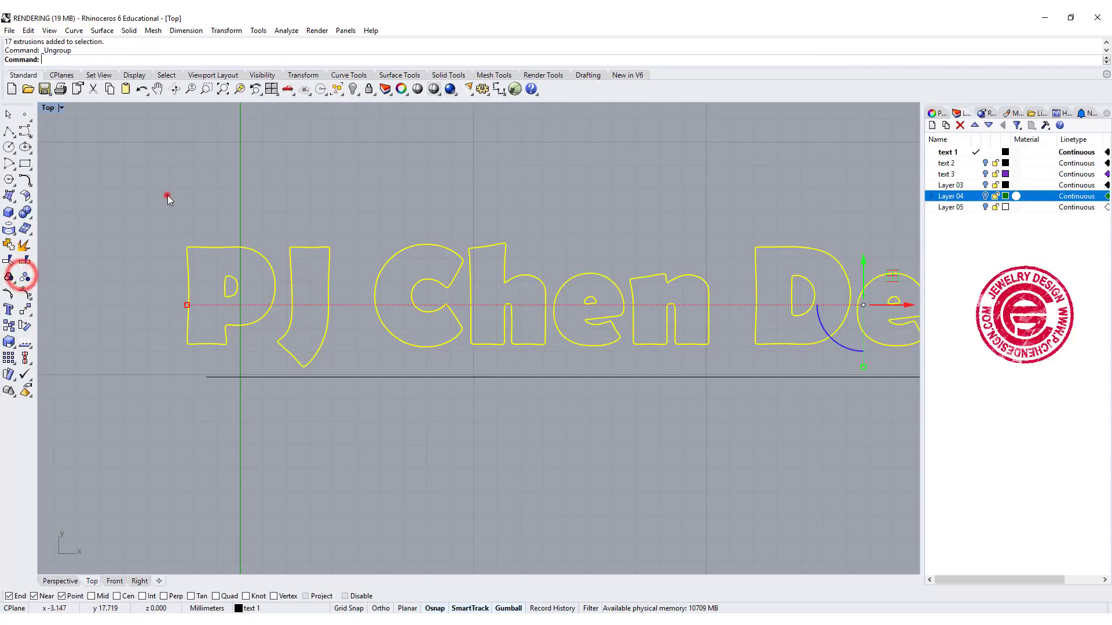
# Move the J to overlap the P and the C to overlap the J
pyautogui.click(329, 329)
pyautogui.moveTo(348, 304); pyautogui.dragTo(333, 312)
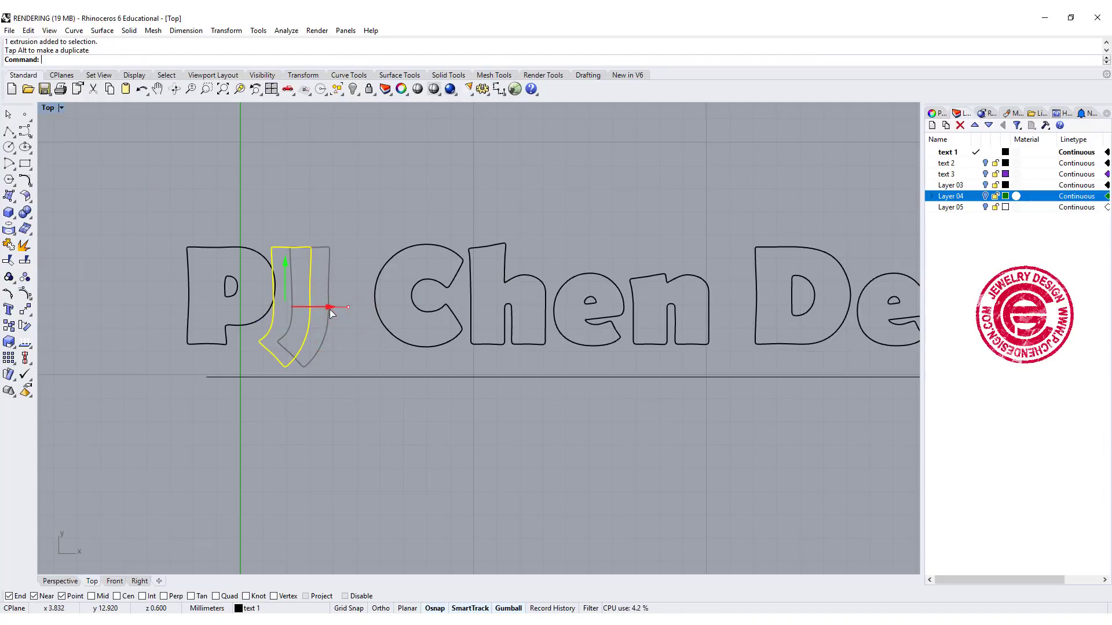
pyautogui.click(411, 348)
pyautogui.moveTo(461, 297); pyautogui.dragTo(392, 291)
pyautogui.scroll(6, 291, 290)
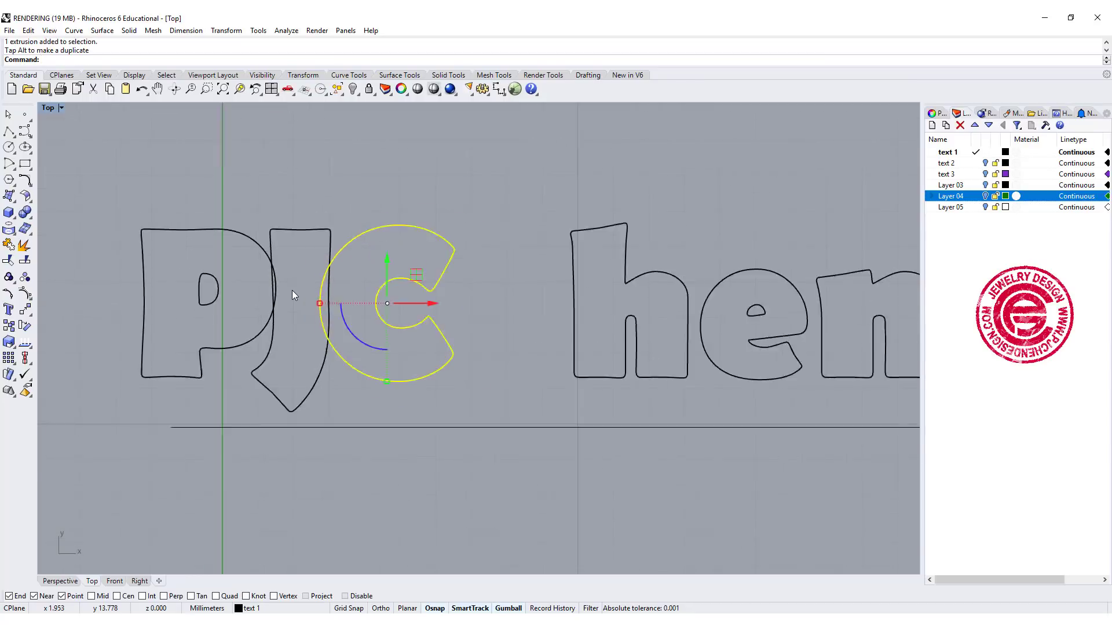
pyautogui.moveTo(295, 287); pyautogui.dragTo(326, 297, button='right')
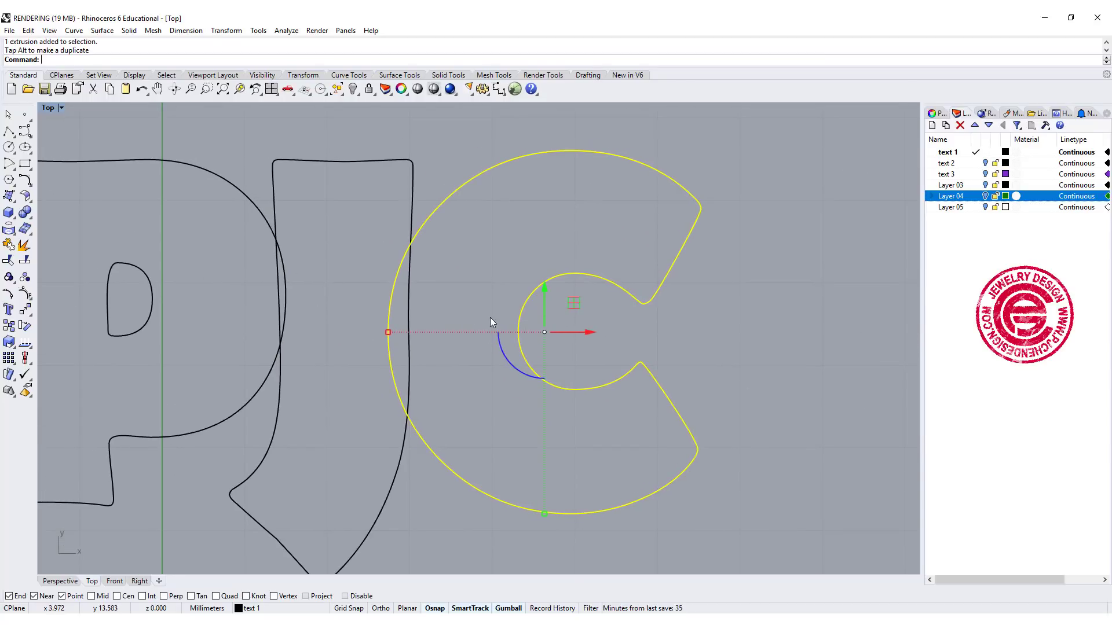
# Try shifting the C away until its curve only just touches the edge of the J
pyautogui.scroll(-2, 490, 317)
pyautogui.click(652, 345)
pyautogui.click(605, 294)
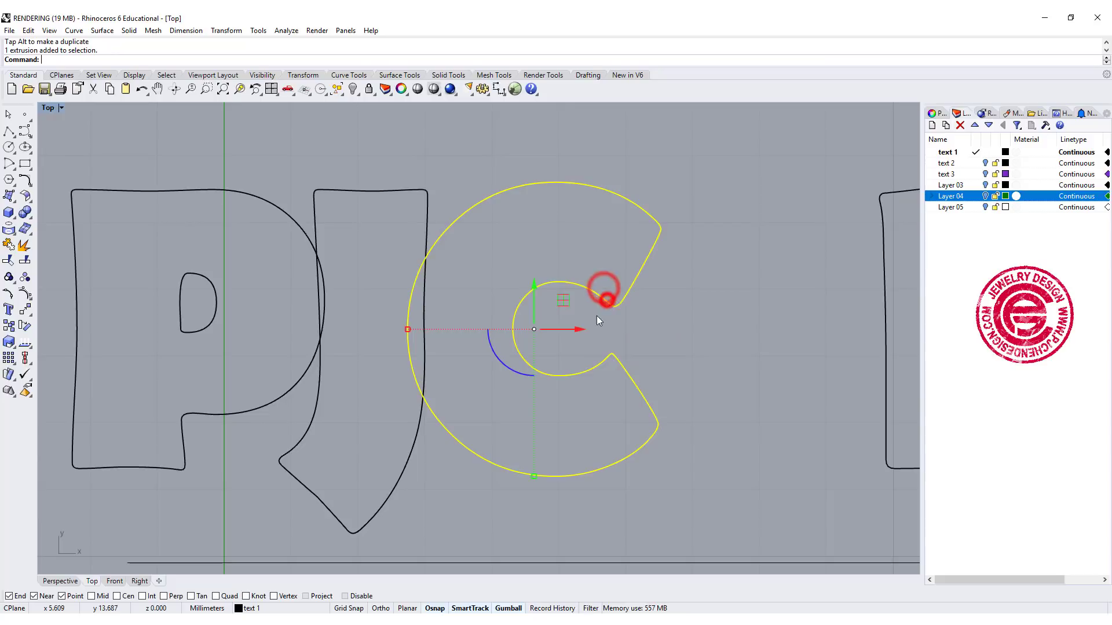
pyautogui.moveTo(573, 329); pyautogui.dragTo(591, 331)
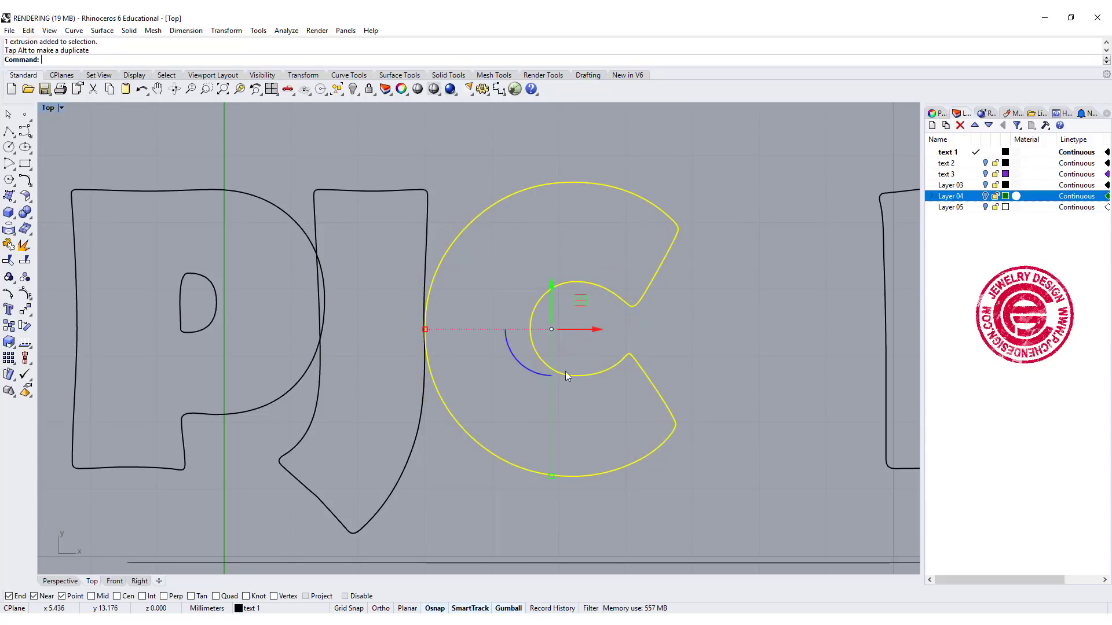
pyautogui.click(485, 480)
# Move the C back toward the J so the two letters clearly overlap
pyautogui.scroll(4, 429, 290)
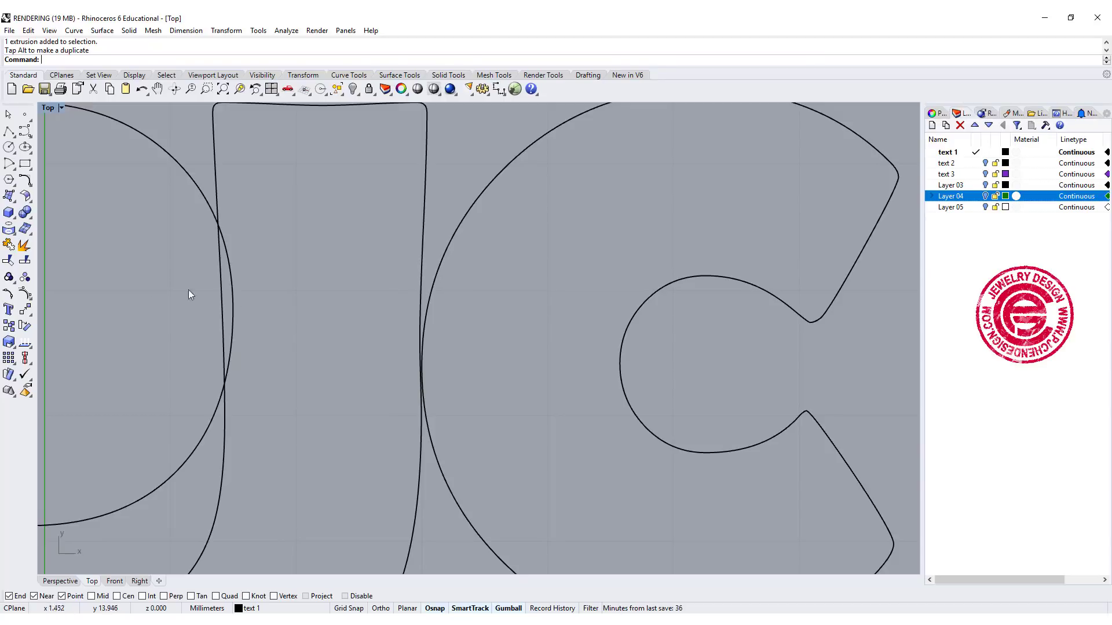
pyautogui.click(455, 225)
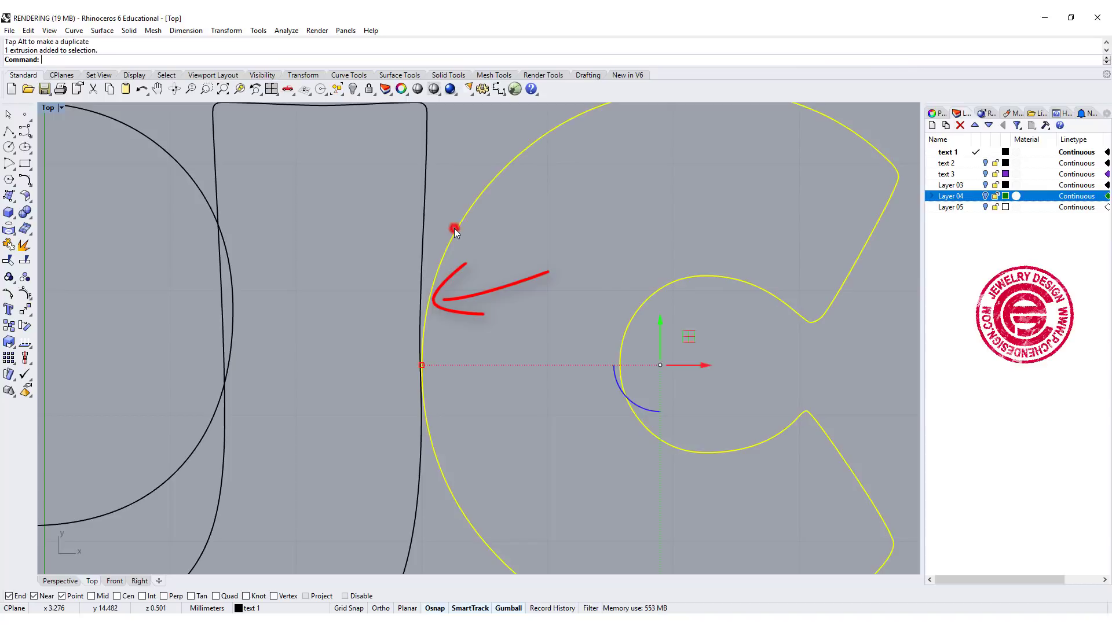
pyautogui.scroll(-5, 635, 294)
pyautogui.moveTo(663, 346); pyautogui.dragTo(651, 345)
pyautogui.click(747, 350)
pyautogui.scroll(-1, 747, 350)
pyautogui.scroll(-4, 746, 347)
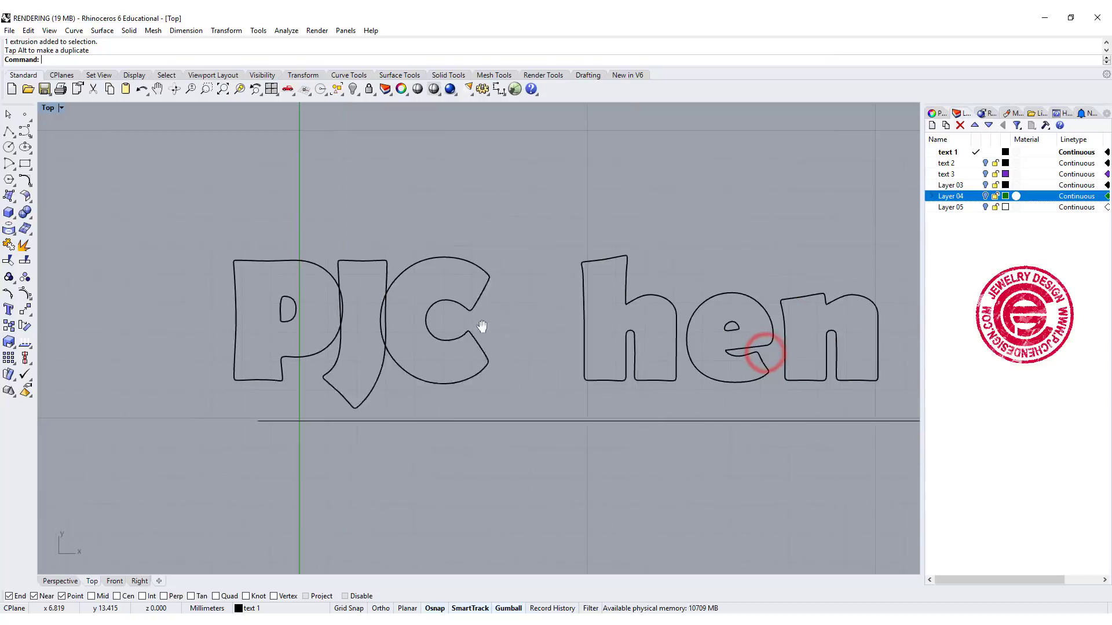
# Move the letters h, e and n of "Chen" closer so each one overlaps the letter before it
pyautogui.moveTo(832, 401); pyautogui.dragTo(506, 243)
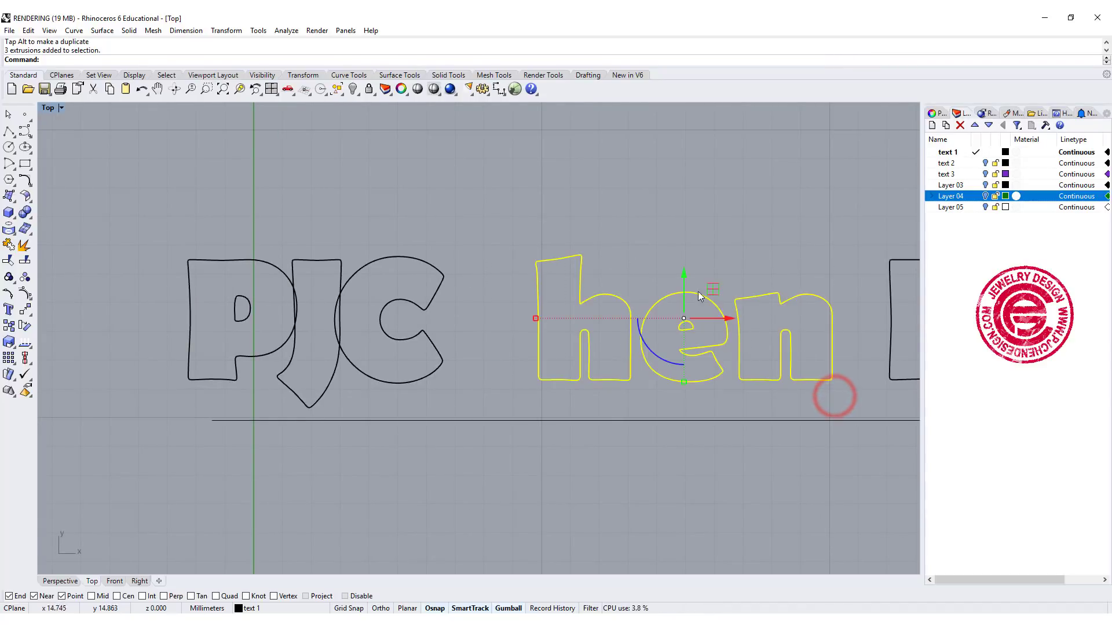
pyautogui.moveTo(725, 317); pyautogui.dragTo(627, 330)
pyautogui.click(623, 399)
pyautogui.moveTo(765, 384); pyautogui.dragTo(550, 263)
pyautogui.moveTo(685, 330); pyautogui.dragTo(670, 331)
pyautogui.click(766, 352)
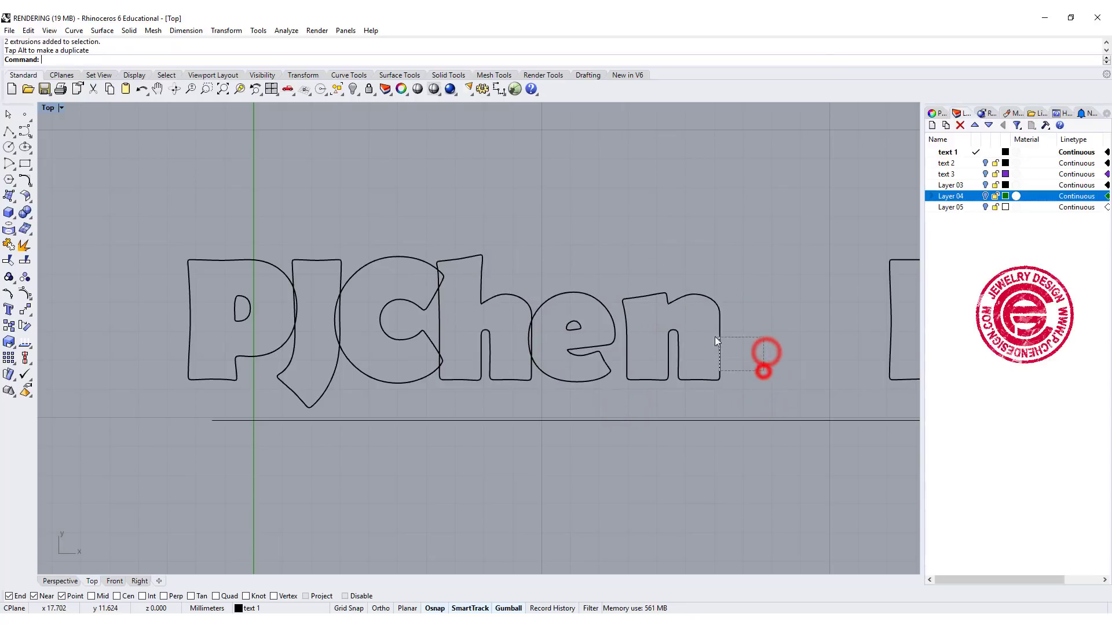
pyautogui.moveTo(764, 377); pyautogui.dragTo(699, 334)
pyautogui.click(709, 384)
# Tilt the n of "Chen" slightly clockwise, keeping it overlapped with the e
pyautogui.scroll(1, 707, 384)
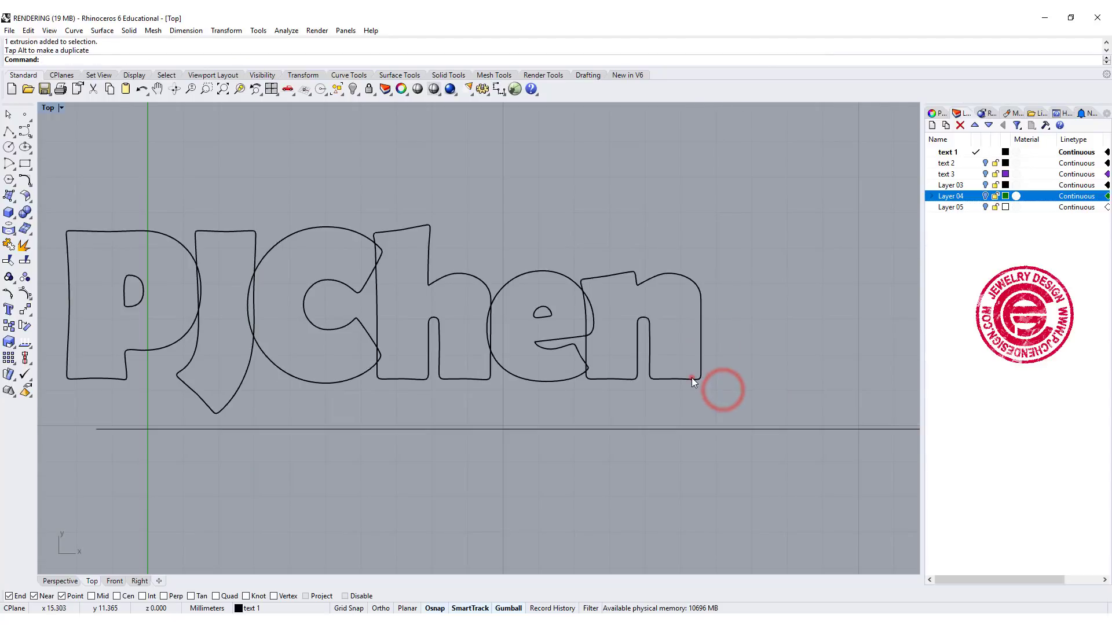
pyautogui.click(692, 377)
pyautogui.moveTo(607, 359); pyautogui.dragTo(603, 356)
pyautogui.click(594, 398)
# Tilt the h of "Chen" slightly counterclockwise and nudge it toward the C, keeping both neighbours connected
pyautogui.click(474, 377)
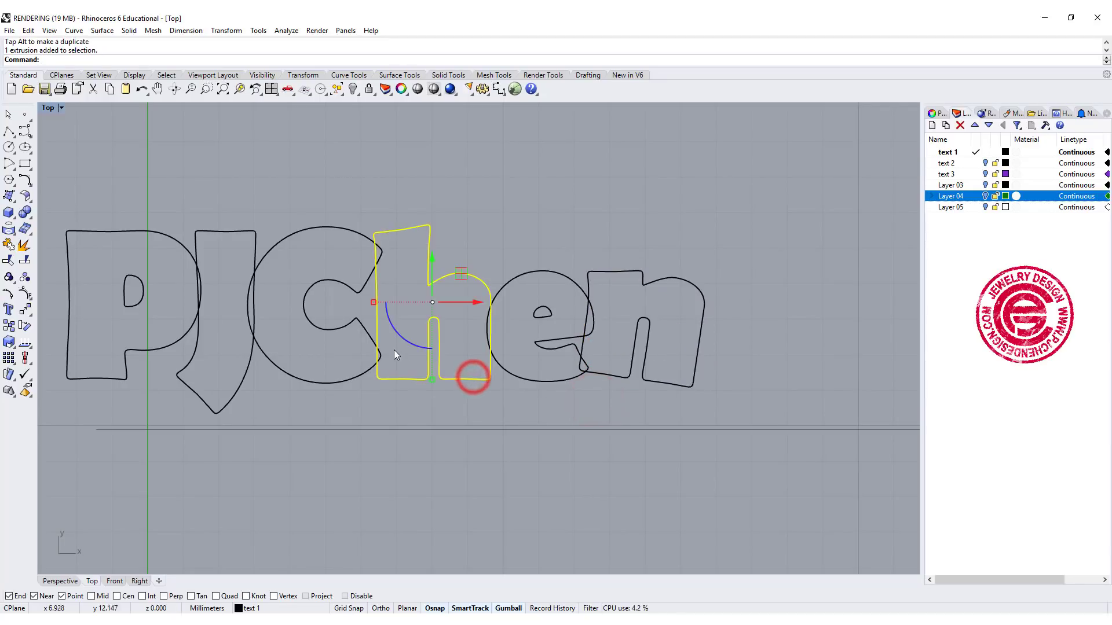
pyautogui.moveTo(398, 337); pyautogui.dragTo(405, 345)
pyautogui.click(477, 303)
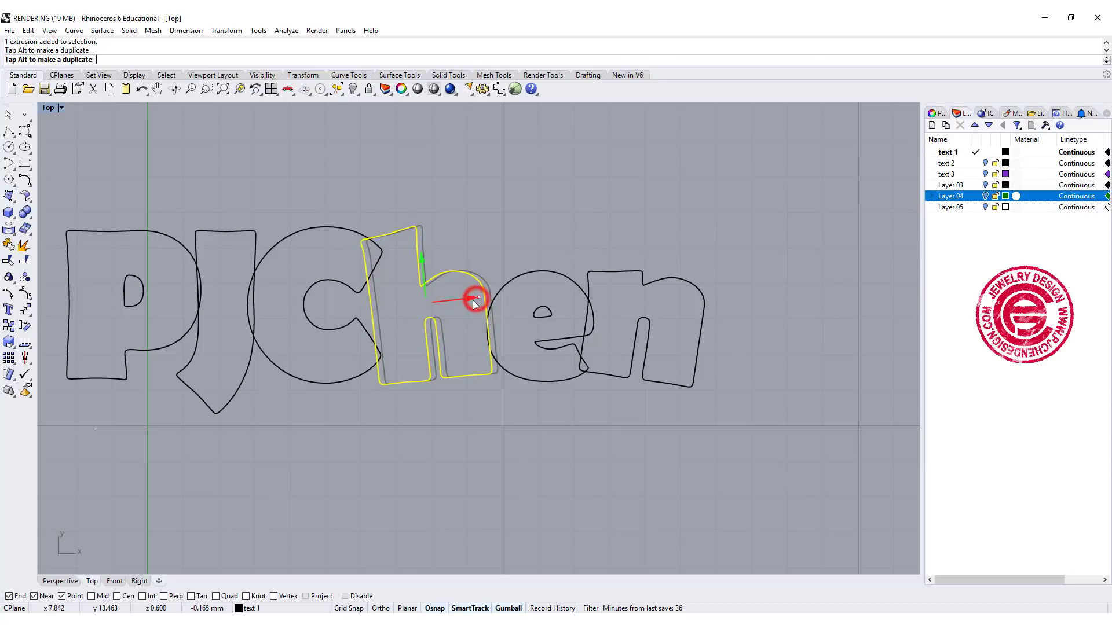
pyautogui.click(530, 200)
pyautogui.scroll(-2, 379, 246)
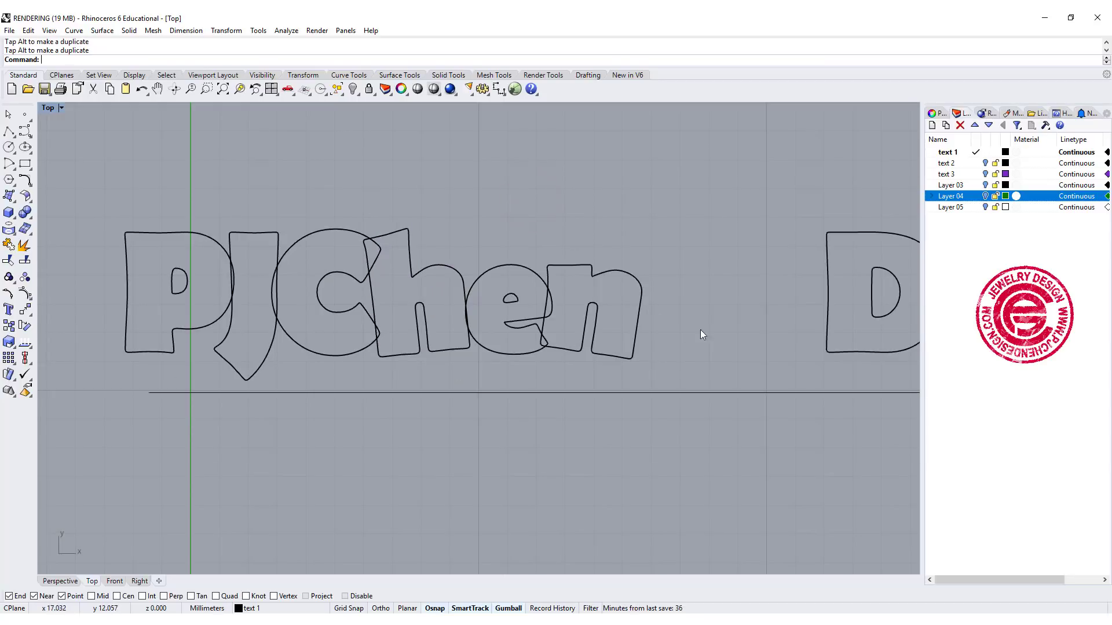
# Move "Design 2018" as a whole until the D overlaps the n of "Chen"
pyautogui.moveTo(700, 329); pyautogui.dragTo(492, 310, button='right')
pyautogui.scroll(-2, 610, 334)
pyautogui.moveTo(619, 349); pyautogui.dragTo(586, 308)
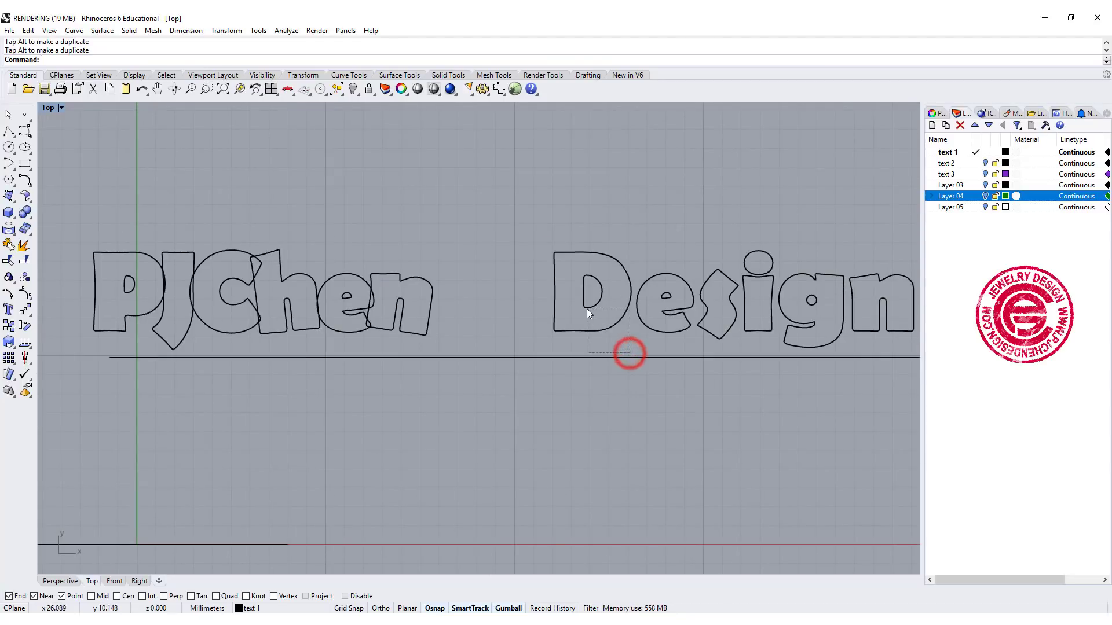
pyautogui.scroll(-3, 677, 310)
pyautogui.click(837, 366)
pyautogui.moveTo(903, 311); pyautogui.dragTo(622, 249)
pyautogui.moveTo(801, 304); pyautogui.dragTo(747, 316)
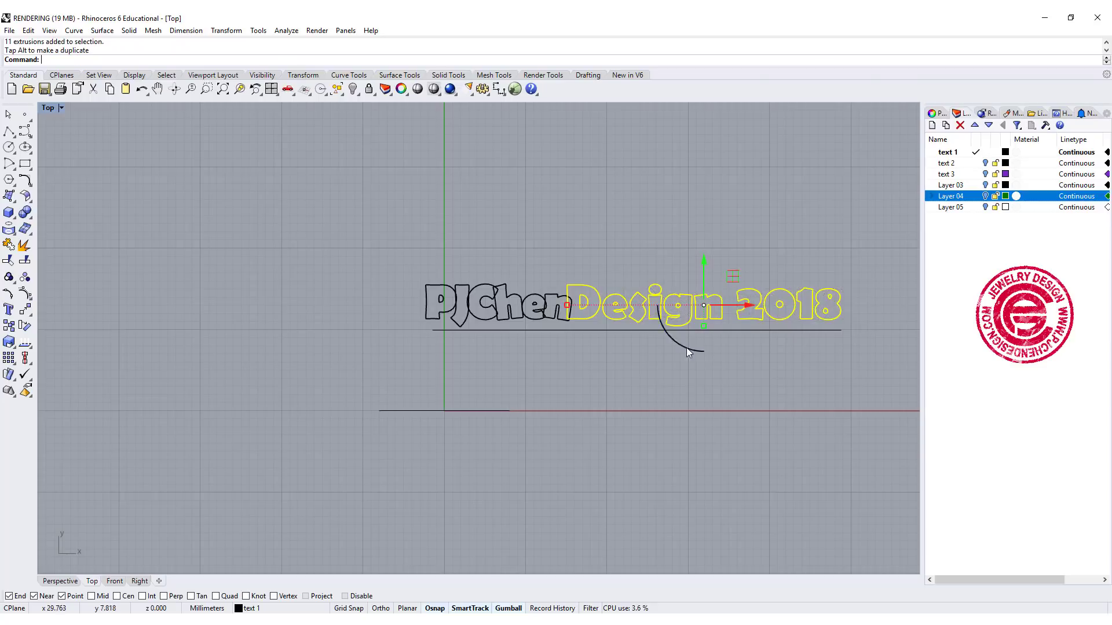
pyautogui.scroll(4, 686, 348)
pyautogui.click(457, 356)
# Move the e of "Design" to overlap the D and tilt it slightly counterclockwise
pyautogui.scroll(1, 536, 297)
pyautogui.moveTo(536, 297); pyautogui.dragTo(504, 313, button='right')
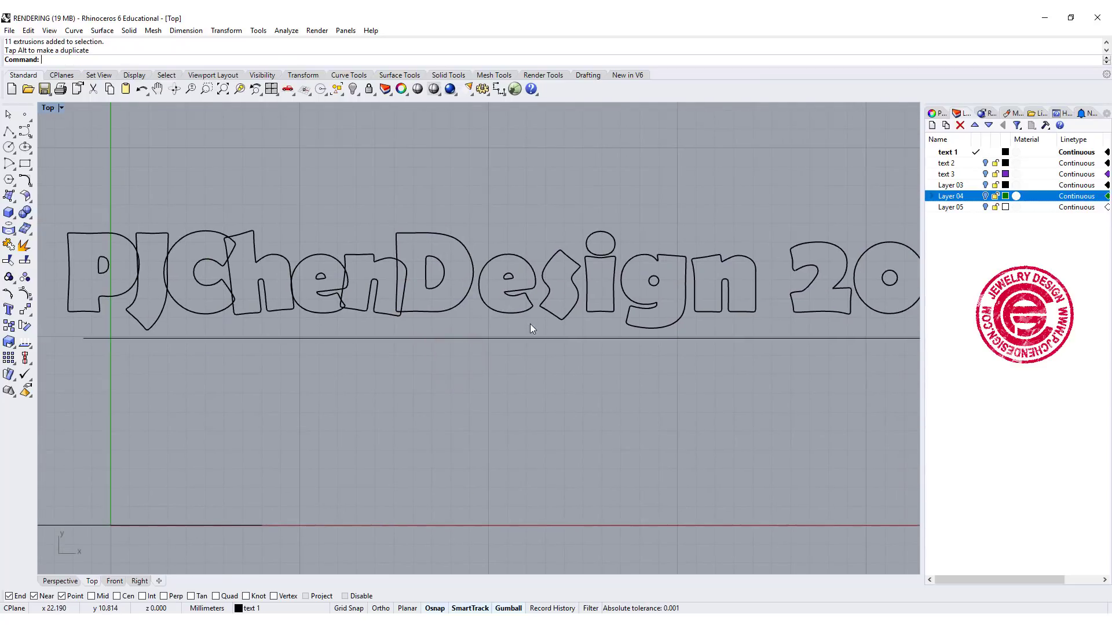
pyautogui.moveTo(488, 241); pyautogui.dragTo(487, 241)
pyautogui.moveTo(553, 284); pyautogui.dragTo(541, 283)
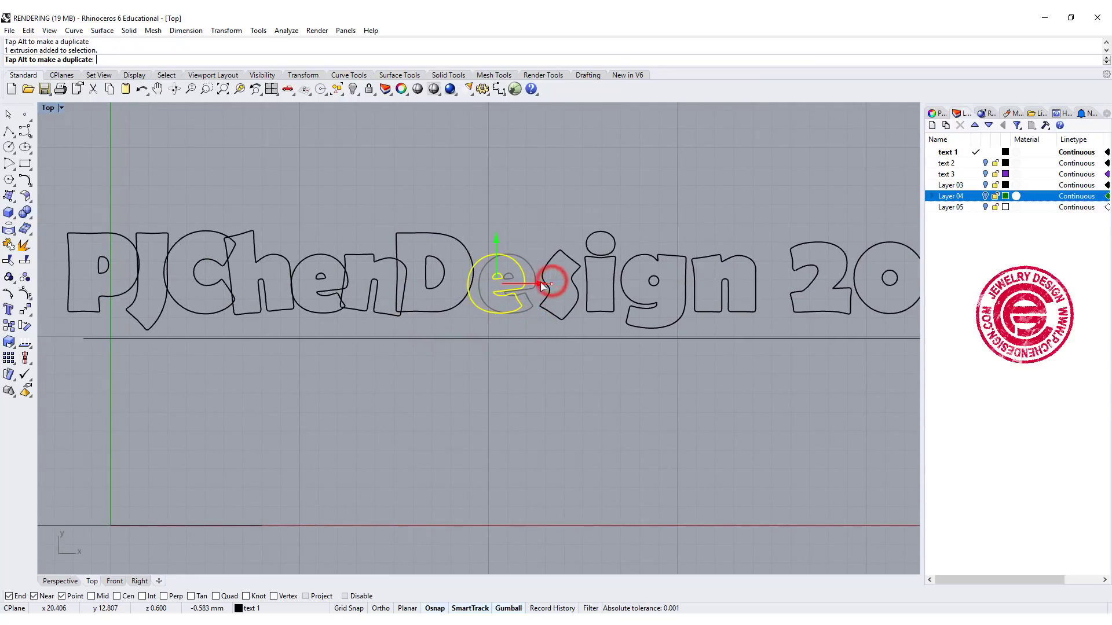
pyautogui.moveTo(486, 329); pyautogui.dragTo(487, 328)
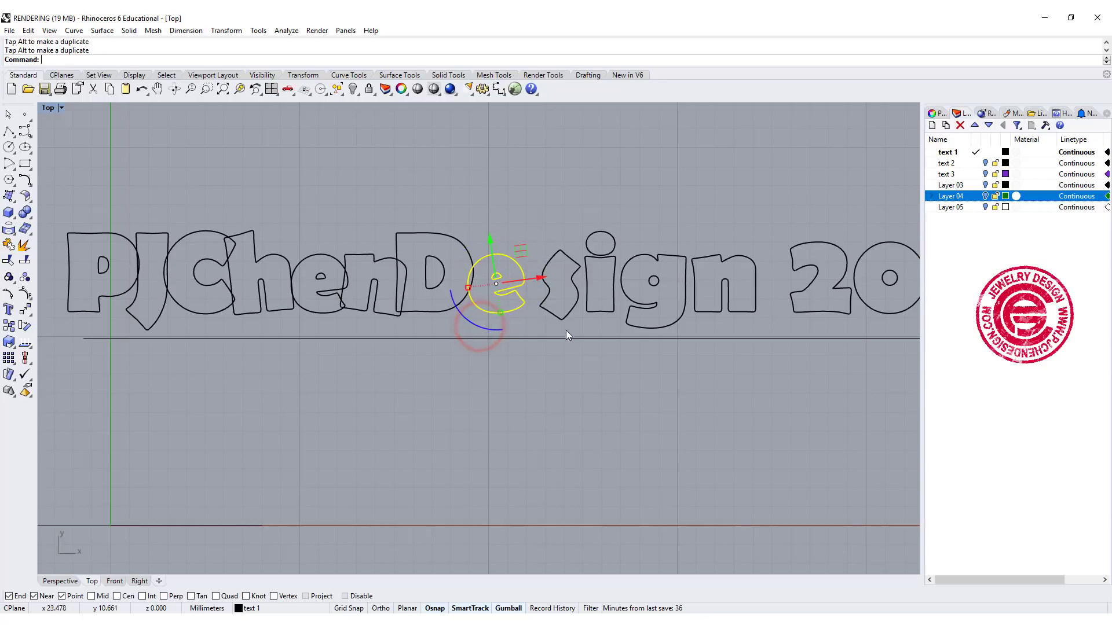
# Move the s to overlap the e, and the i with its dot to overlap the s
pyautogui.click(565, 328)
pyautogui.moveTo(606, 283); pyautogui.dragTo(585, 285)
pyautogui.moveTo(608, 328); pyautogui.dragTo(579, 243)
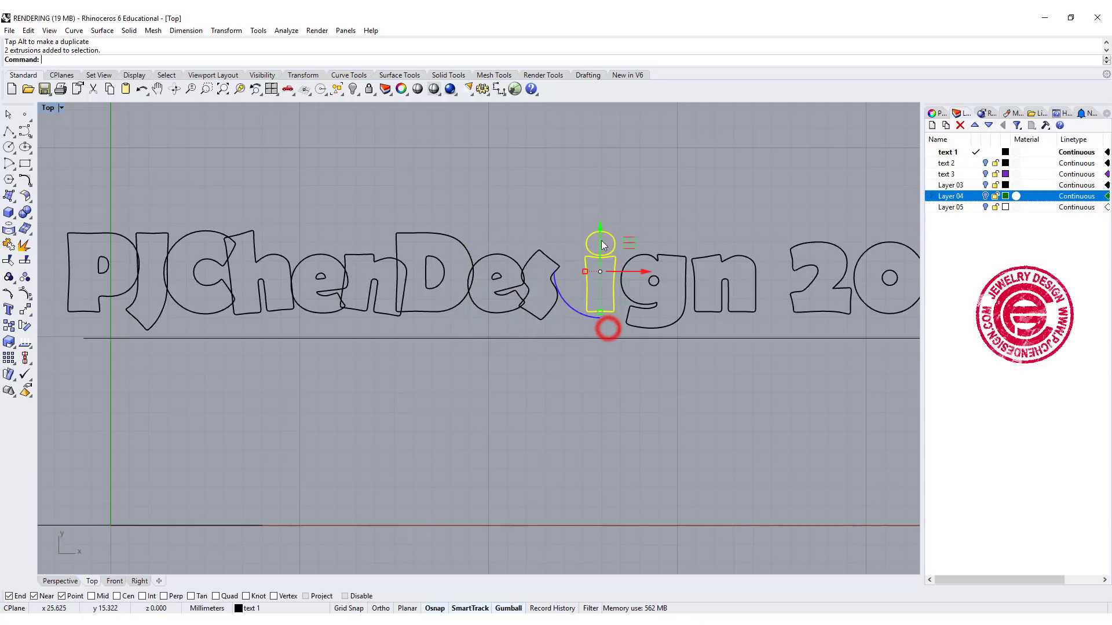
pyautogui.moveTo(640, 272); pyautogui.dragTo(613, 273)
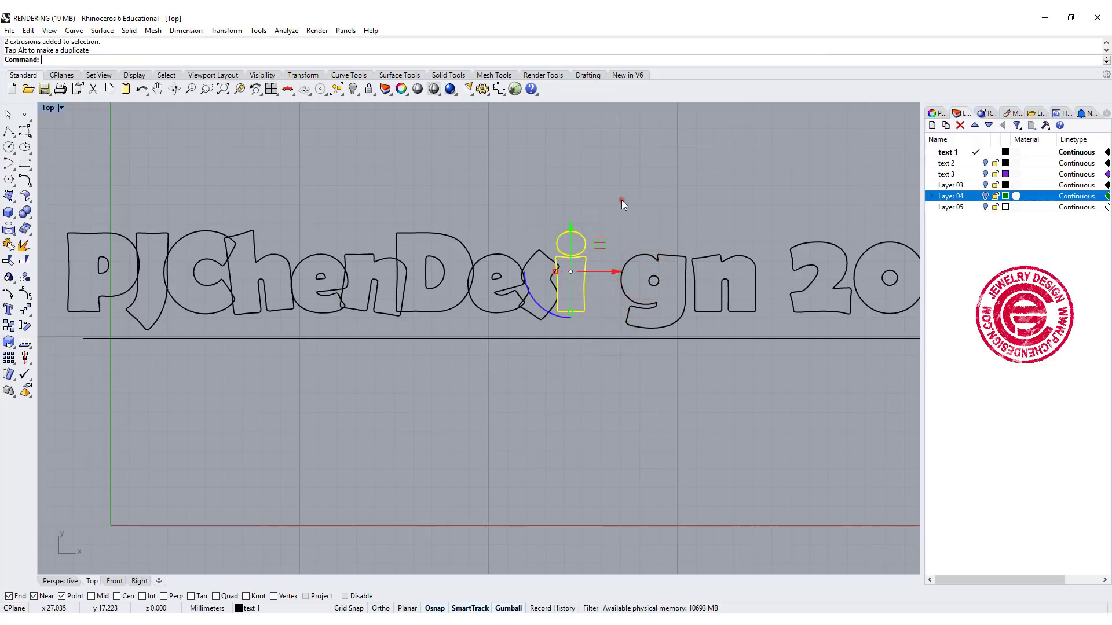
pyautogui.click(621, 201)
# Lower the dot of the i so it overlaps the stem
pyautogui.scroll(3, 581, 271)
pyautogui.scroll(2, 579, 269)
pyautogui.click(582, 225)
pyautogui.moveTo(560, 161); pyautogui.dragTo(560, 169)
pyautogui.click(664, 262)
# Move the g of "Design" to overlap the i and tilt it slightly clockwise
pyautogui.scroll(-4, 664, 263)
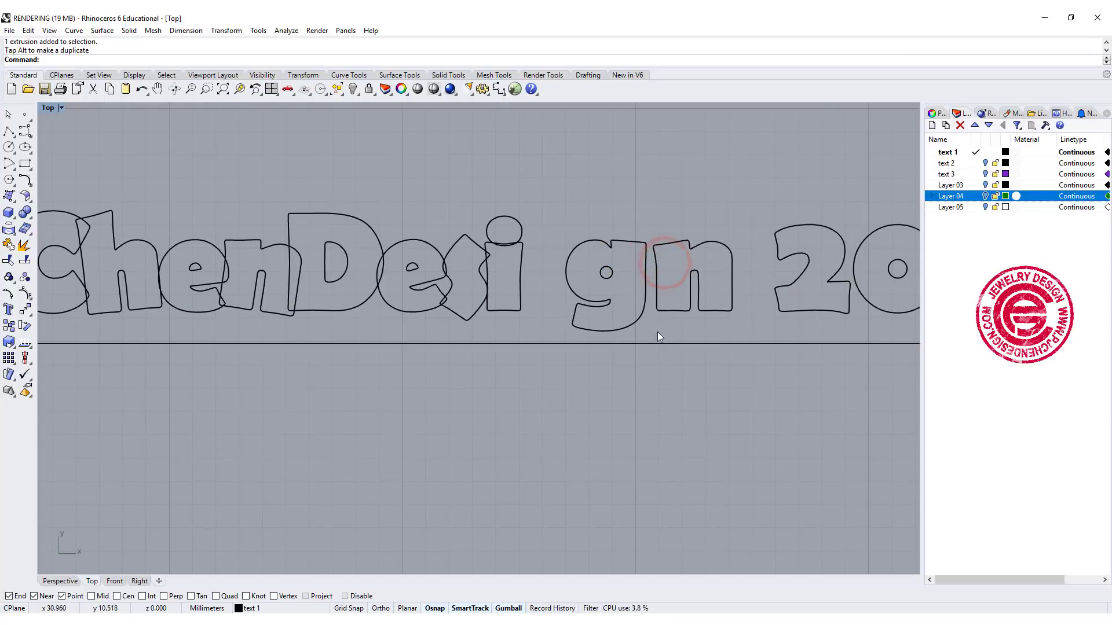
pyautogui.click(636, 325)
pyautogui.moveTo(650, 289); pyautogui.dragTo(598, 294)
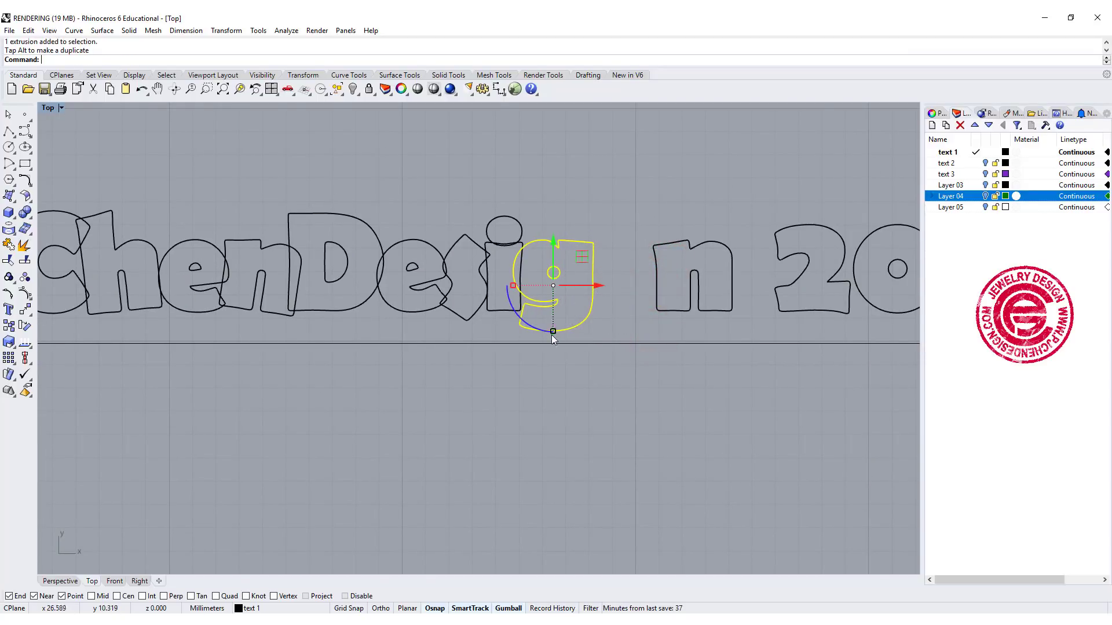
pyautogui.moveTo(536, 335); pyautogui.dragTo(533, 329)
pyautogui.click(641, 336)
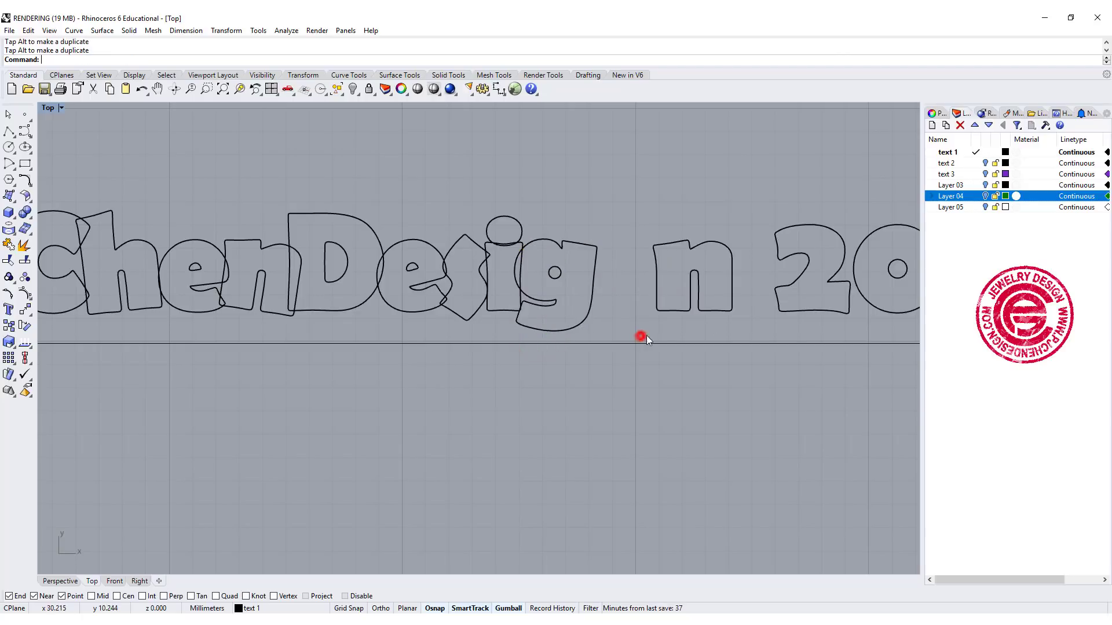
# Move the n of "Design" to overlap the g and tilt it slightly counterclockwise
pyautogui.moveTo(747, 331); pyautogui.dragTo(631, 209)
pyautogui.moveTo(734, 276); pyautogui.dragTo(672, 291)
pyautogui.moveTo(623, 321); pyautogui.dragTo(630, 324)
# Move the digits "2018" together until the 2 overlaps the n of "Design"
pyautogui.scroll(-5, 770, 292)
pyautogui.moveTo(765, 291); pyautogui.dragTo(561, 234)
pyautogui.moveTo(685, 270); pyautogui.dragTo(626, 279)
pyautogui.scroll(2, 521, 283)
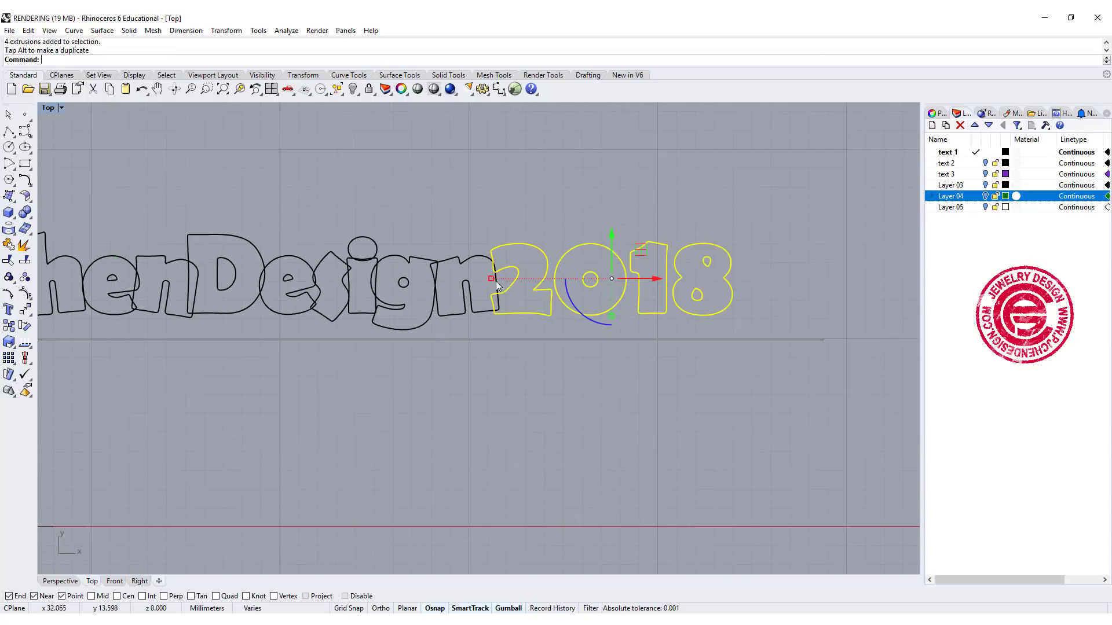
# Enlarge the digits "2018" slightly and move the 0 to overlap the 2
pyautogui.moveTo(491, 283); pyautogui.dragTo(483, 279)
pyautogui.click(647, 331)
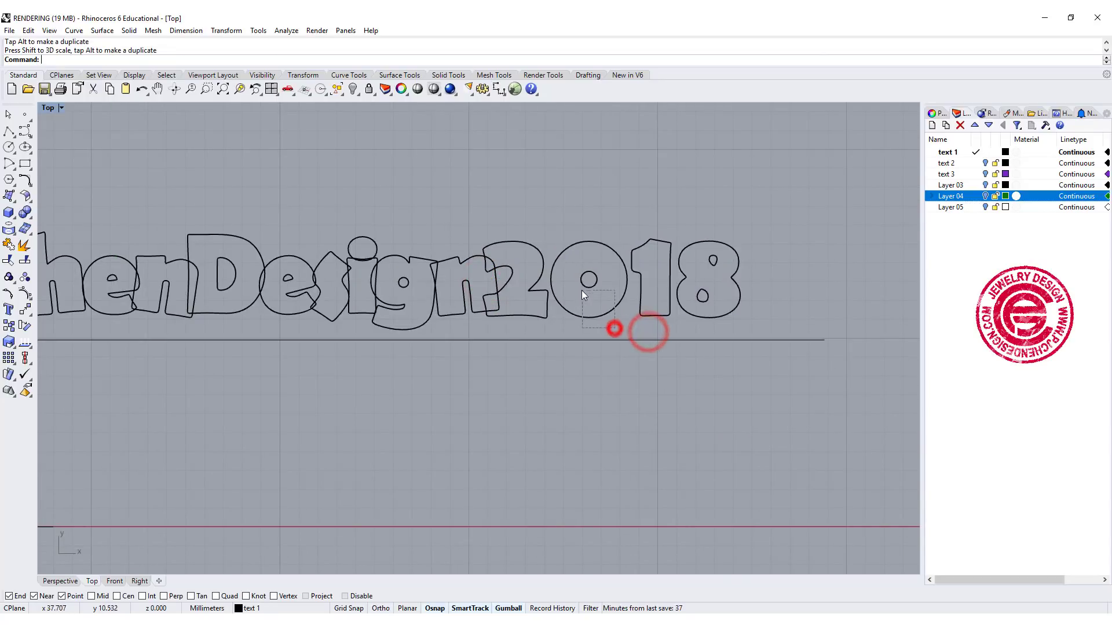
pyautogui.click(615, 316)
pyautogui.moveTo(629, 279); pyautogui.dragTo(617, 279)
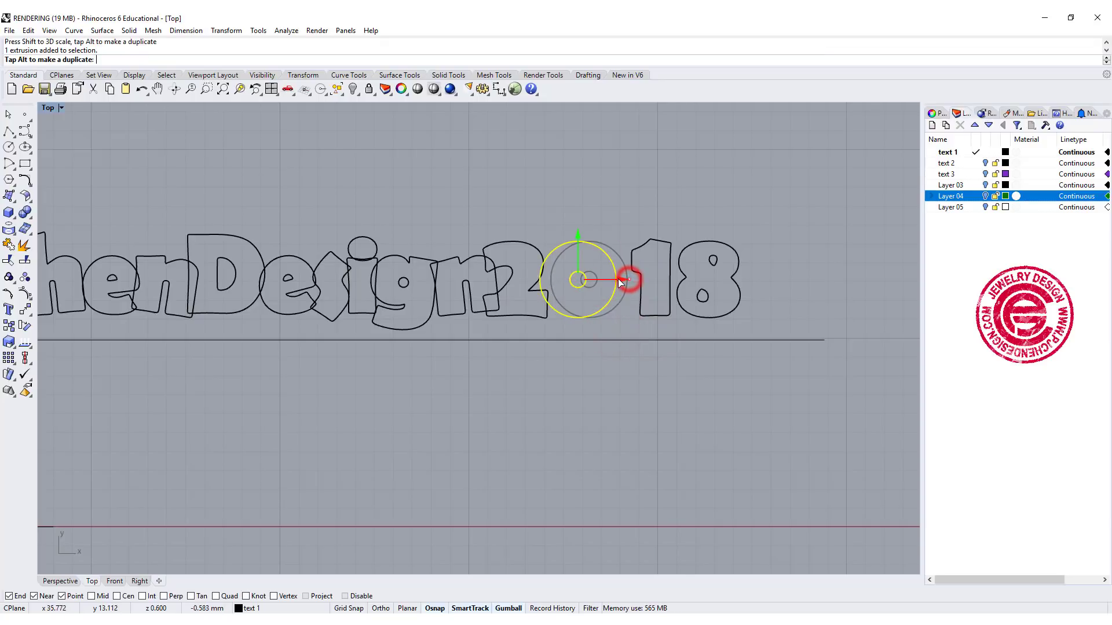
# Move the digit 1 to overlap the 0 and the digit 8 to overlap the 1
pyautogui.click(669, 315)
pyautogui.moveTo(687, 279); pyautogui.dragTo(665, 279)
pyautogui.moveTo(763, 325); pyautogui.dragTo(696, 240)
pyautogui.moveTo(752, 279); pyautogui.dragTo(721, 278)
pyautogui.click(770, 232)
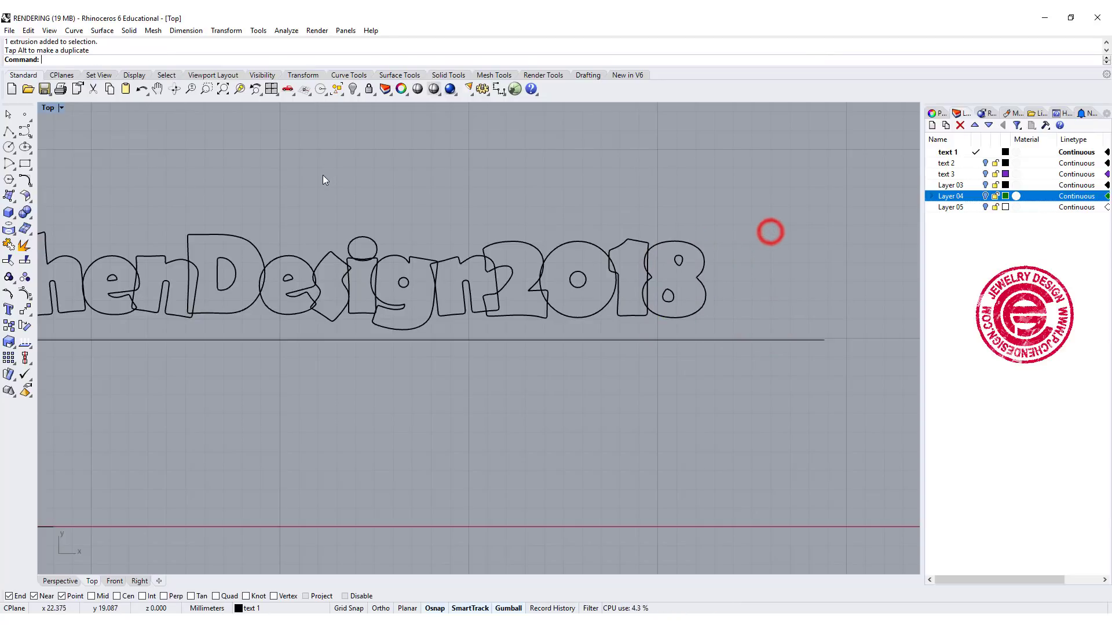
# Select the capital letters P, C and D together with the digits "2018", and return to the four-view layout
pyautogui.scroll(-3, 323, 175)
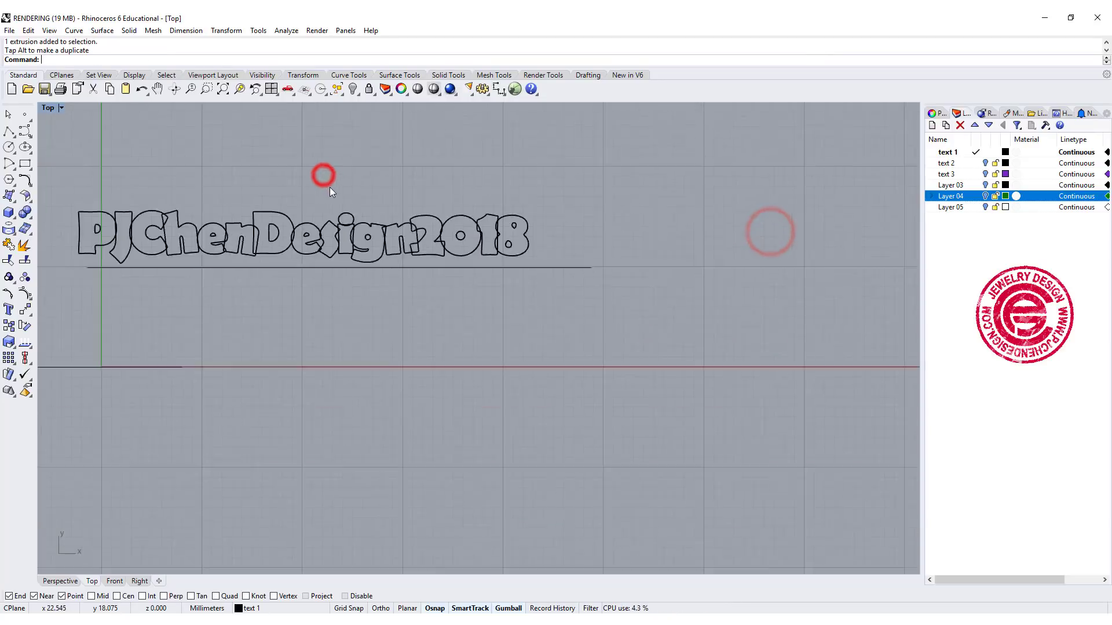
pyautogui.doubleClick(46, 110)
pyautogui.scroll(3, 688, 234)
pyautogui.moveTo(759, 220); pyautogui.dragTo(695, 148, button='right')
pyautogui.doubleClick(504, 110)
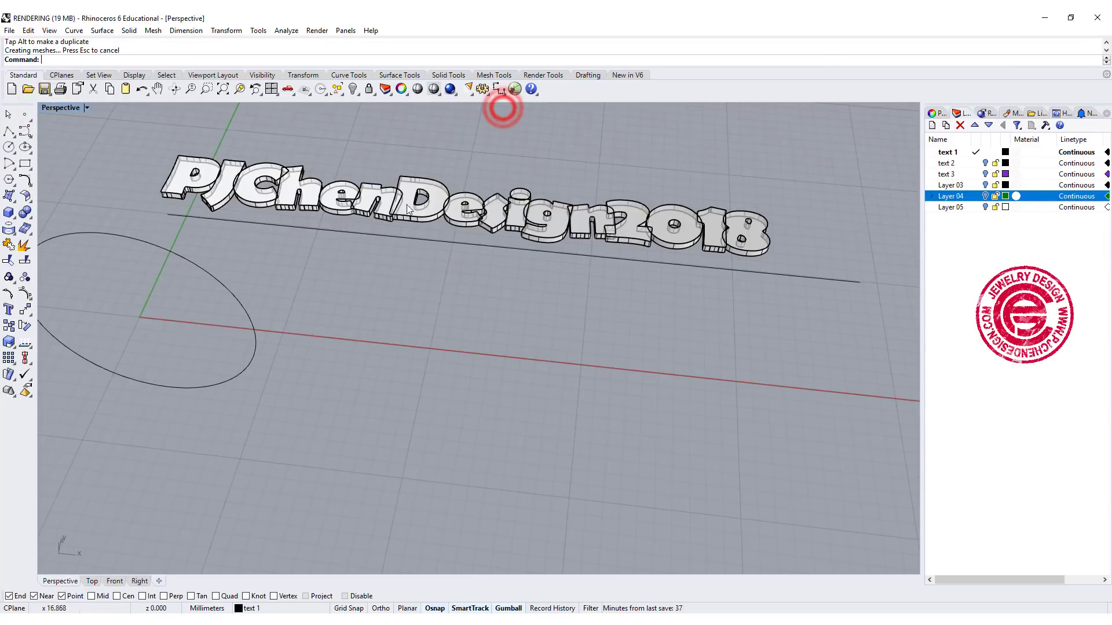
pyautogui.scroll(5, 327, 172)
pyautogui.scroll(-5, 327, 172)
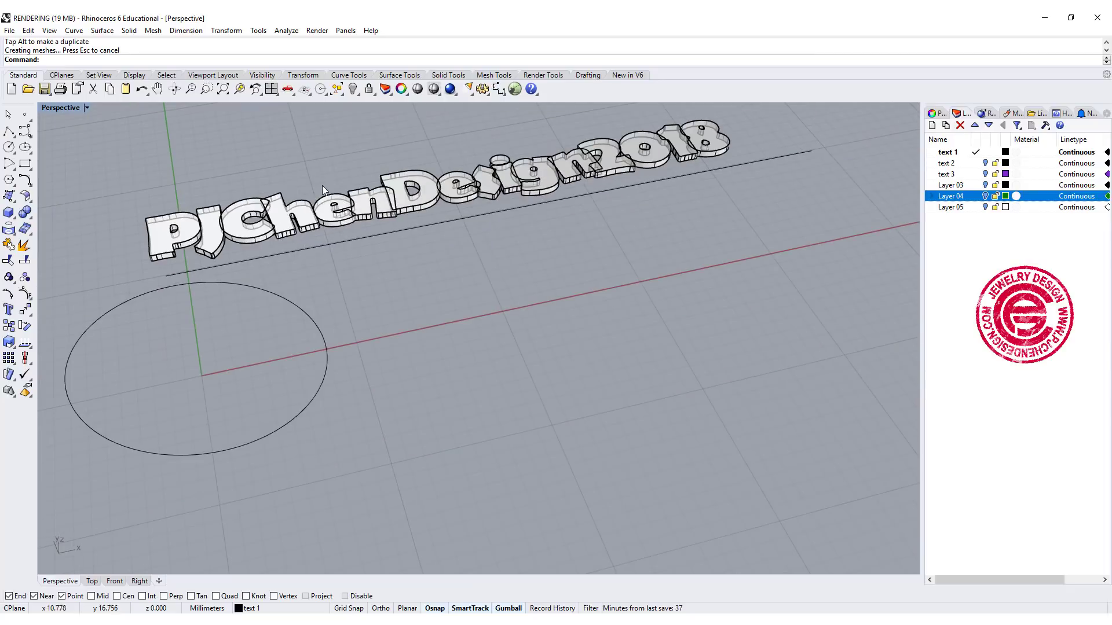
pyautogui.click(183, 239)
pyautogui.keyDown('shift'); pyautogui.click(247, 237); pyautogui.keyUp('shift')
pyautogui.keyDown('shift'); pyautogui.click(419, 199); pyautogui.keyUp('shift')
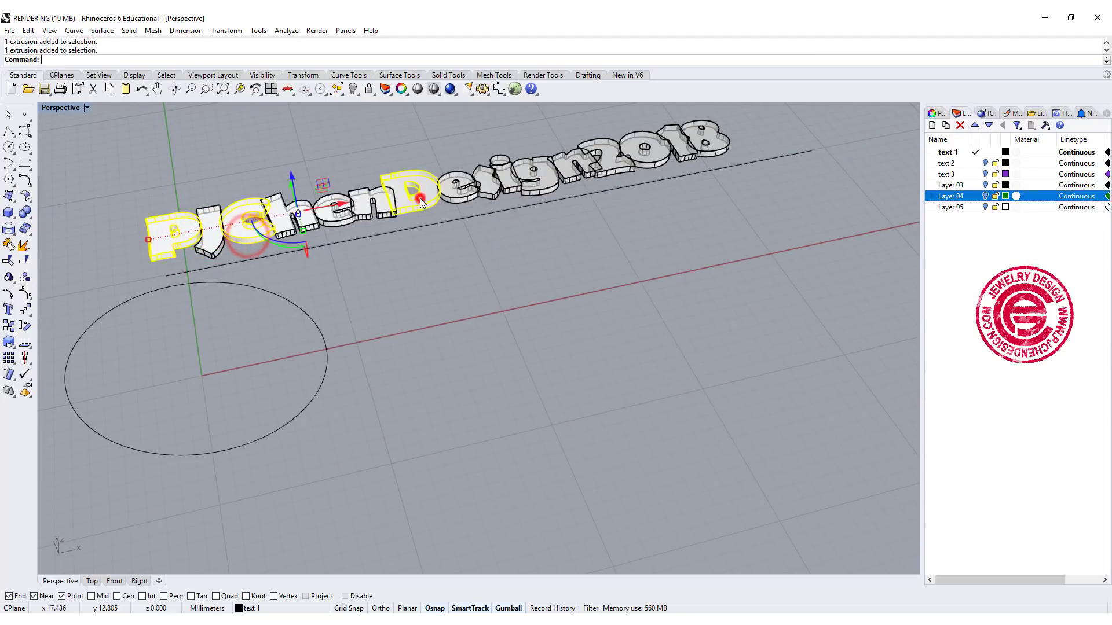
pyautogui.moveTo(637, 203); pyautogui.dragTo(703, 188, button='right')
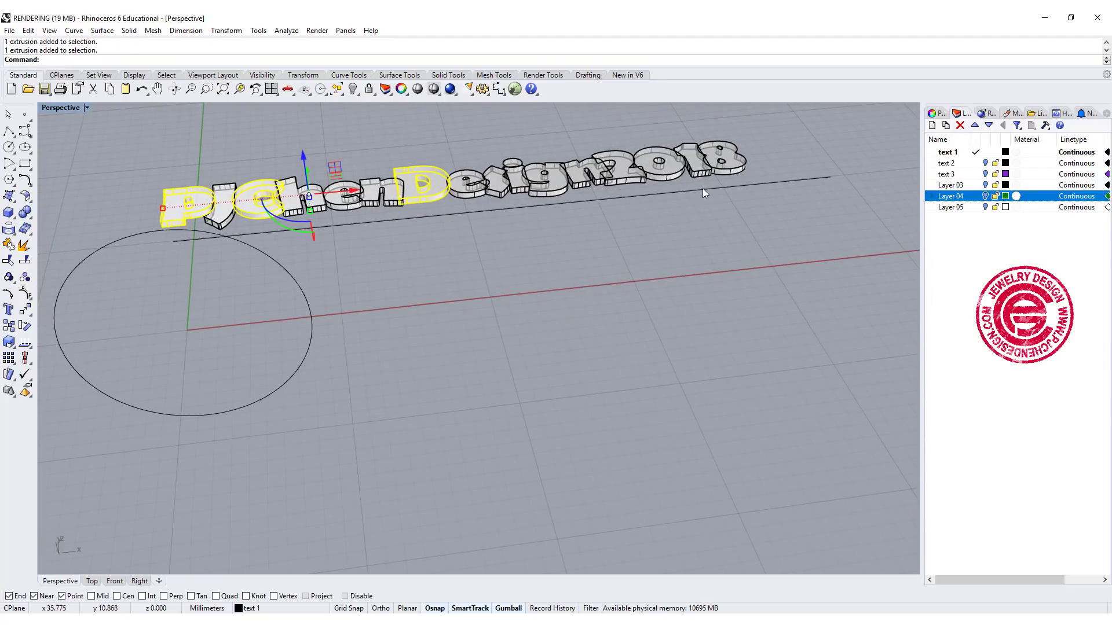
pyautogui.keyDown('shift'); pyautogui.moveTo(764, 168); pyautogui.dragTo(632, 142); pyautogui.keyUp('shift')
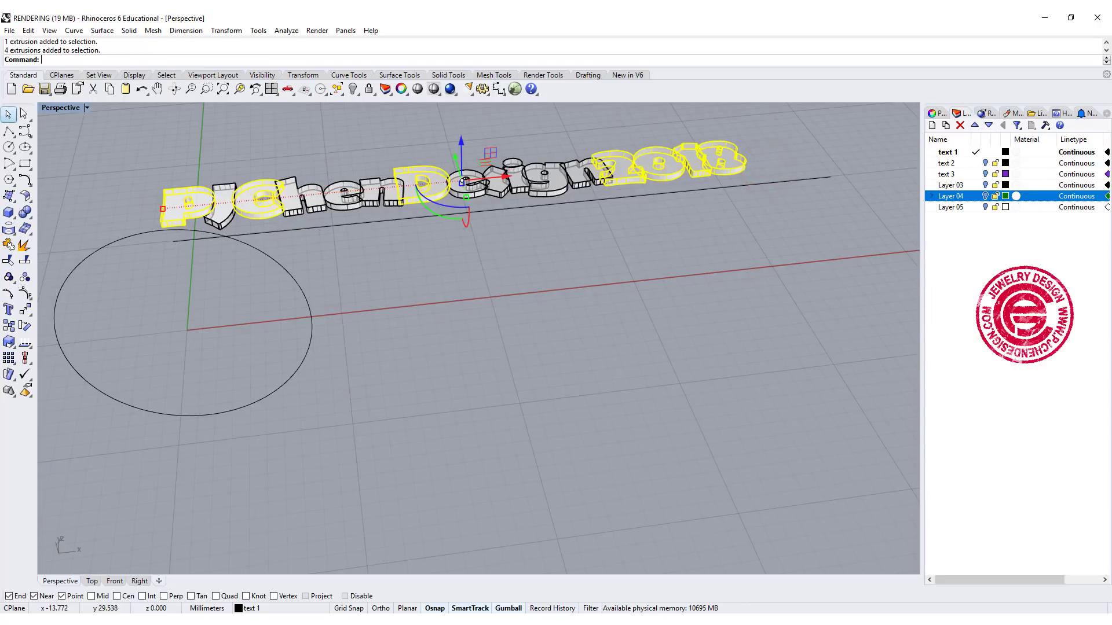
pyautogui.doubleClick(49, 108)
pyautogui.scroll(3, 148, 202)
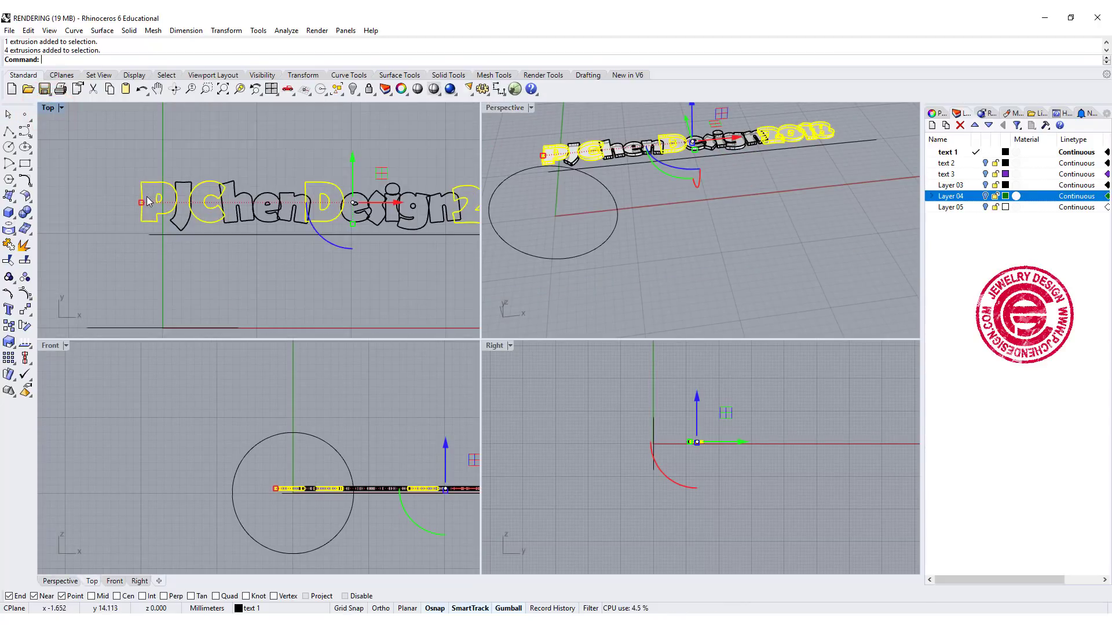
# Try to enlarge the selected letters and digits by scaling them in the Top view
pyautogui.moveTo(142, 204)
pyautogui.mouseDown()
pyautogui.moveTo(122, 202)
pyautogui.moveTo(132, 203)
pyautogui.mouseUp()
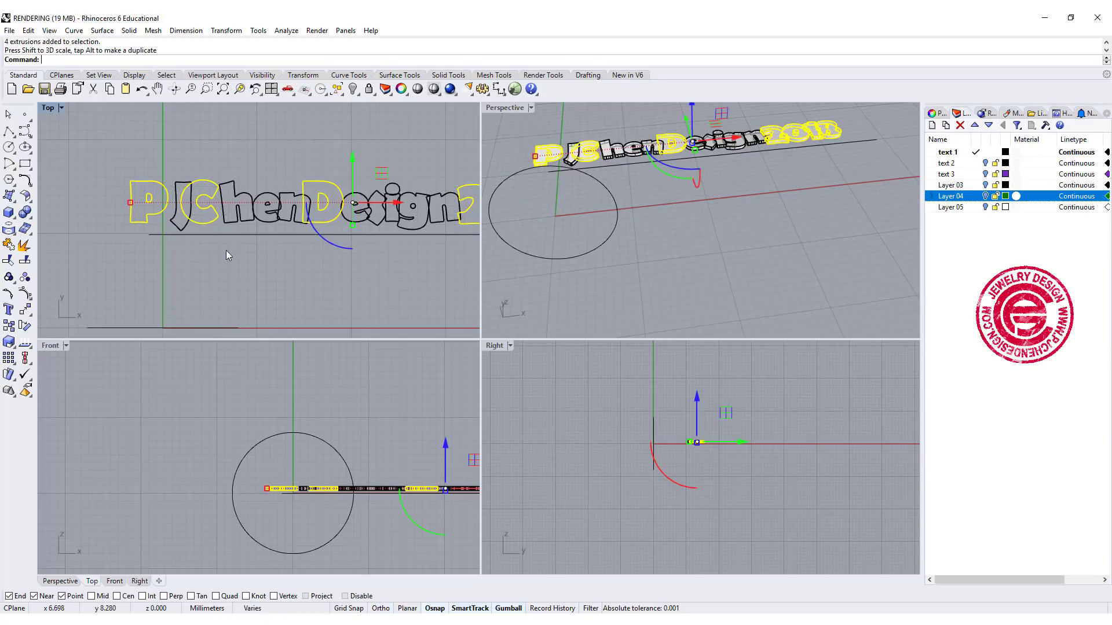
pyautogui.hotkey('ctrl', 'z')
# Thicken the selected capitals and digits upward with Scale1D in the Front view, using a base point on their underside
pyautogui.scroll(5, 406, 464)
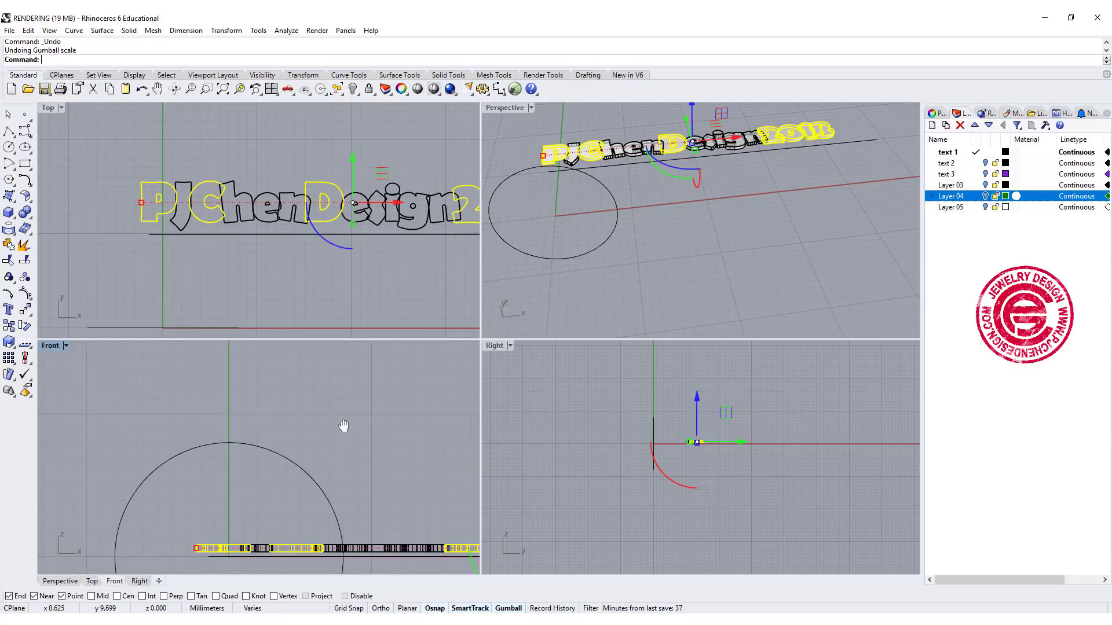
pyautogui.scroll(-2, 407, 479)
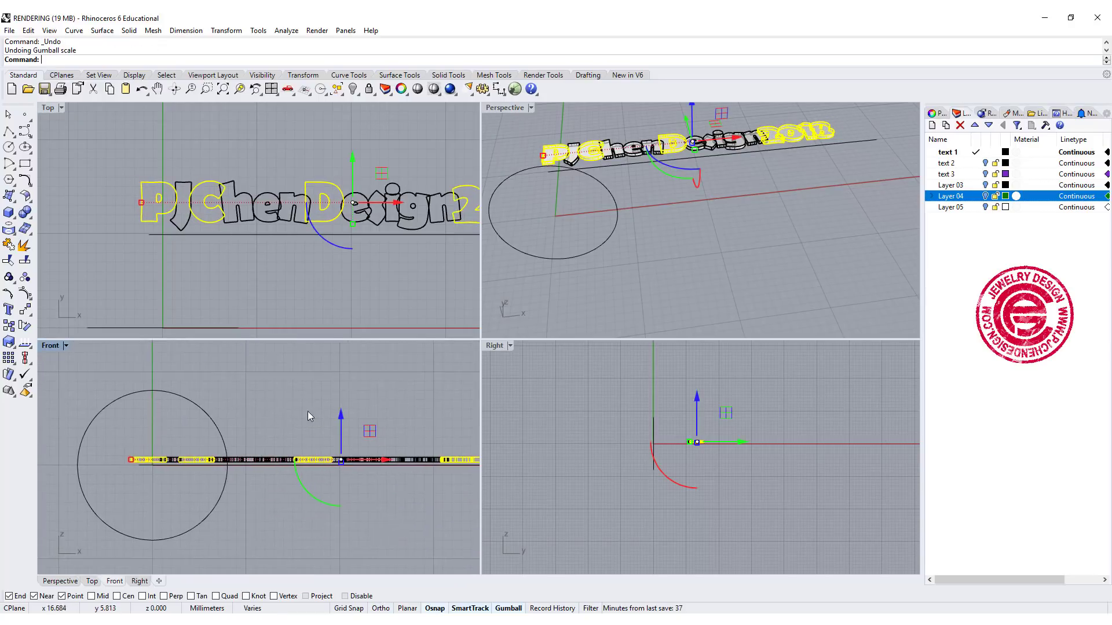
pyautogui.click(10, 343)
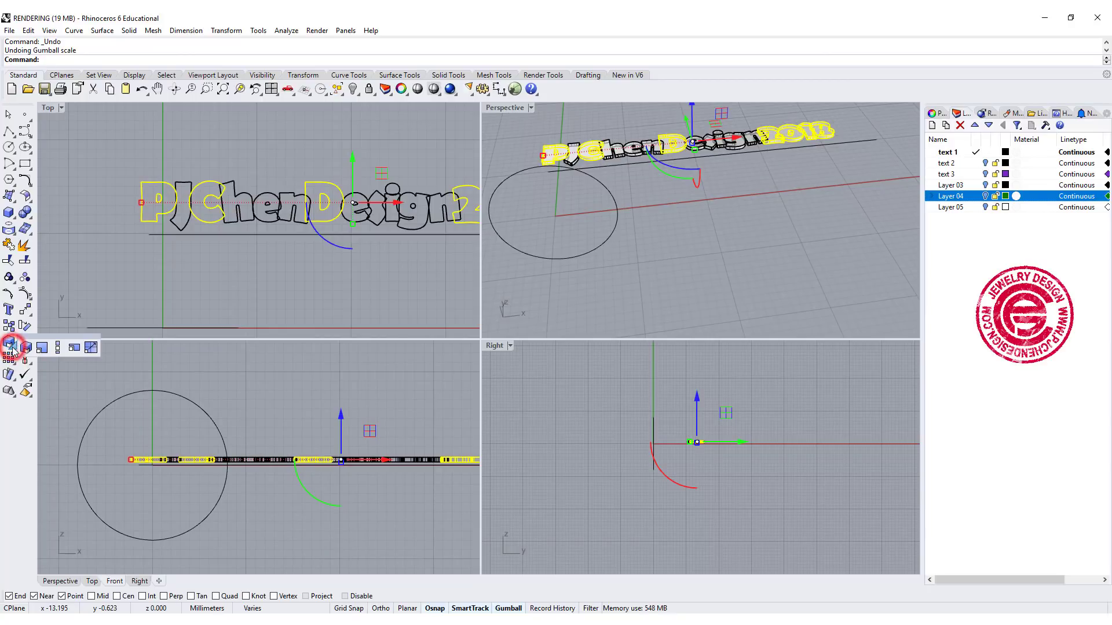
pyautogui.click(56, 348)
pyautogui.click(293, 460)
pyautogui.scroll(2, 297, 435)
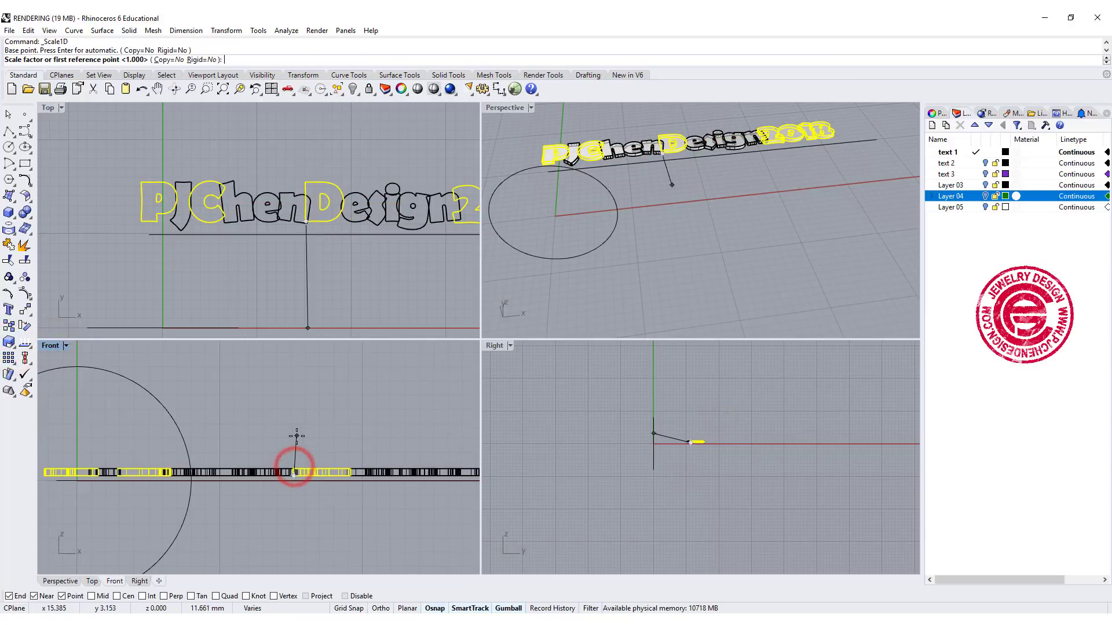
pyautogui.click(294, 442)
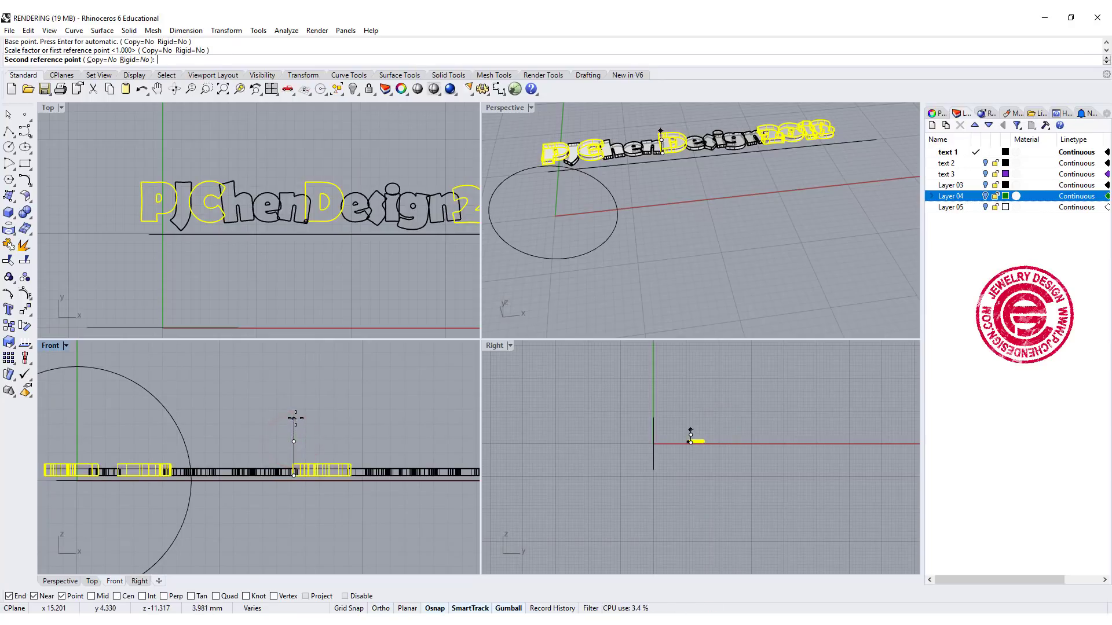
pyautogui.click(297, 414)
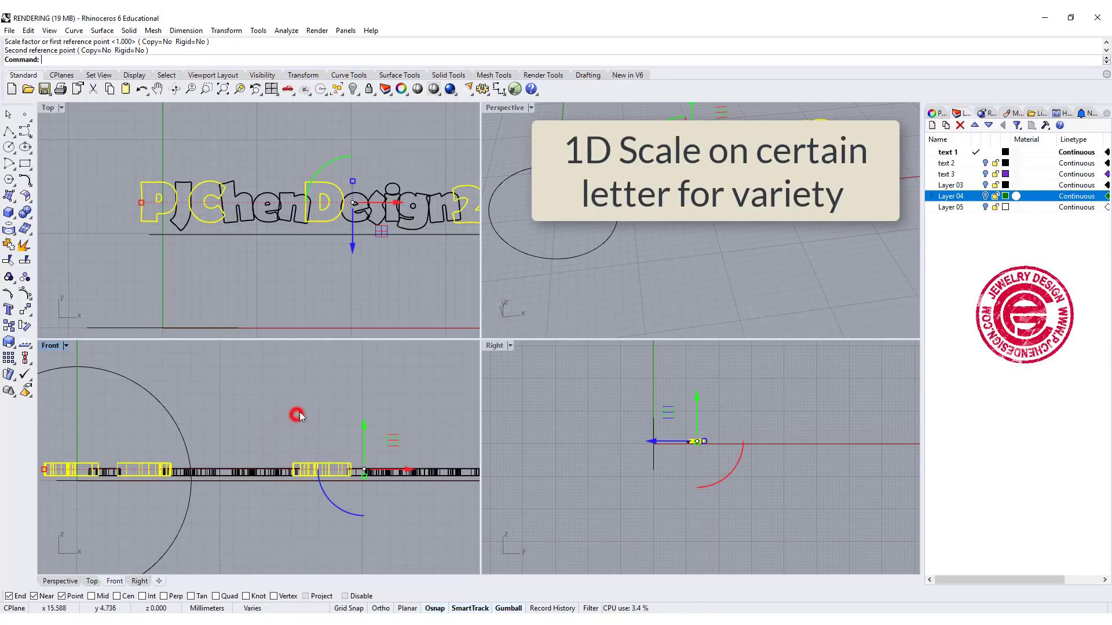
pyautogui.click(329, 284)
# Boolean-union all the letters and digits into one solid, leaving the guide line out of the selection
pyautogui.moveTo(489, 168); pyautogui.dragTo(556, 163, button='right')
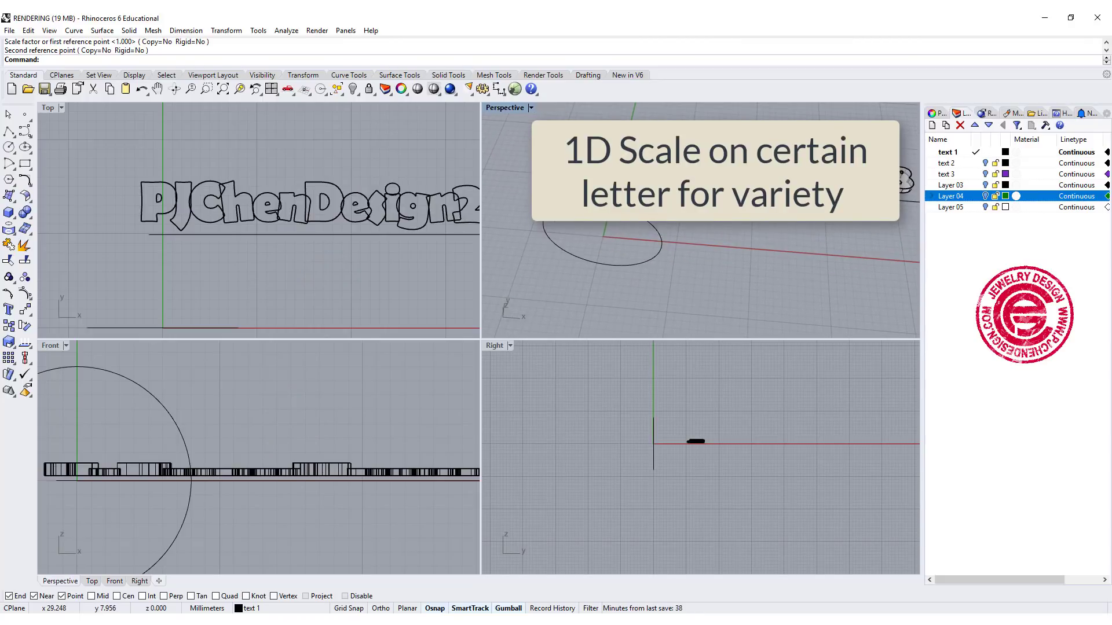
pyautogui.doubleClick(505, 109)
pyautogui.scroll(-3, 410, 258)
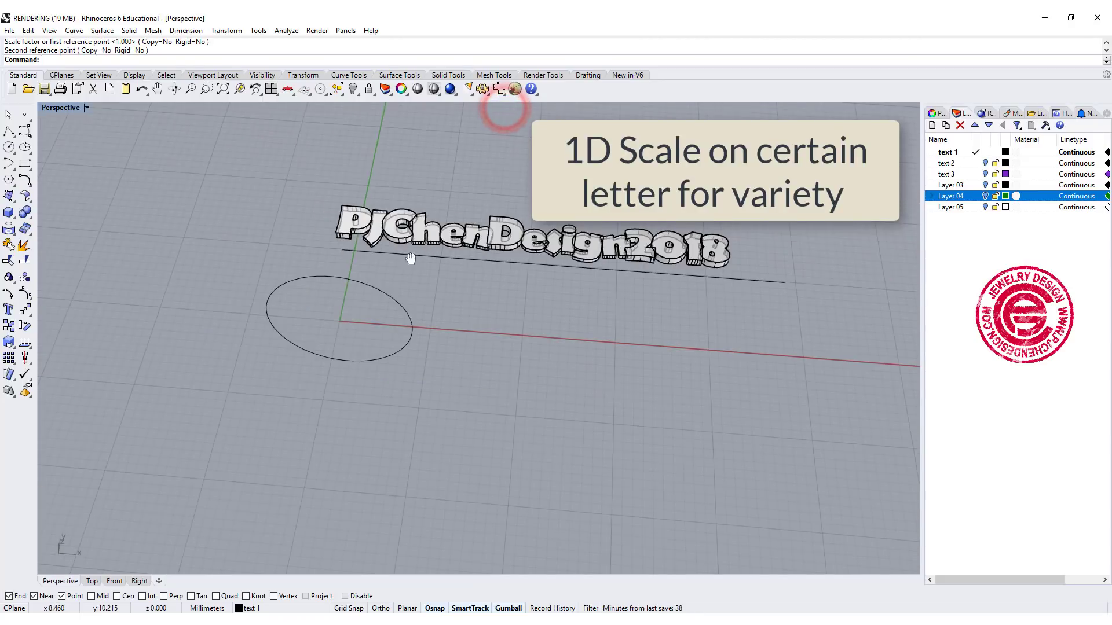
pyautogui.moveTo(410, 259); pyautogui.dragTo(411, 313, button='right')
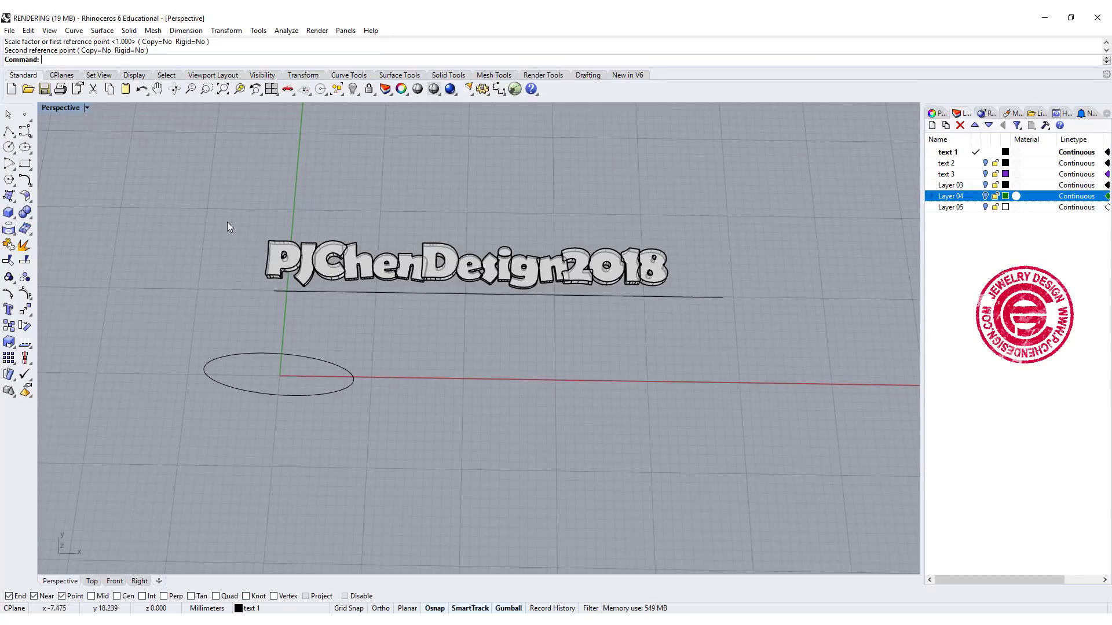
pyautogui.moveTo(231, 209); pyautogui.dragTo(770, 346)
pyautogui.click(626, 327)
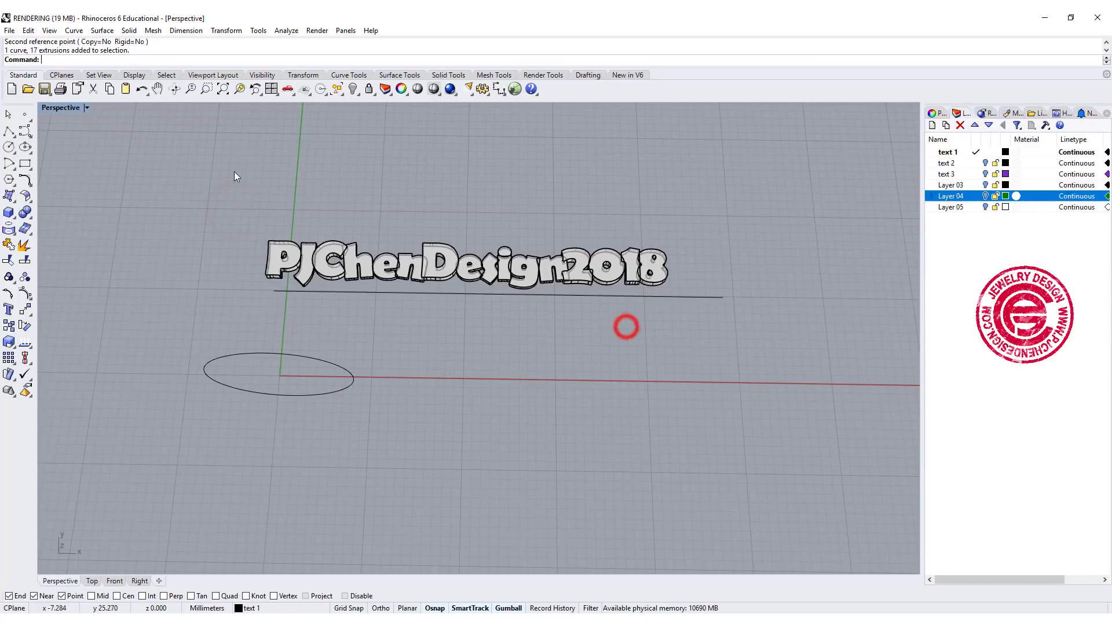
pyautogui.moveTo(238, 180); pyautogui.dragTo(703, 311)
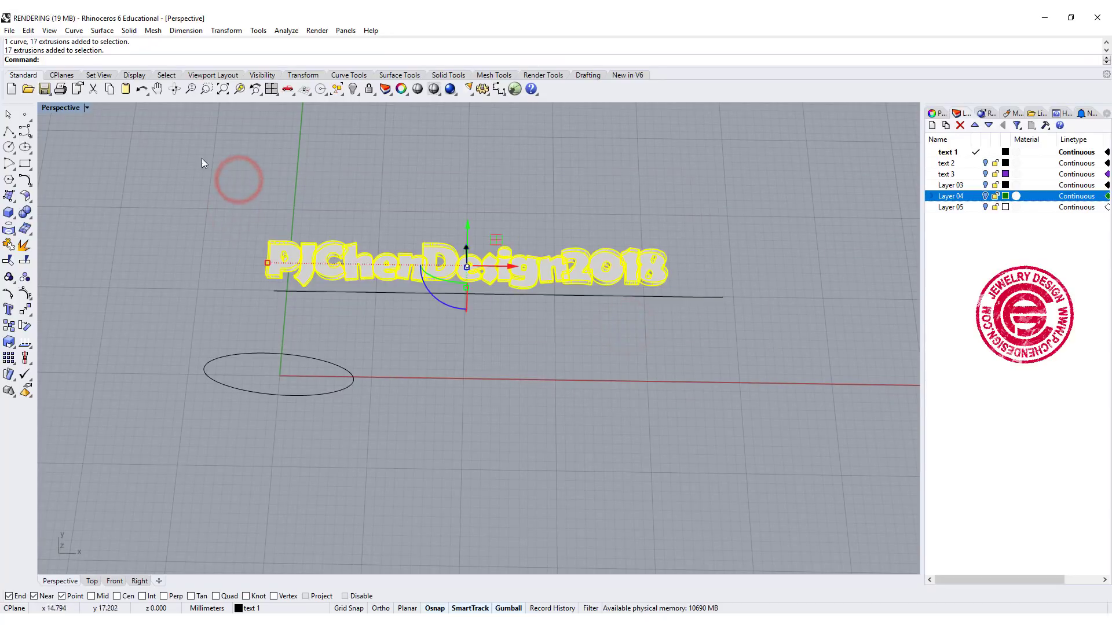
pyautogui.click(25, 212)
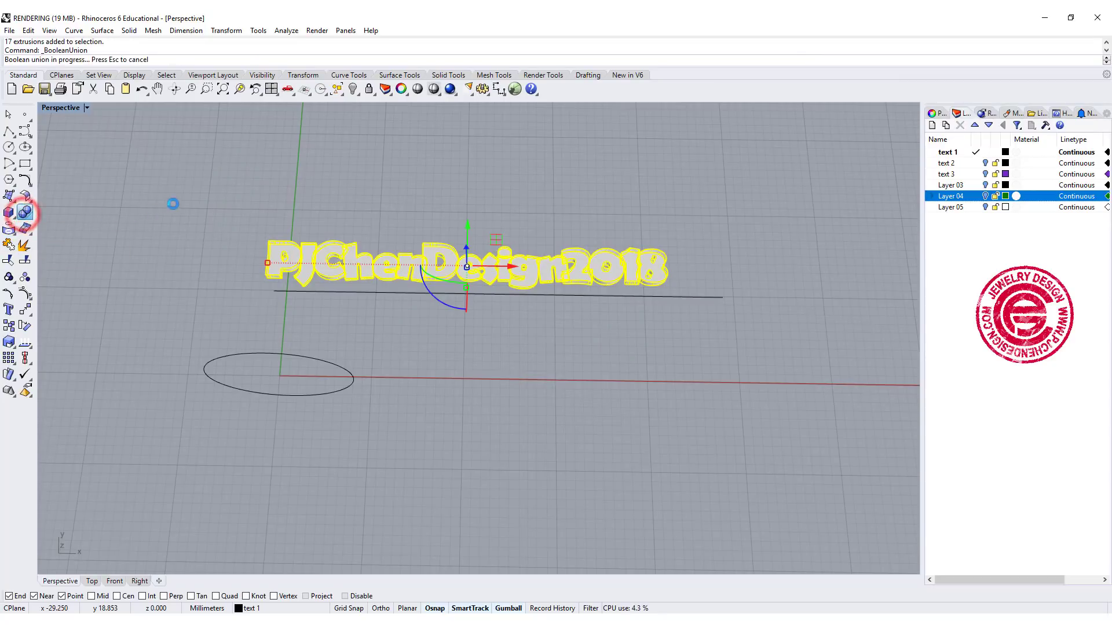
pyautogui.click(203, 191)
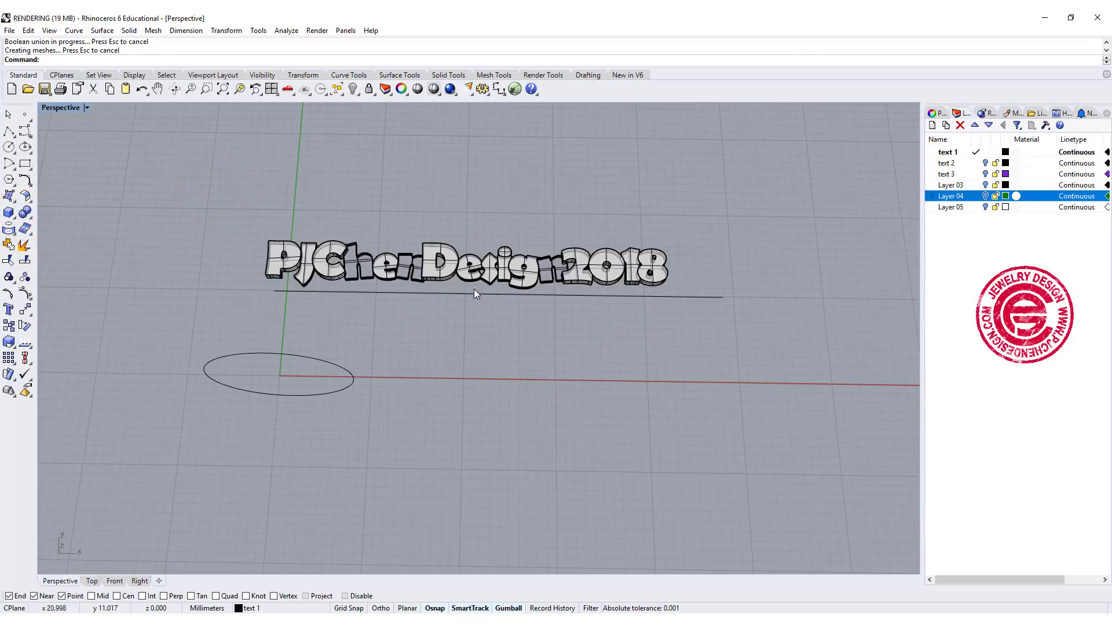
# Examine the unioned lettering up close, especially the n of "Design" where it meets the g and the 2
pyautogui.moveTo(472, 299); pyautogui.dragTo(384, 286, button='right')
pyautogui.scroll(3, 361, 261)
pyautogui.scroll(2, 361, 260)
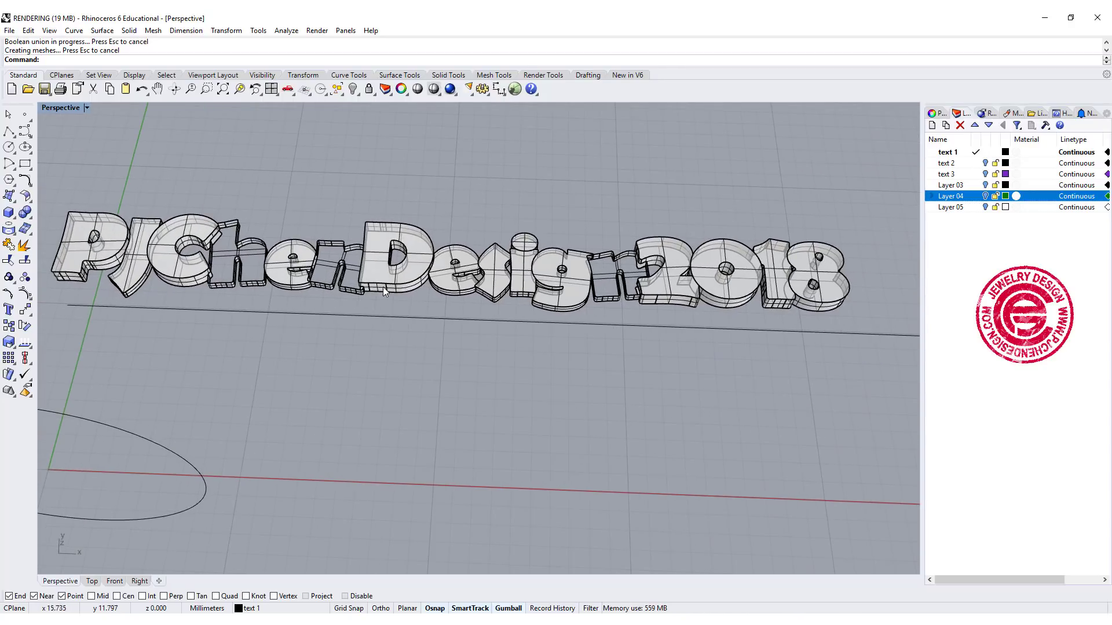
pyautogui.scroll(3, 616, 294)
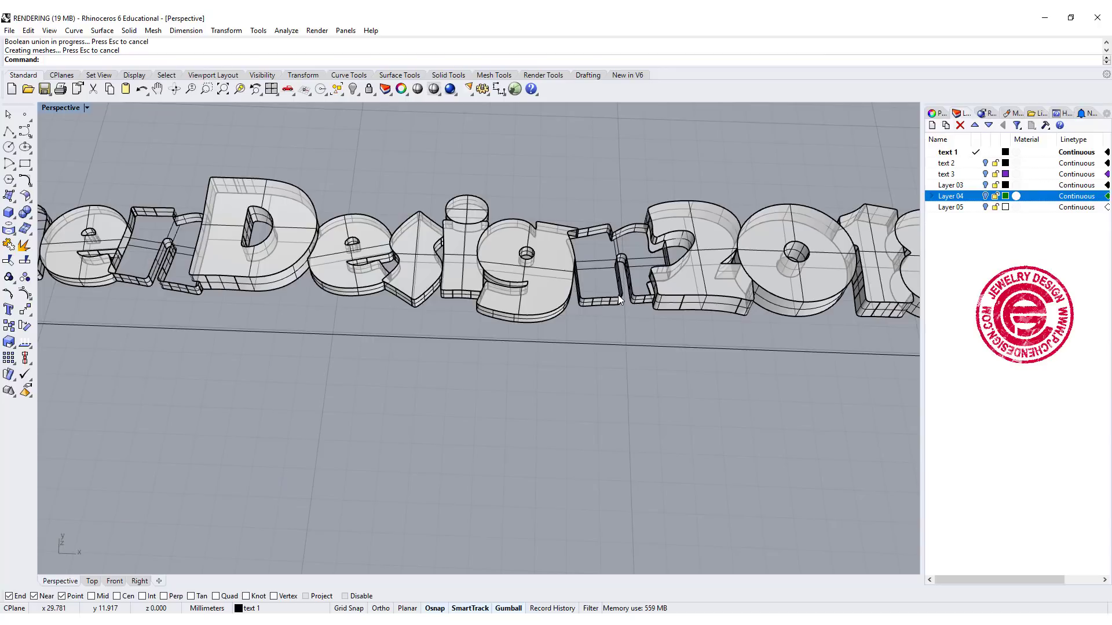
pyautogui.click(611, 299)
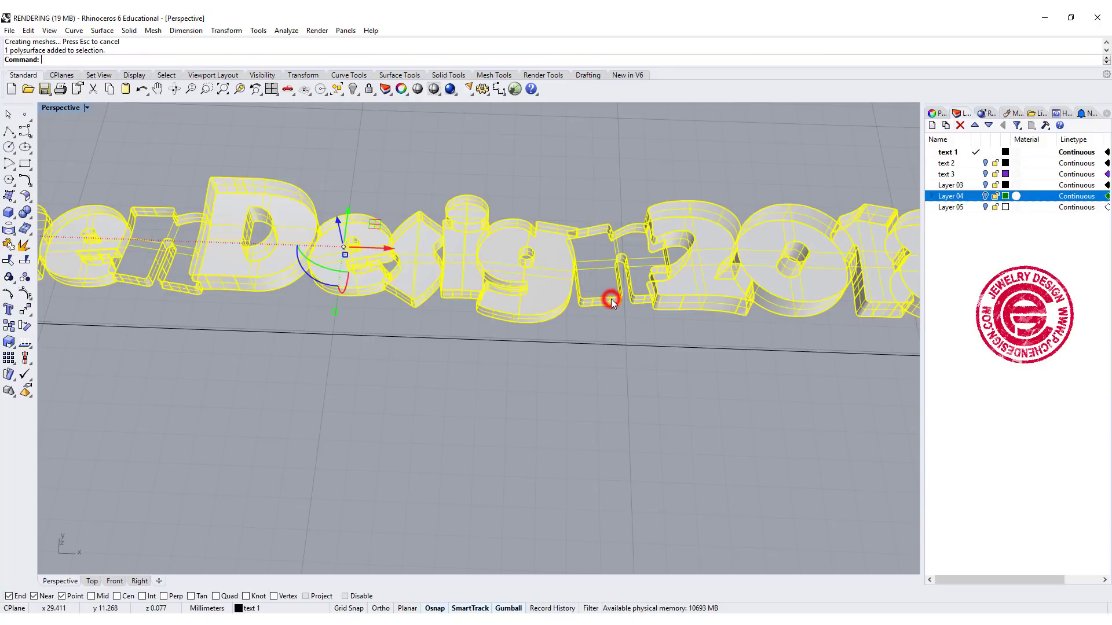
pyautogui.click(610, 201)
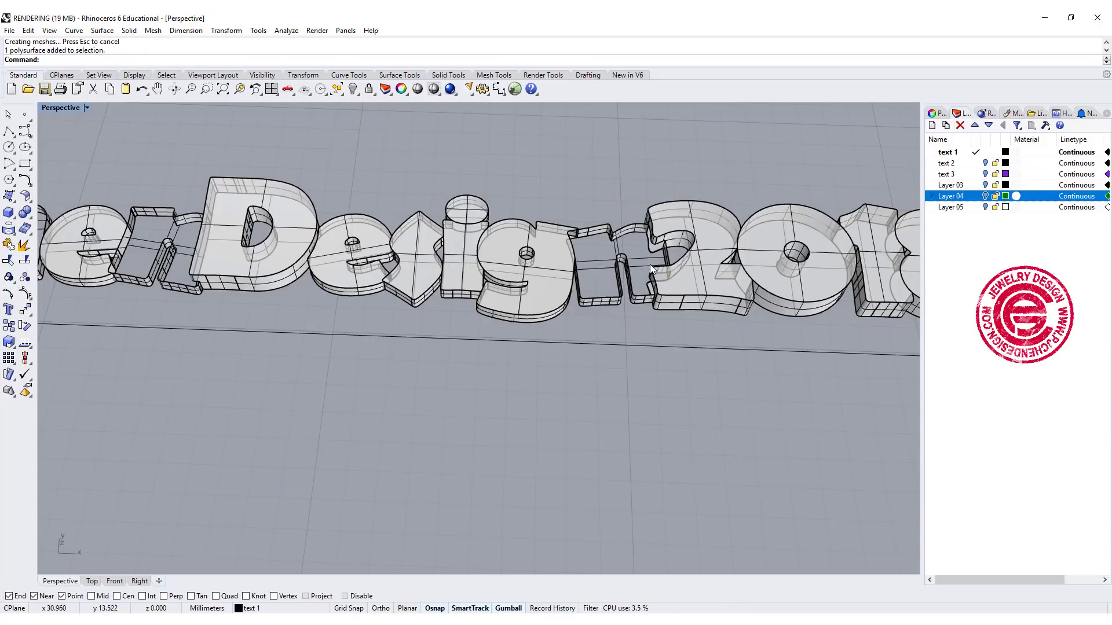
pyautogui.scroll(5, 644, 260)
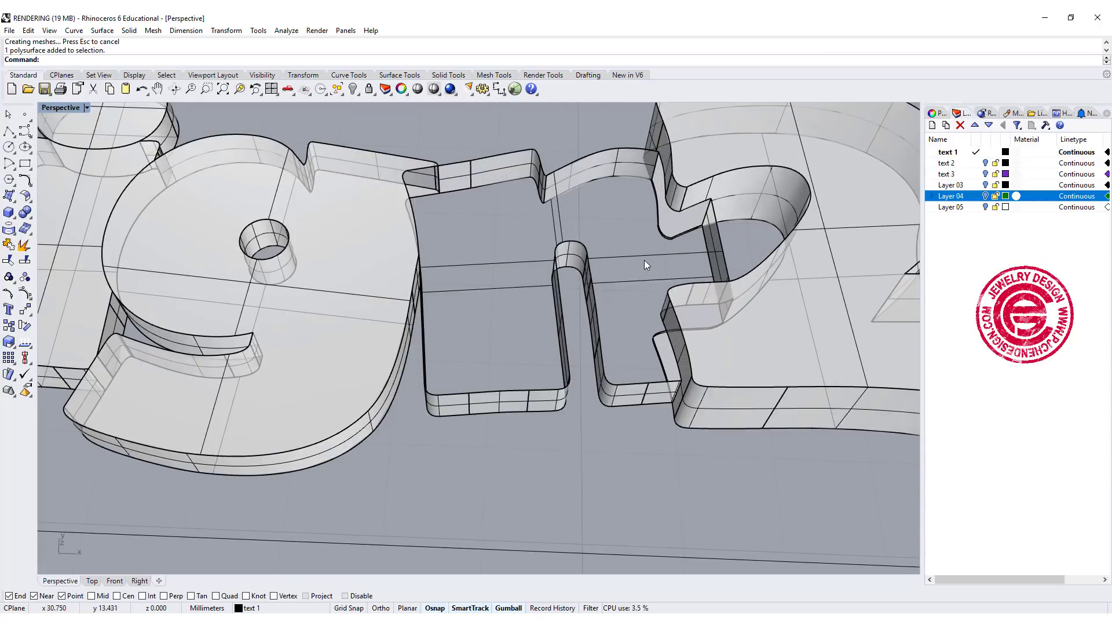
pyautogui.moveTo(482, 259); pyautogui.dragTo(418, 258, button='right')
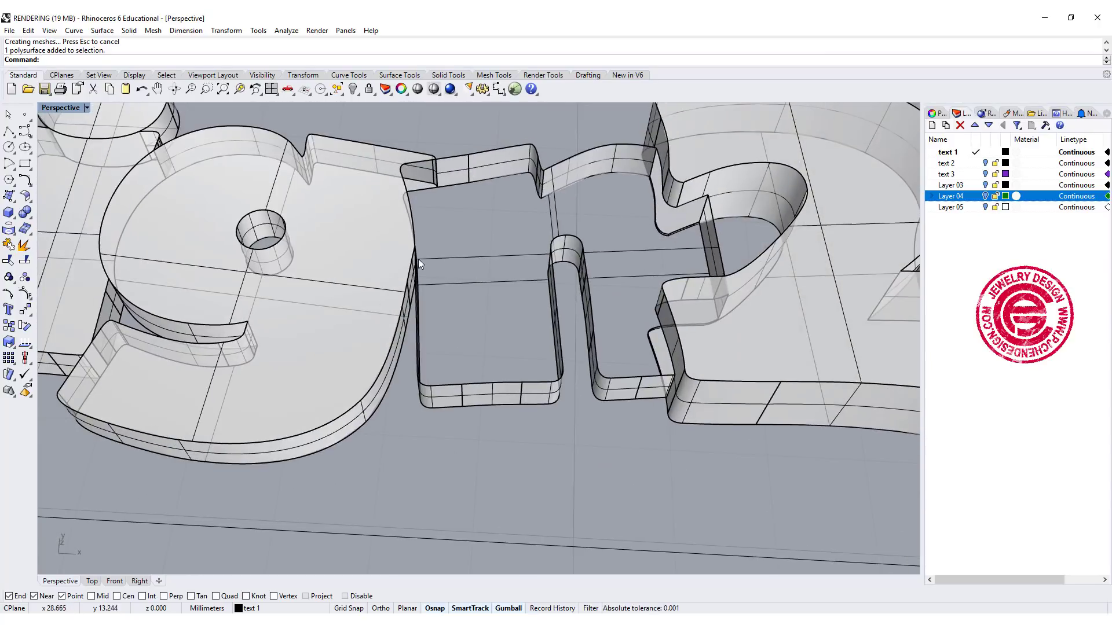
pyautogui.moveTo(635, 269); pyautogui.dragTo(532, 223, button='right')
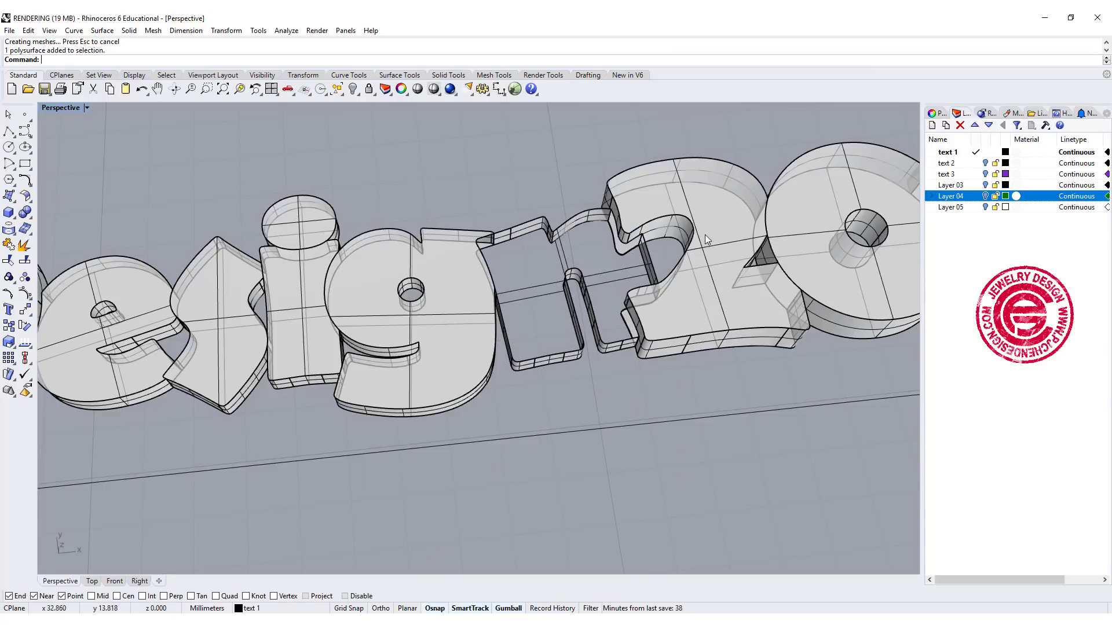
# Check the object type of the unioned lettering in its properties
pyautogui.click(716, 212)
pyautogui.press('F3')
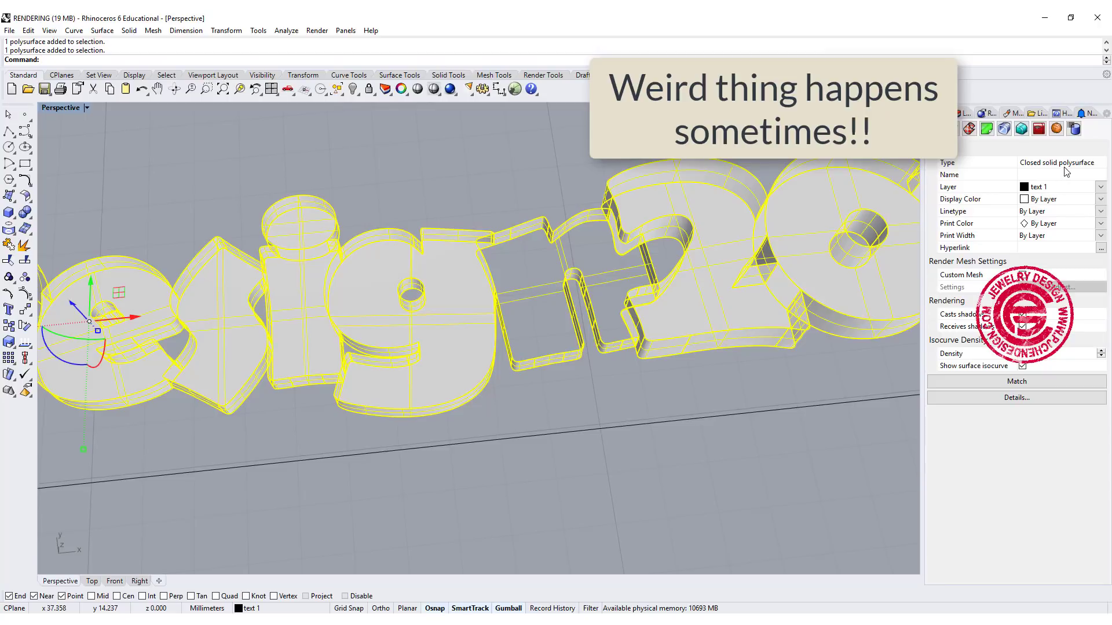
pyautogui.click(606, 387)
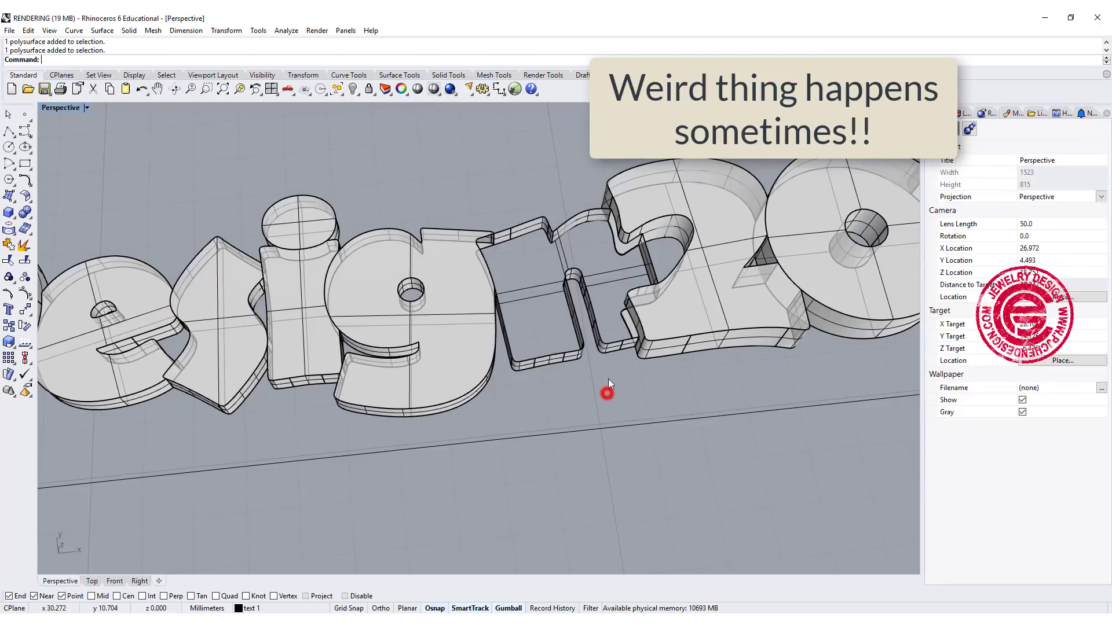
# Set the perspective view to the Rendered display mode to check the lettering's surfaces
pyautogui.click(86, 108)
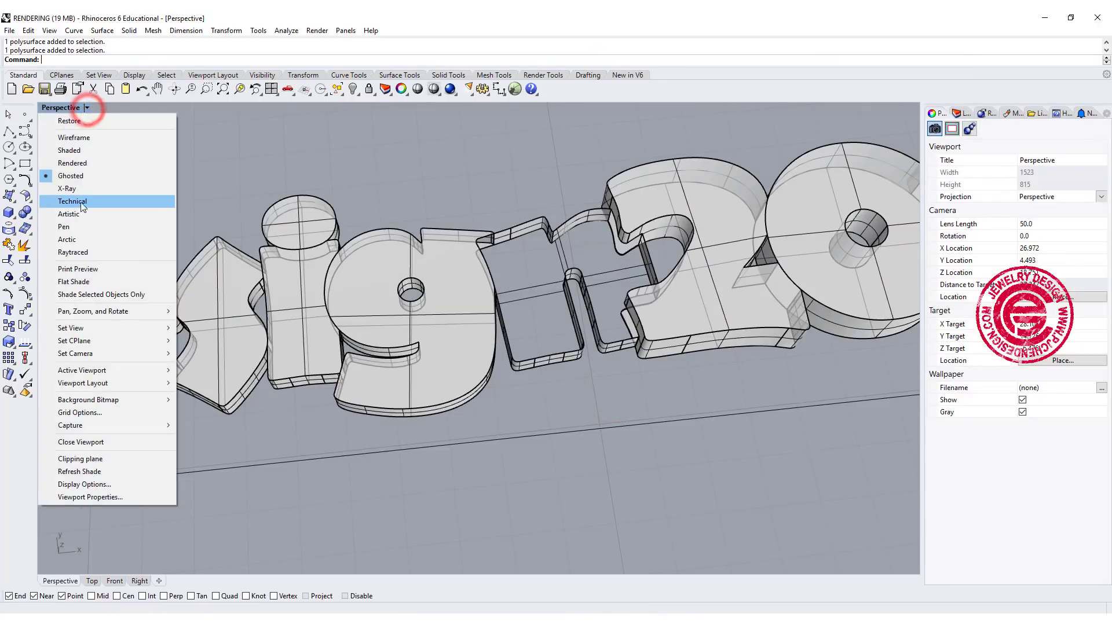
pyautogui.click(85, 164)
pyautogui.scroll(-3, 534, 440)
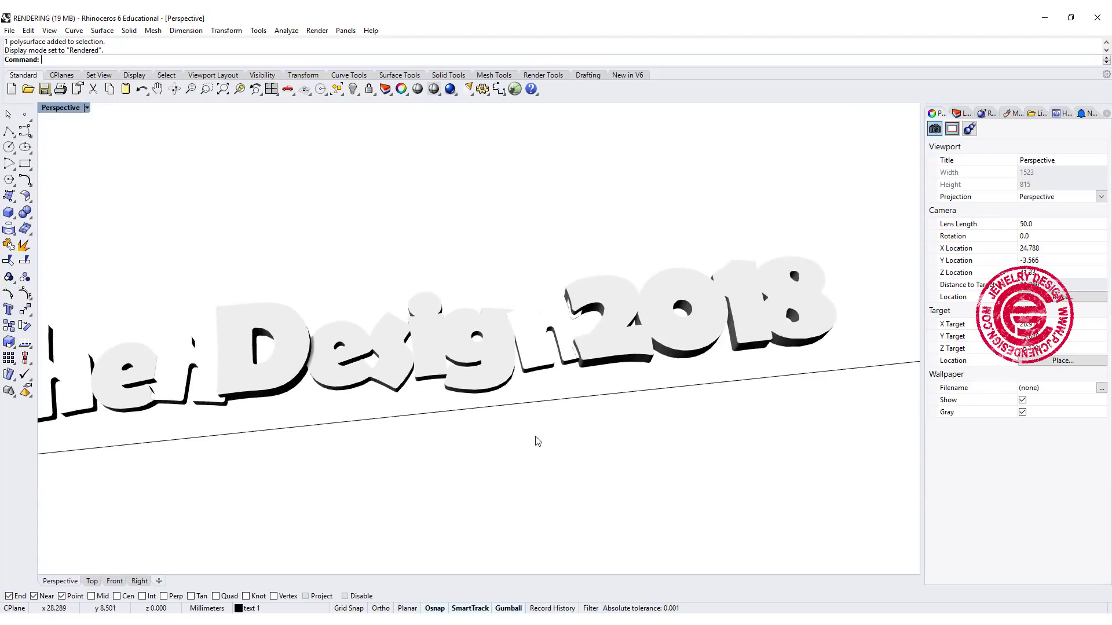
# Inspect the rendered lettering from several angles, and set the perspective view back to the Ghosted display mode
pyautogui.moveTo(533, 437); pyautogui.dragTo(729, 289, button='right')
pyautogui.scroll(3, 729, 289)
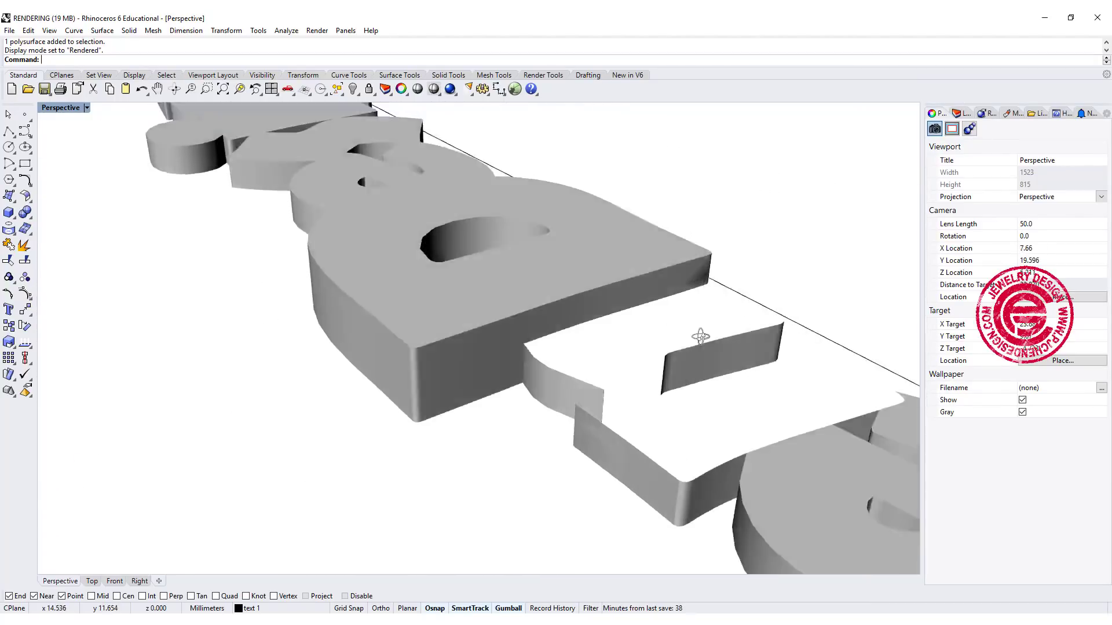
pyautogui.moveTo(702, 335); pyautogui.dragTo(512, 415, button='right')
pyautogui.scroll(-4, 763, 391)
pyautogui.click(87, 108)
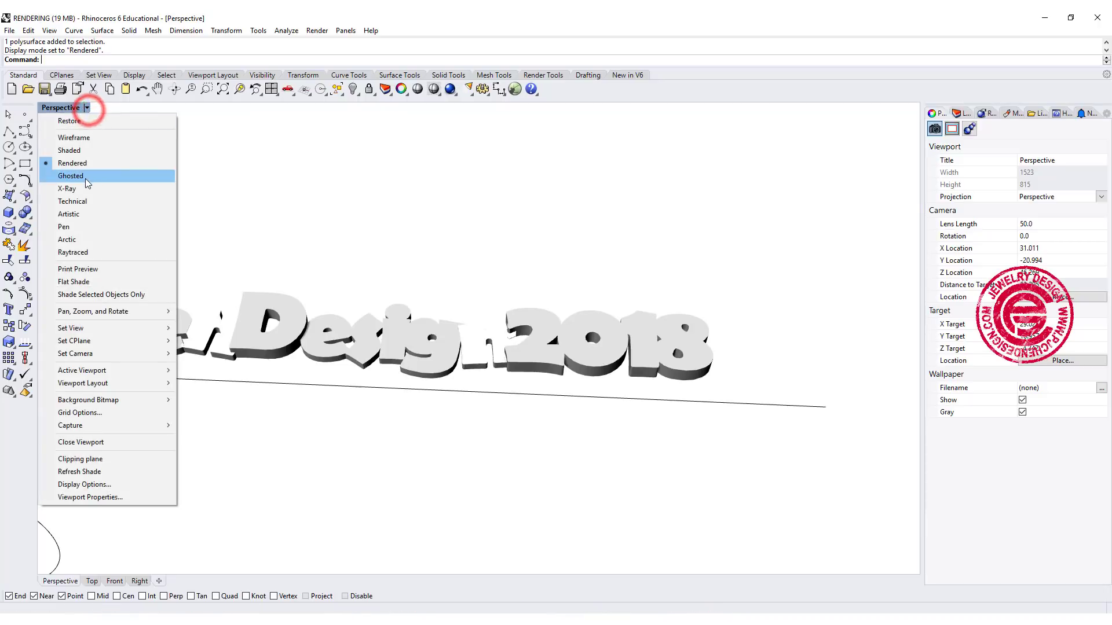
pyautogui.click(84, 174)
# Undo the Boolean union of the lettering and clear the selection
pyautogui.scroll(-3, 473, 292)
pyautogui.hotkey('ctrl', 'z')
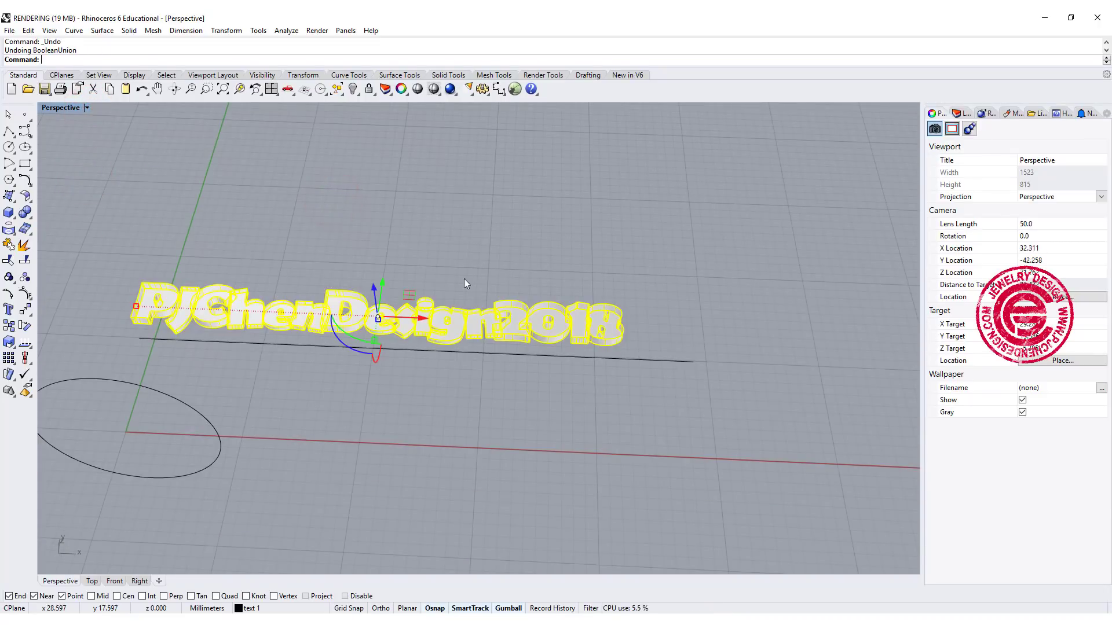
pyautogui.click(388, 219)
# Explode the h of "Chen" into separate surfaces
pyautogui.scroll(3, 293, 313)
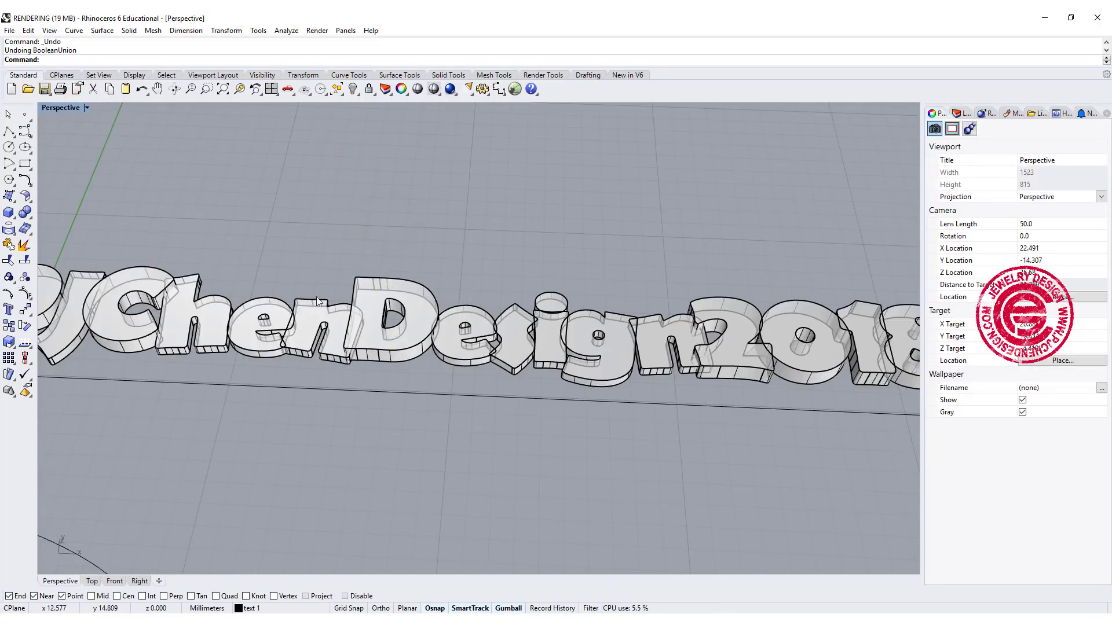
pyautogui.scroll(-2, 318, 301)
pyautogui.scroll(4, 446, 322)
pyautogui.scroll(3, 372, 356)
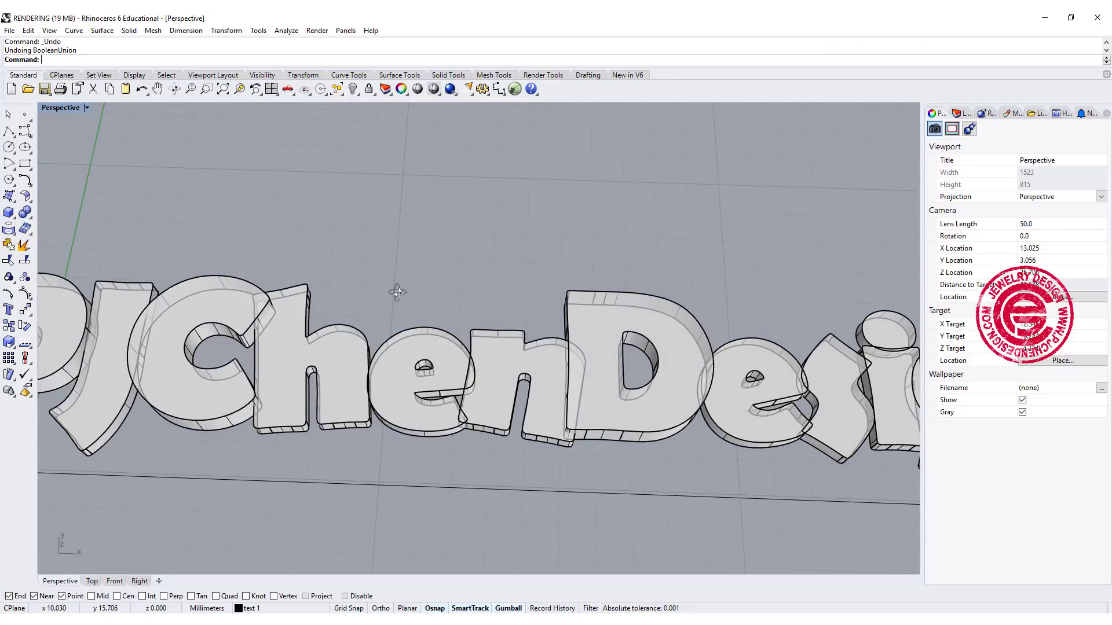
pyautogui.scroll(-1, 349, 322)
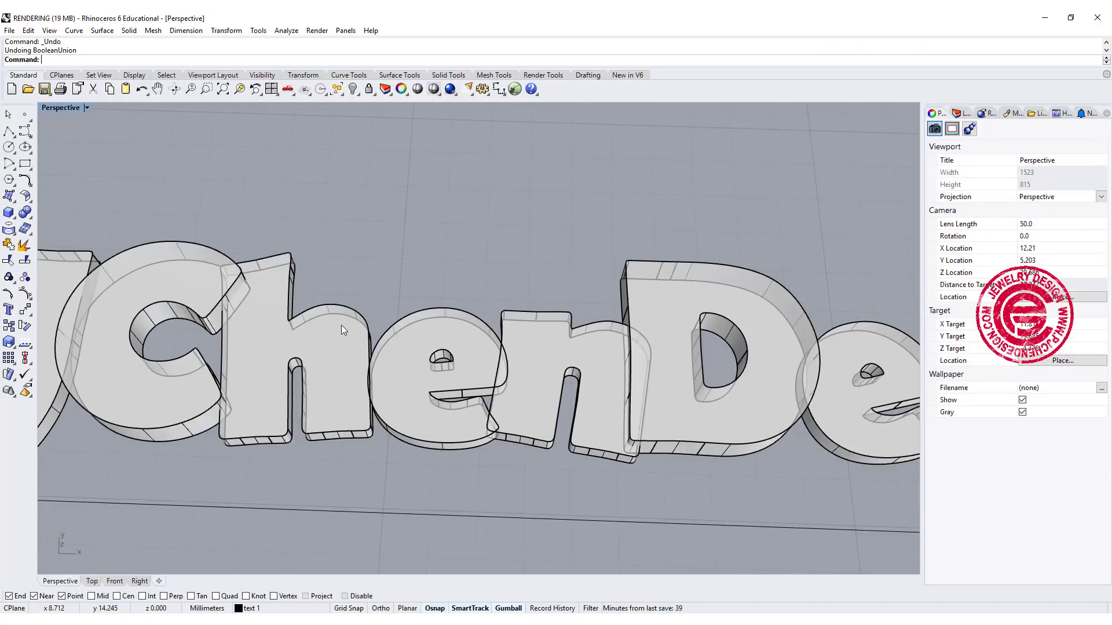
pyautogui.click(341, 324)
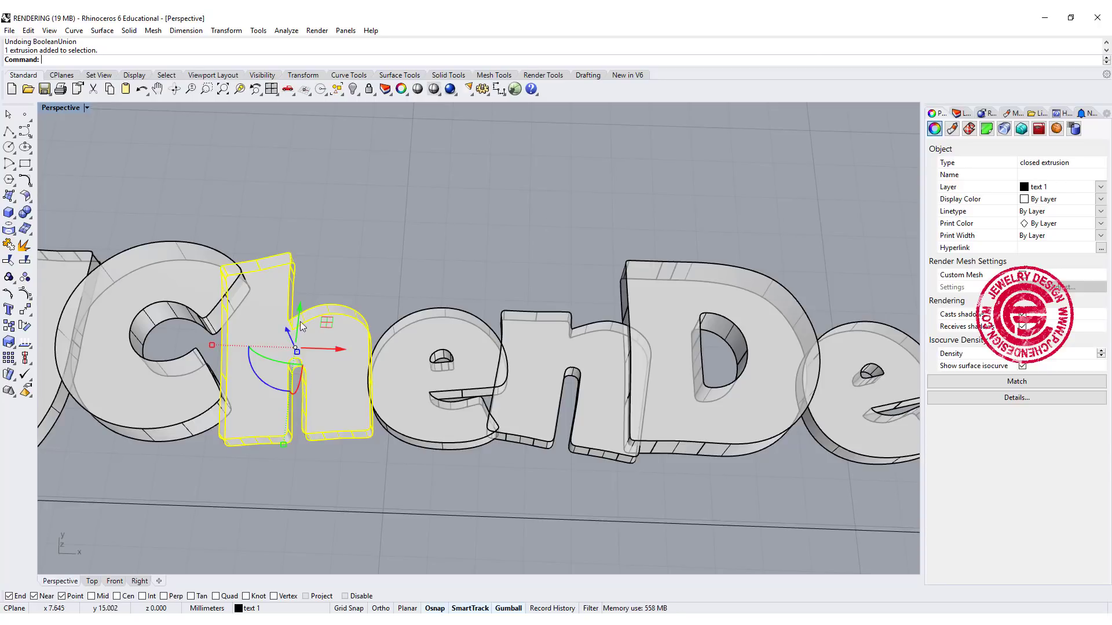
pyautogui.click(25, 247)
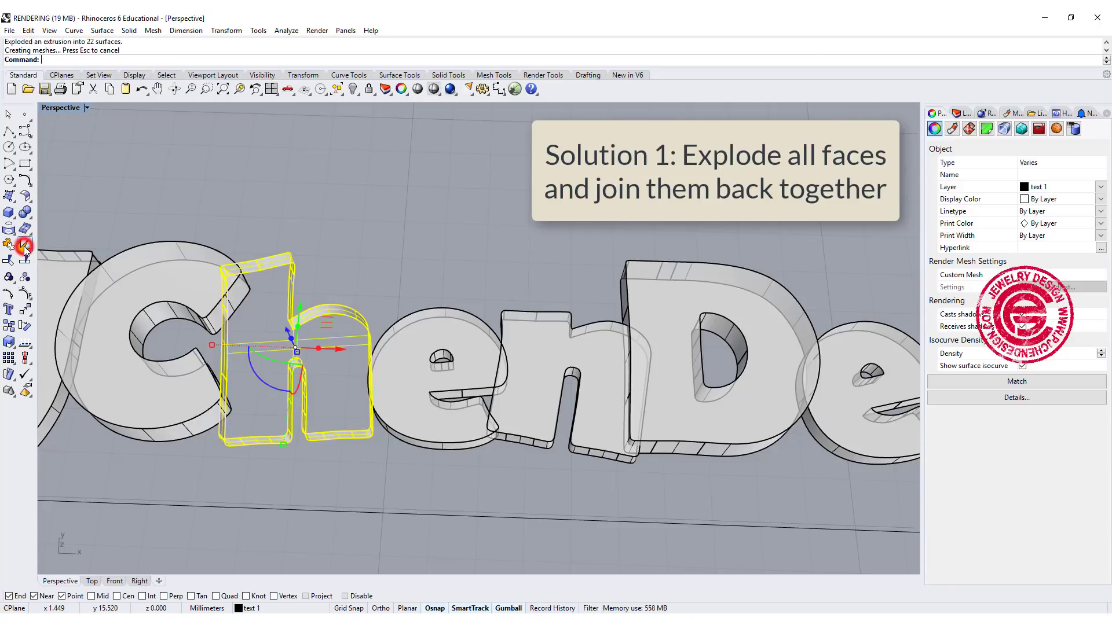
pyautogui.click(258, 210)
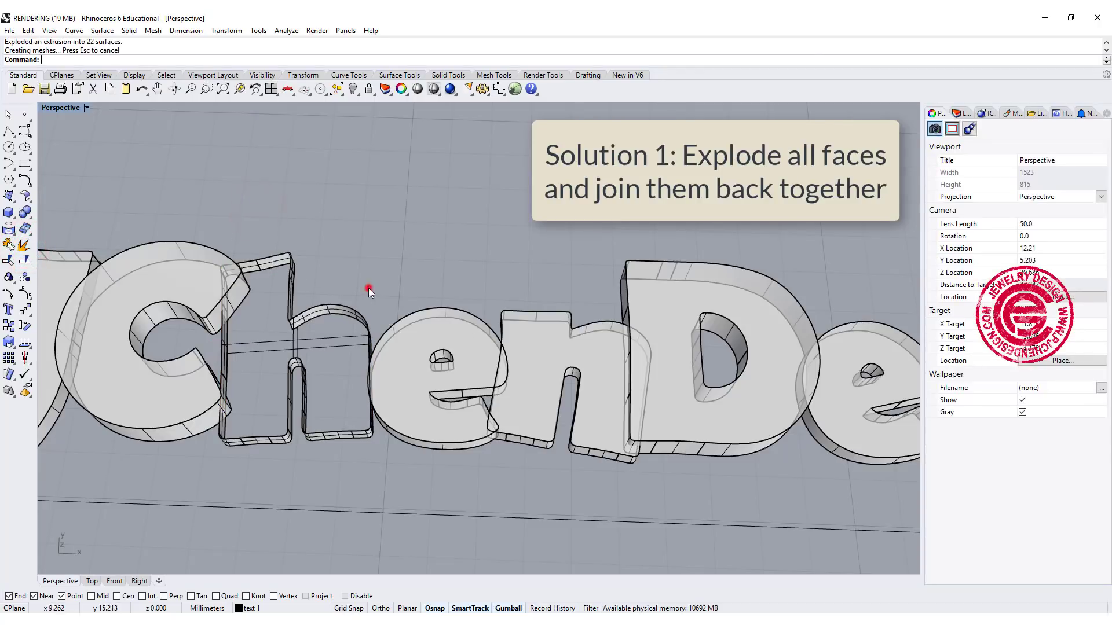
pyautogui.moveTo(368, 288); pyautogui.dragTo(179, 196)
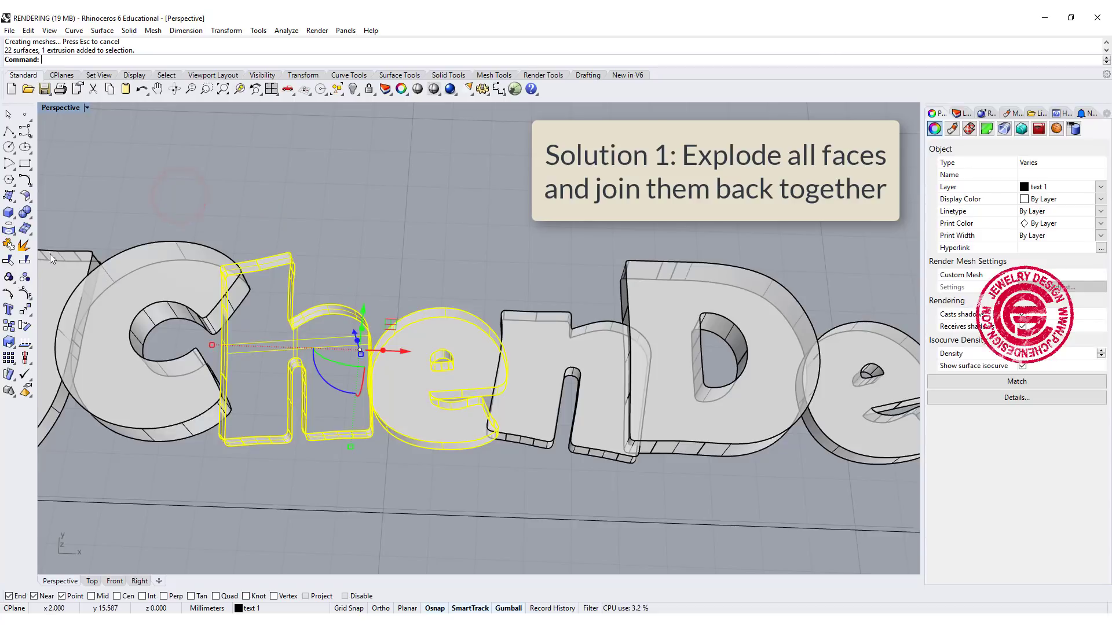
pyautogui.click(391, 254)
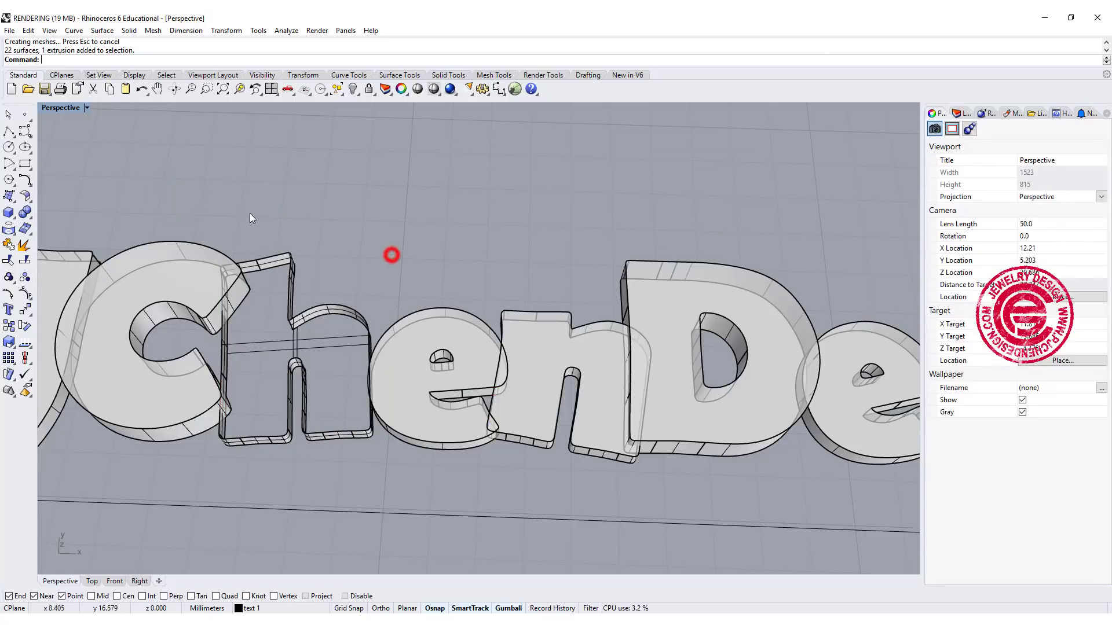
# Delete the two flat trimmed faces that close the front and back of the exploded h
pyautogui.scroll(3, 345, 346)
pyautogui.click(349, 322)
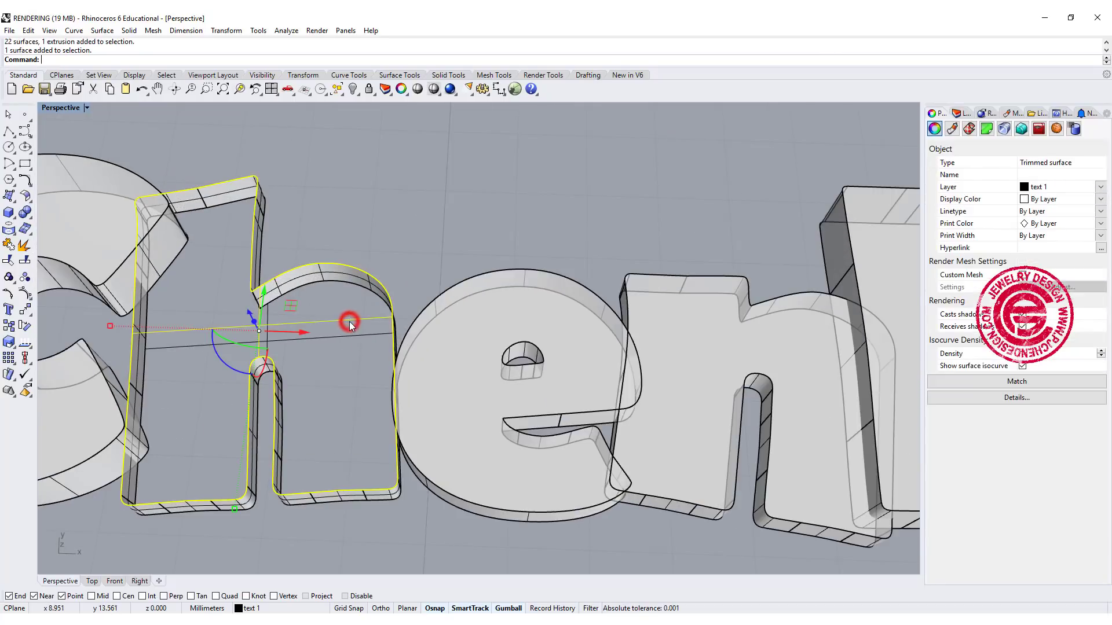
pyautogui.moveTo(295, 306); pyautogui.dragTo(534, 219)
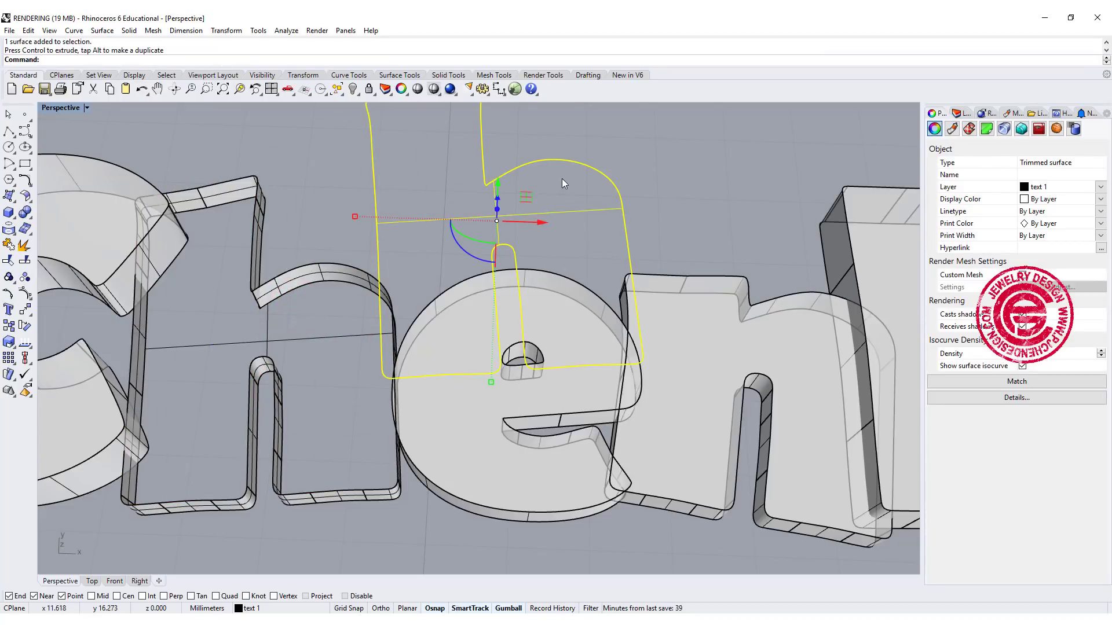
pyautogui.press('Delete')
pyautogui.click(333, 340)
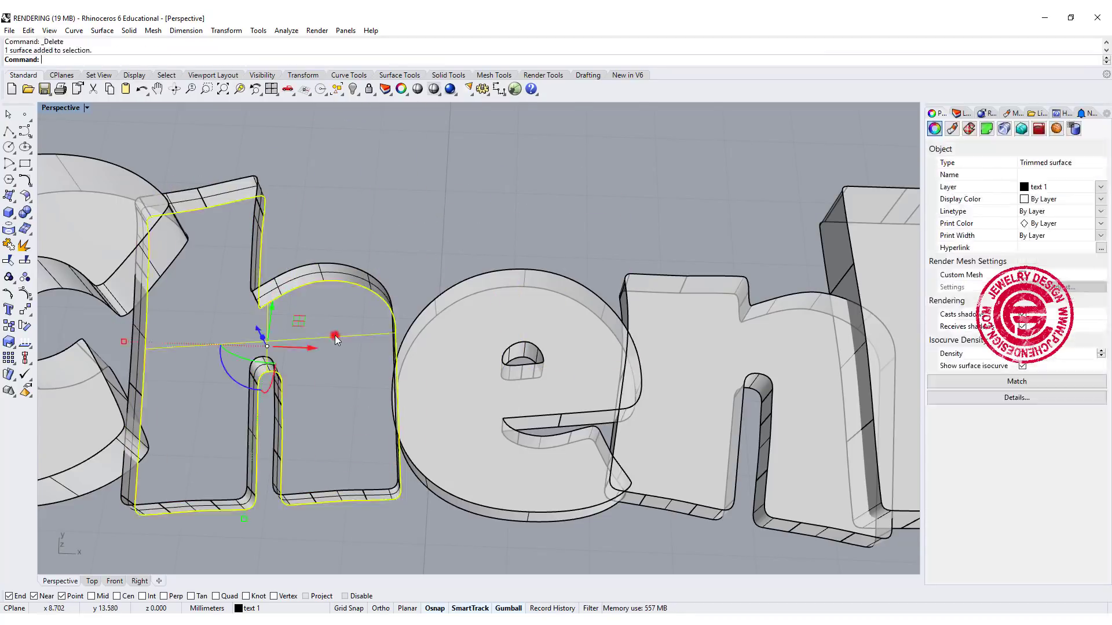
pyautogui.click(334, 329)
pyautogui.click(349, 279)
pyautogui.click(324, 166)
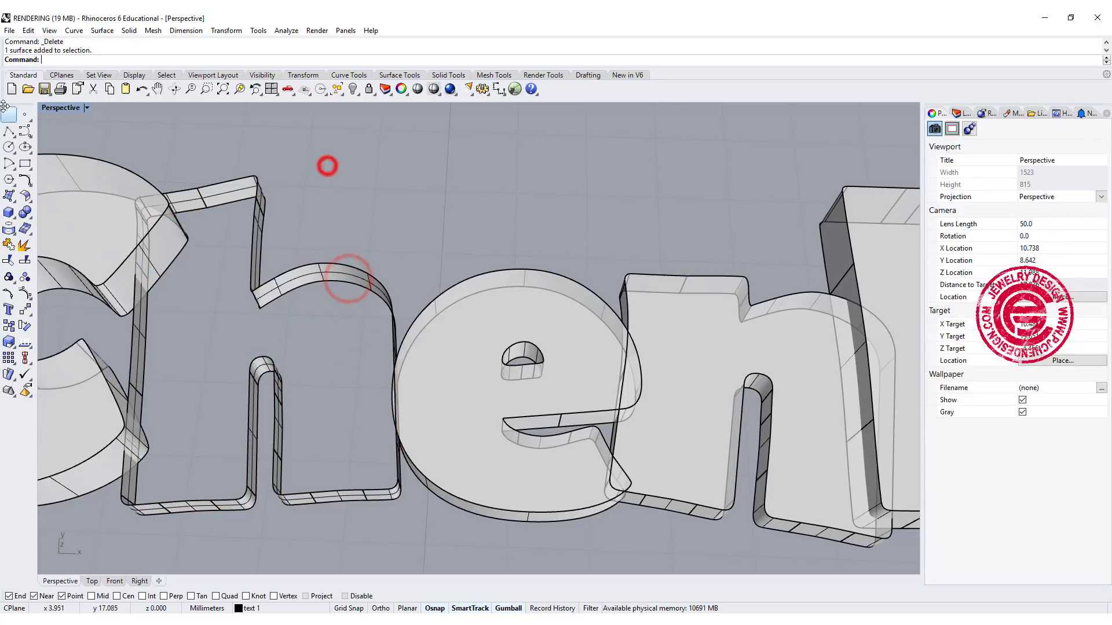
# Join the remaining side walls of the h into one polysurface and cap its planar openings
pyautogui.moveTo(92, 137); pyautogui.dragTo(441, 558)
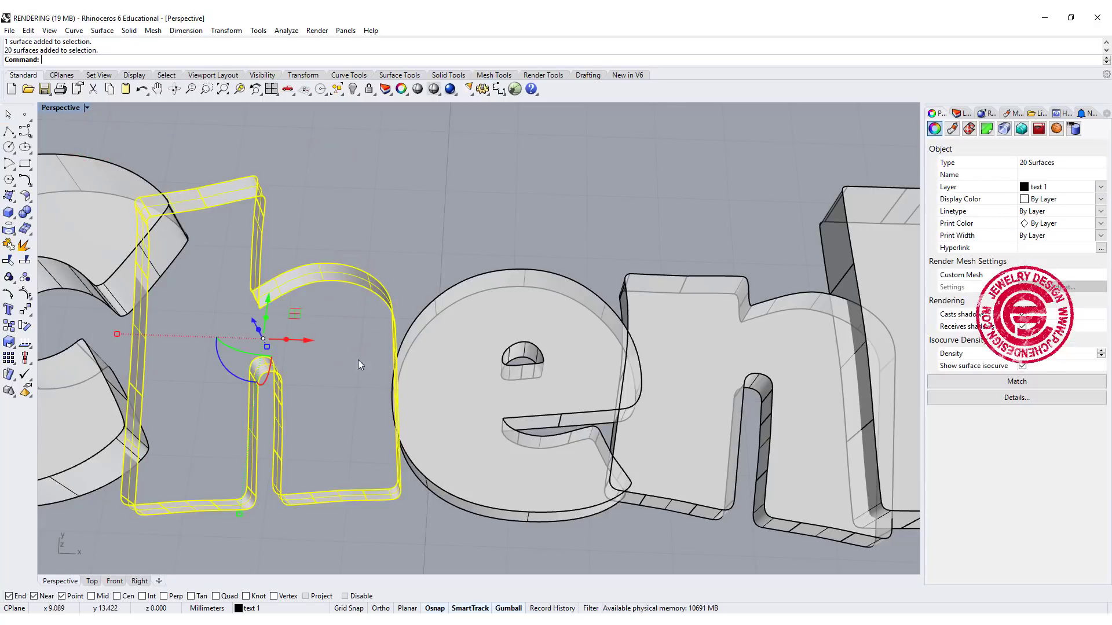
pyautogui.click(8, 246)
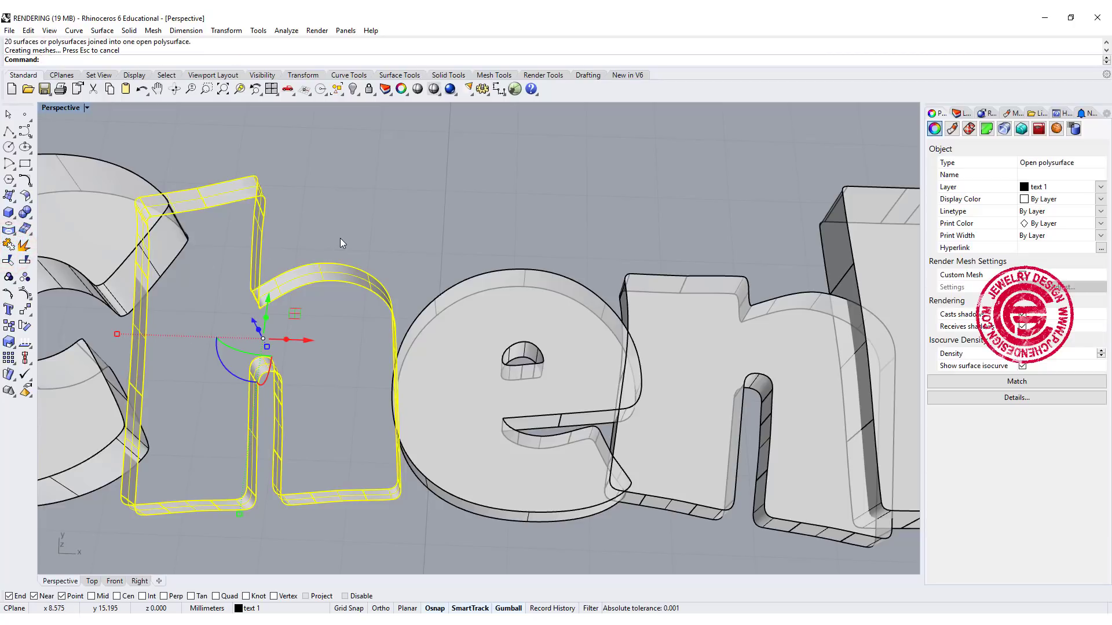
pyautogui.press('Return')
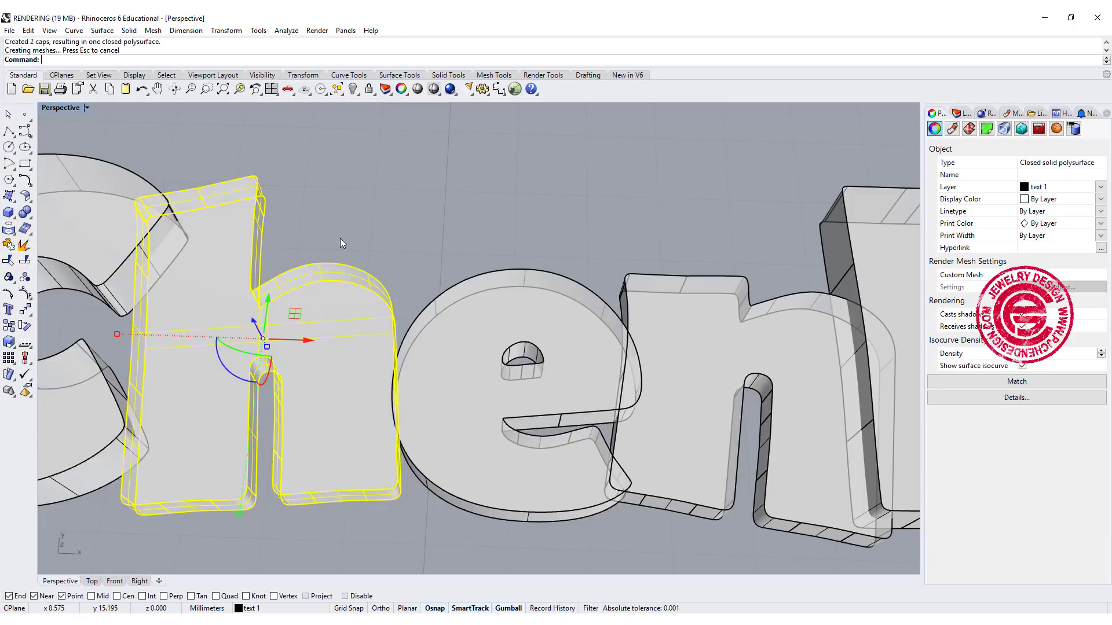
pyautogui.click(365, 208)
pyautogui.click(303, 320)
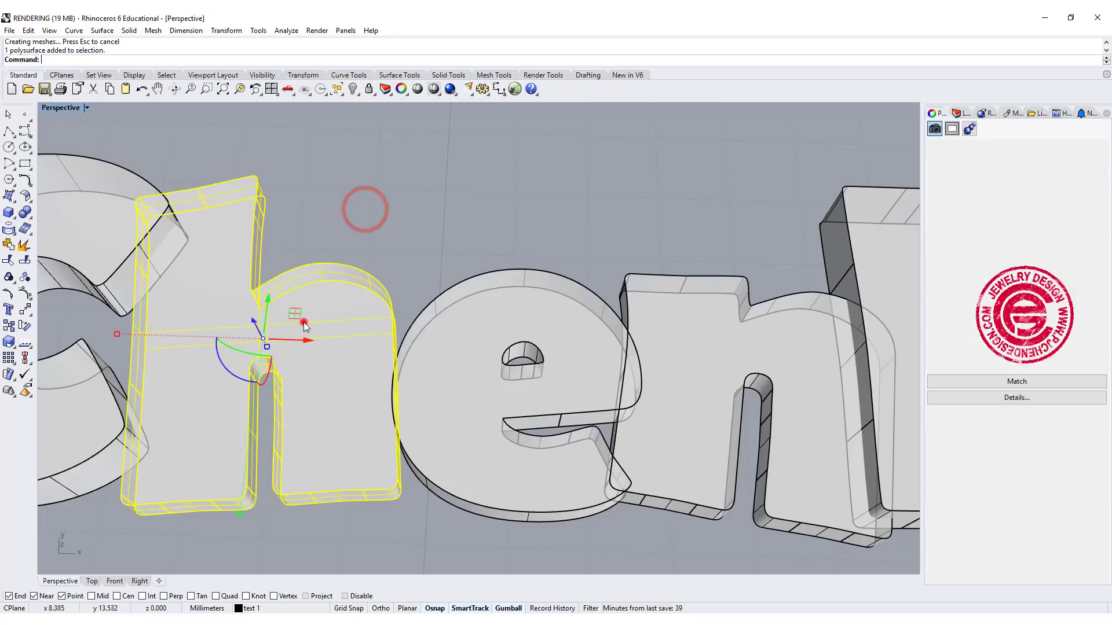
# Try to Boolean-union the rebuilt h with the neighbouring C, and undo the union
pyautogui.scroll(-5, 127, 203)
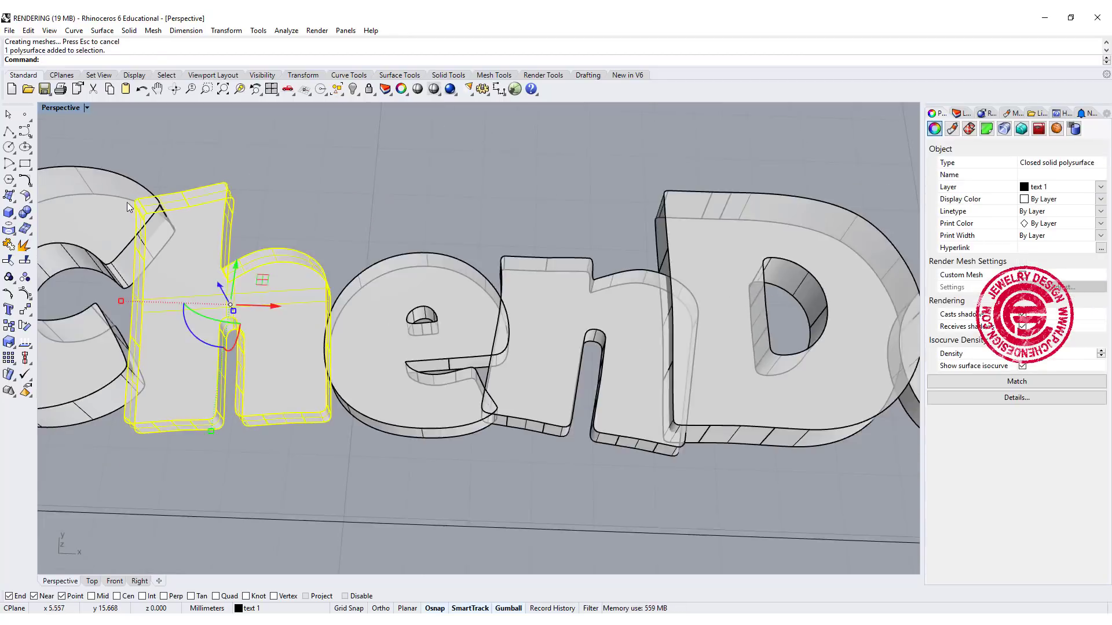
pyautogui.click(111, 207)
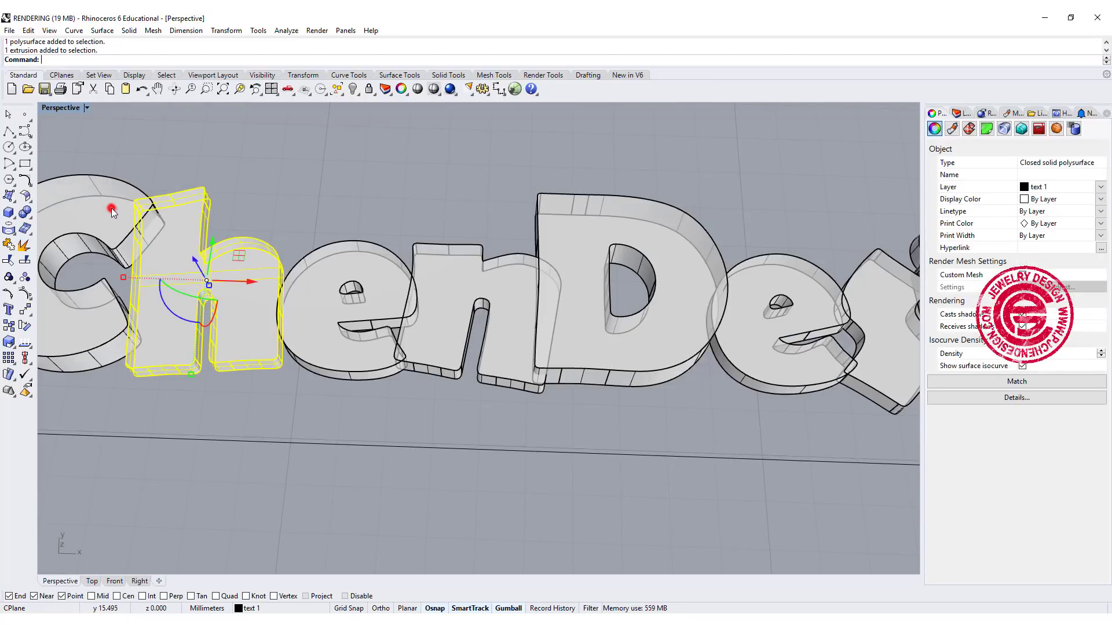
pyautogui.click(25, 212)
pyautogui.click(290, 192)
pyautogui.scroll(5, 280, 210)
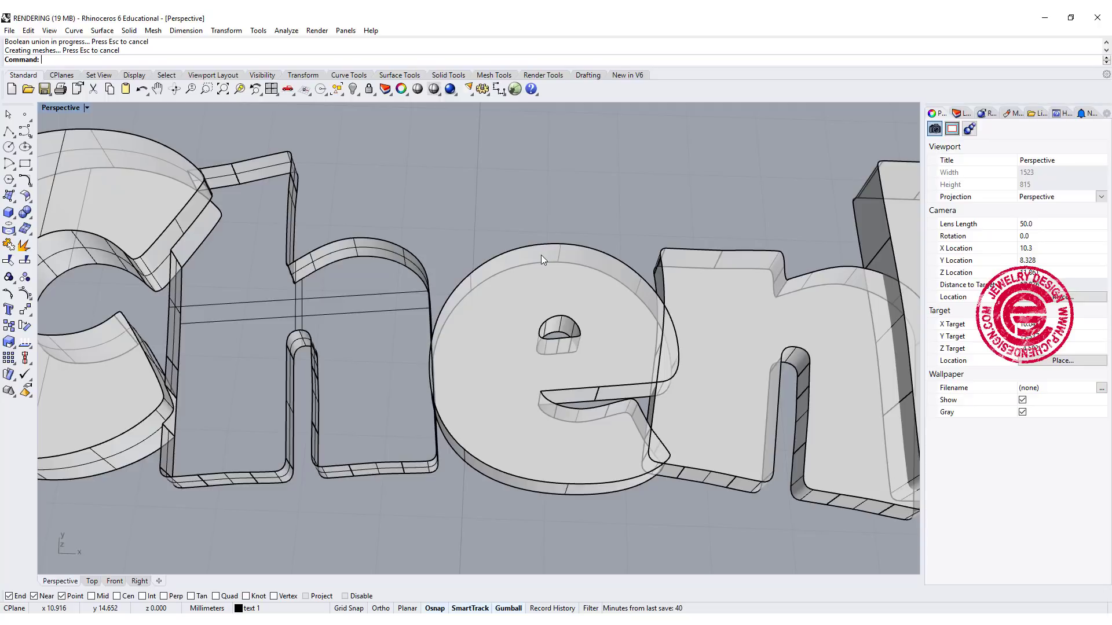
pyautogui.scroll(-5, 483, 252)
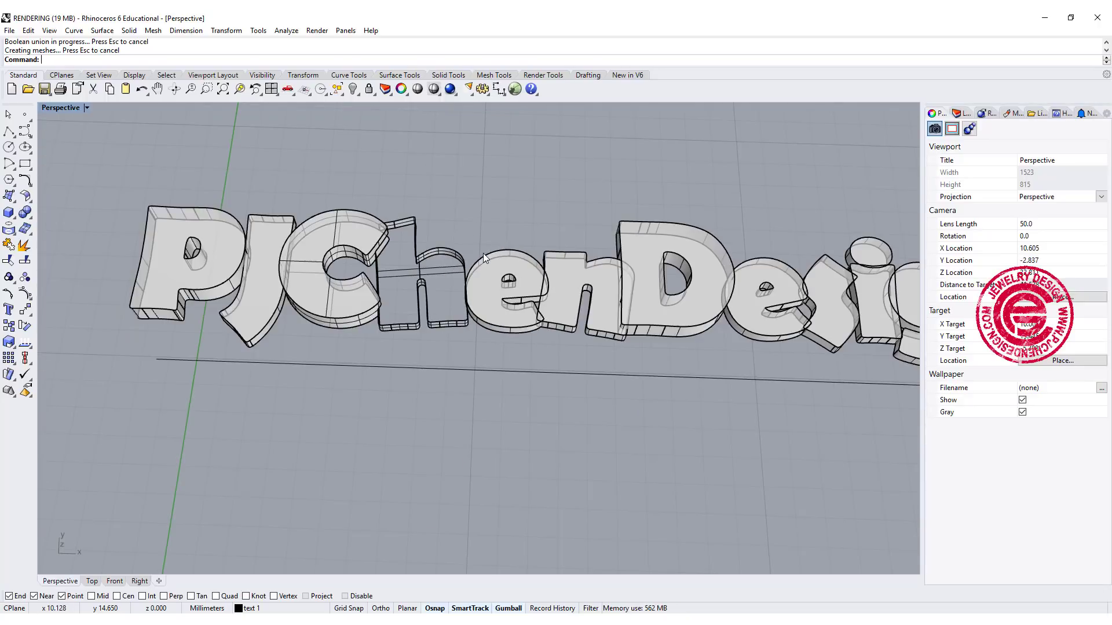
pyautogui.hotkey('ctrl', 'z')
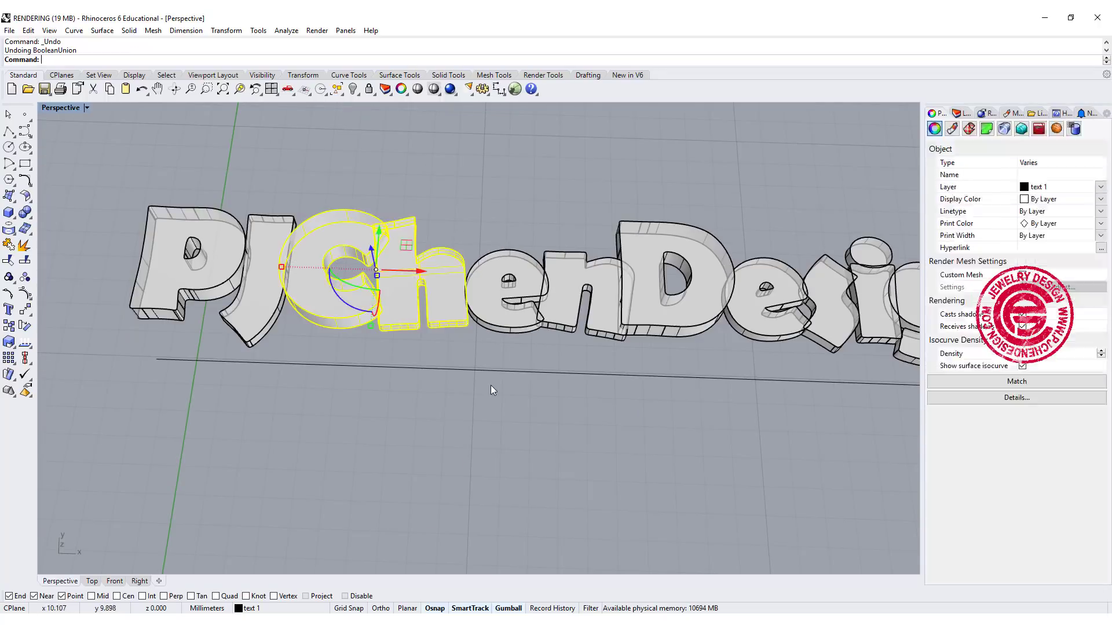
pyautogui.click(507, 382)
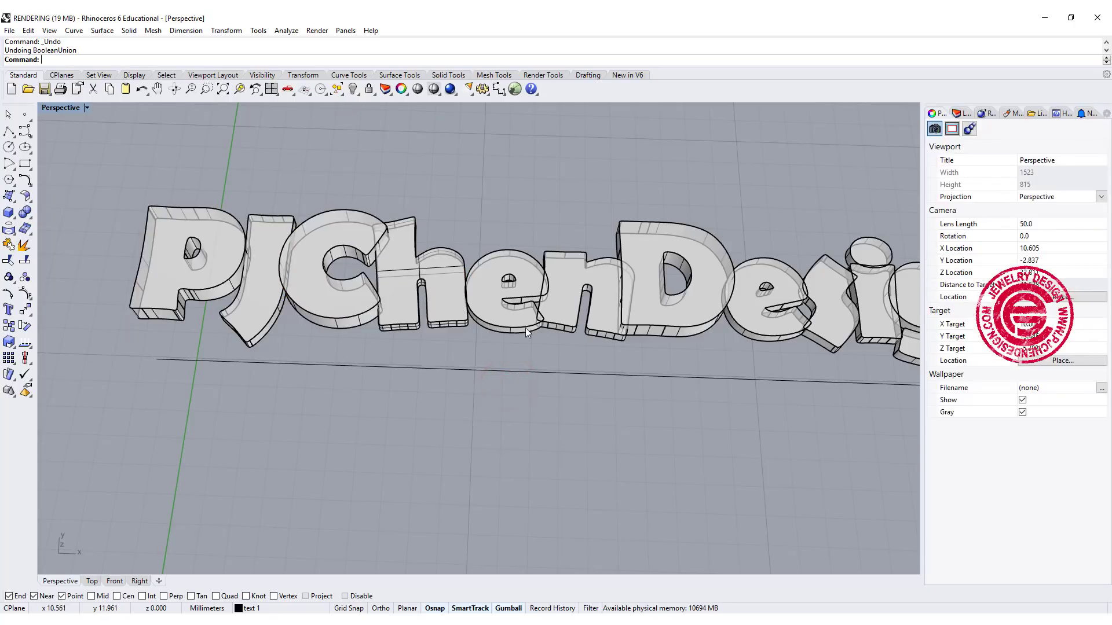
# Move the h and n of "Chen" and the n of "Design" onto a new layer, Layer 01
pyautogui.moveTo(525, 327); pyautogui.dragTo(385, 318, button='right')
pyautogui.moveTo(527, 336); pyautogui.dragTo(442, 311, button='right')
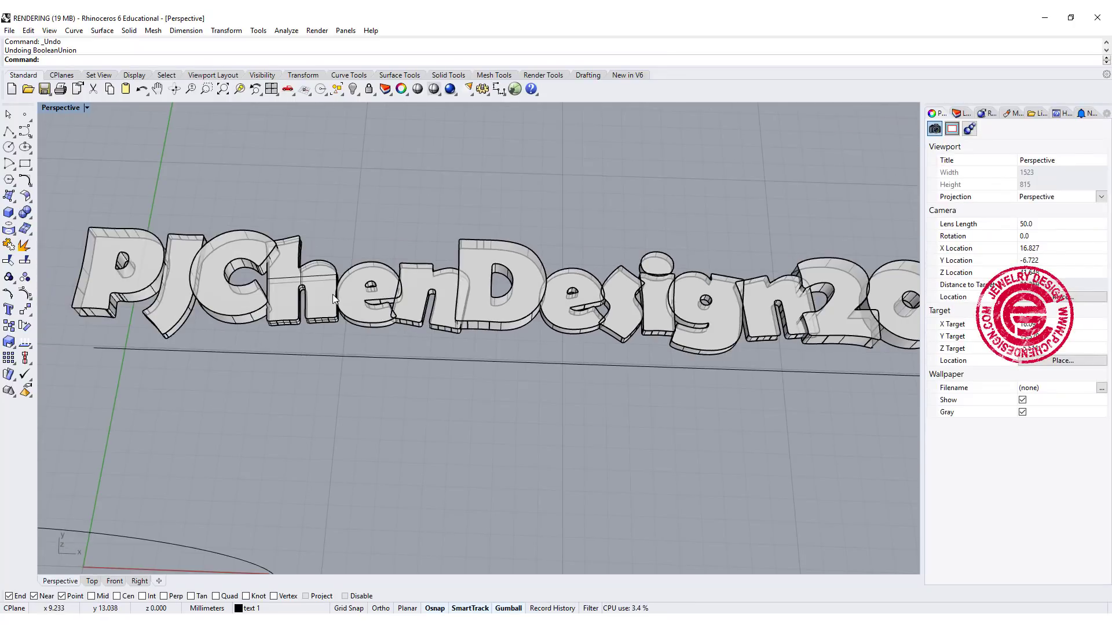
pyautogui.click(326, 293)
pyautogui.keyDown('shift'); pyautogui.click(430, 288); pyautogui.keyUp('shift')
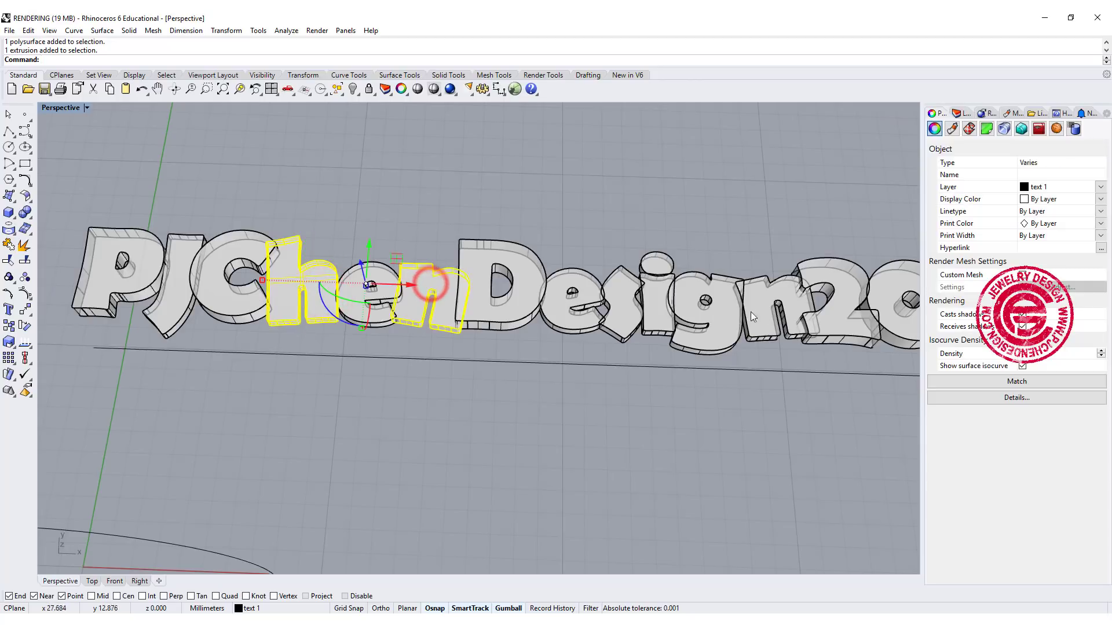
pyautogui.keyDown('shift'); pyautogui.click(774, 295); pyautogui.keyUp('shift')
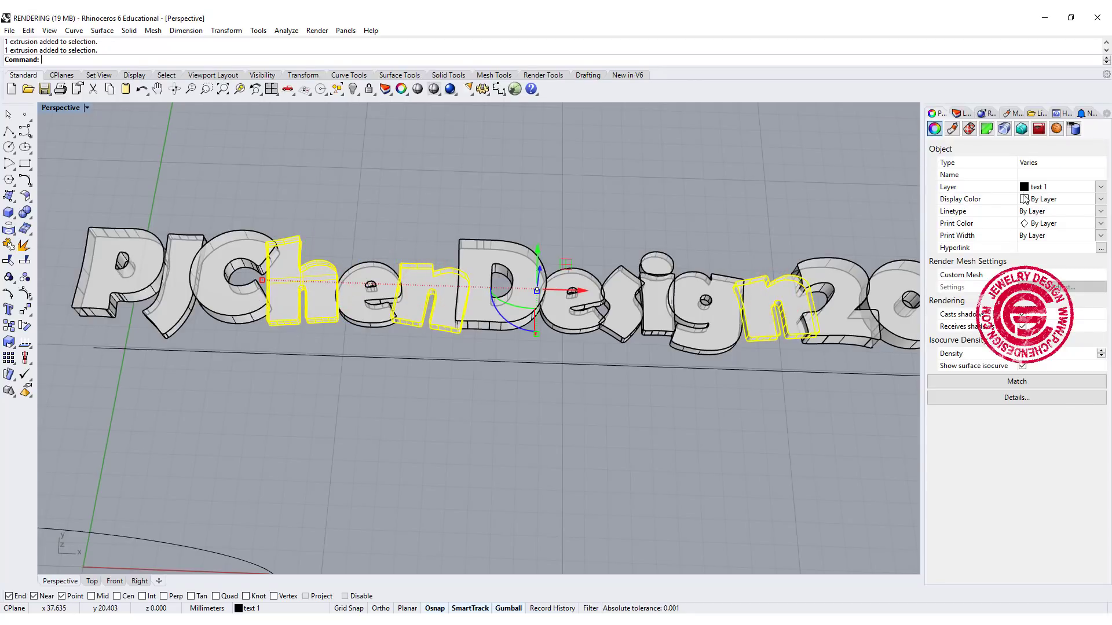
pyautogui.click(957, 114)
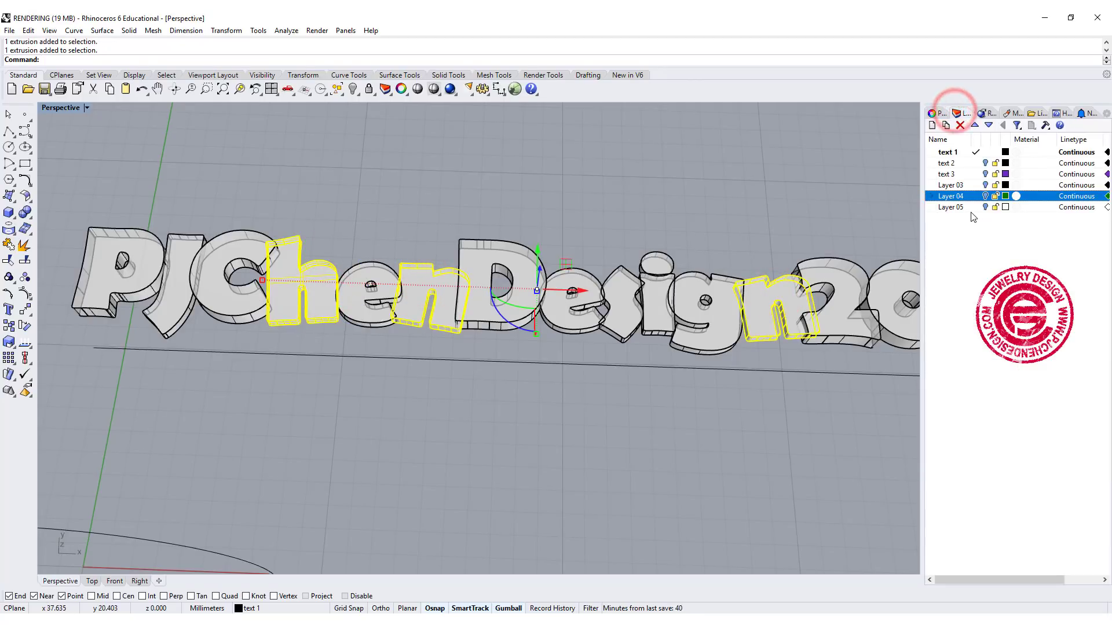
pyautogui.click(932, 126)
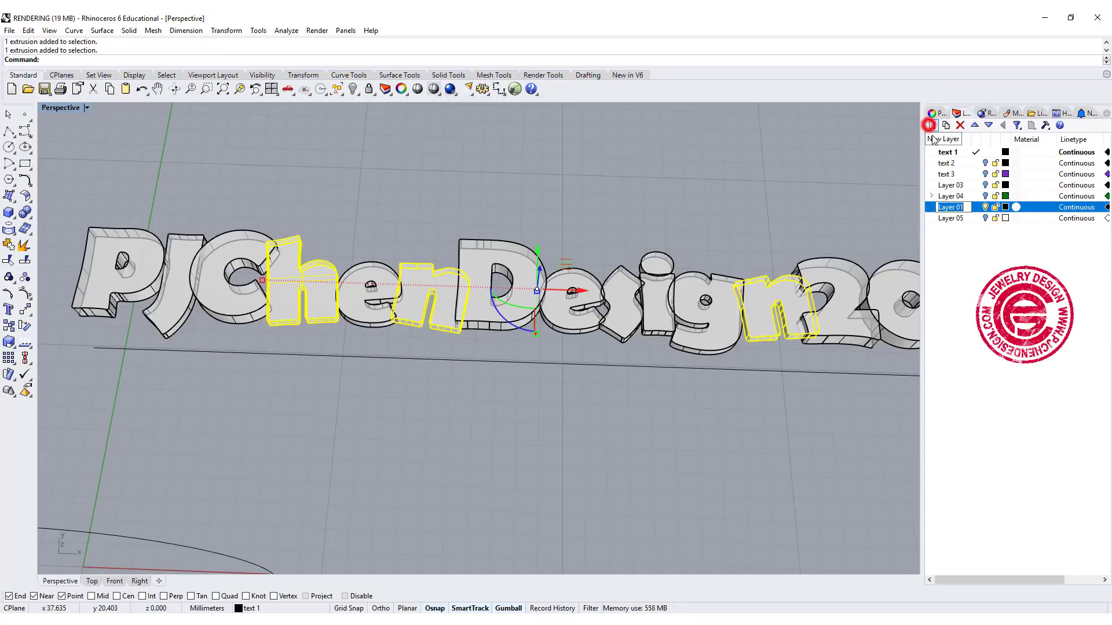
pyautogui.rightClick(976, 208)
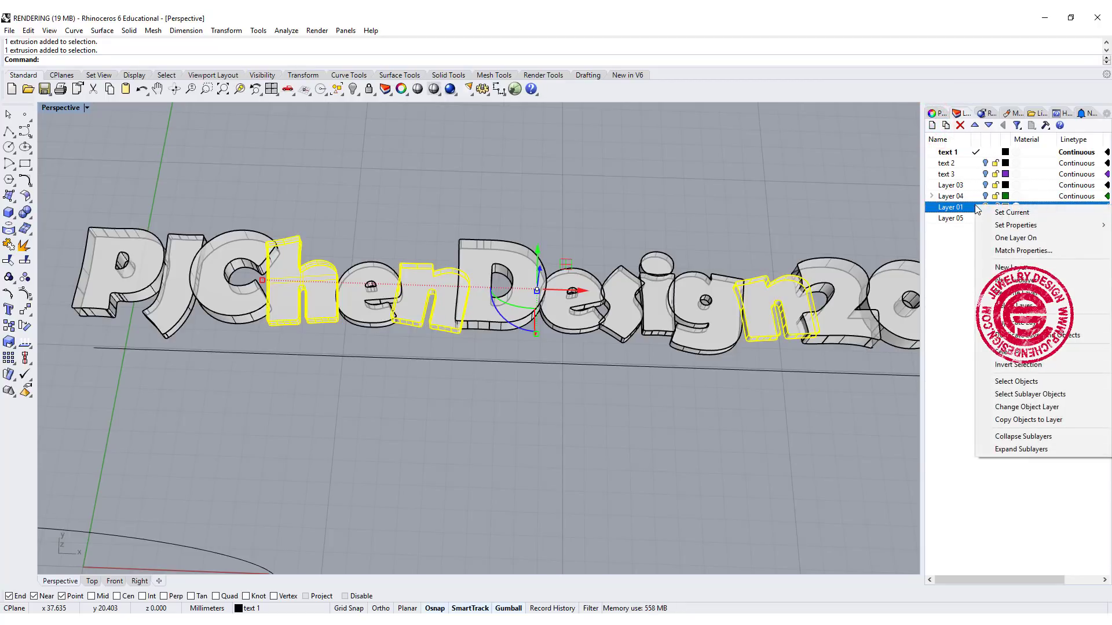
pyautogui.click(1047, 411)
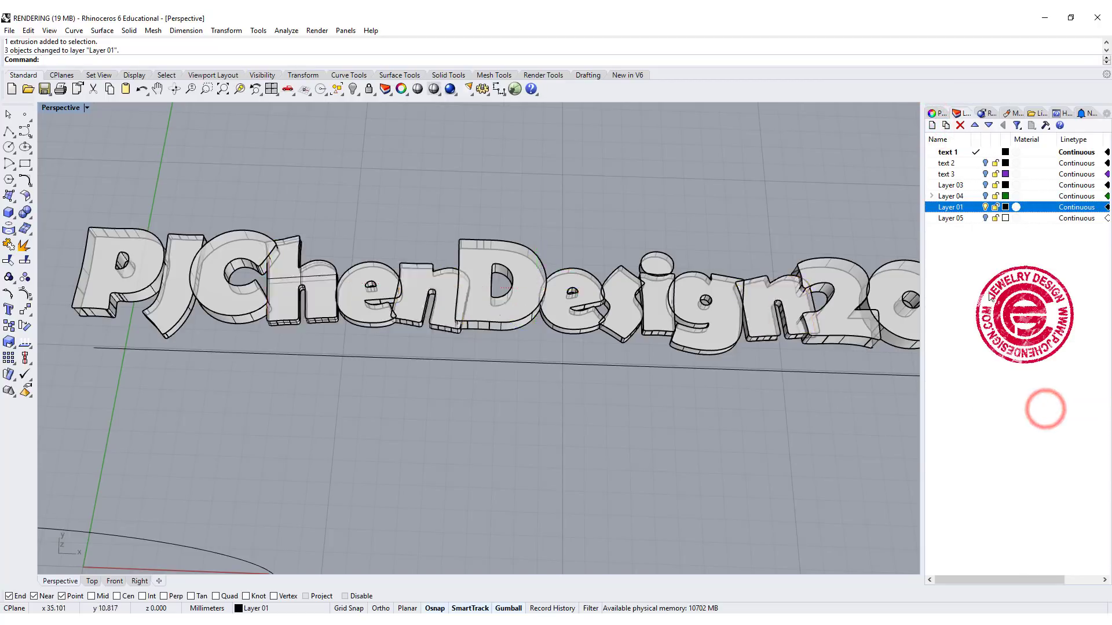
# Make Layer 01 current with the text 1 layer hidden, and return to the four-viewport layout
pyautogui.click(976, 208)
pyautogui.click(985, 151)
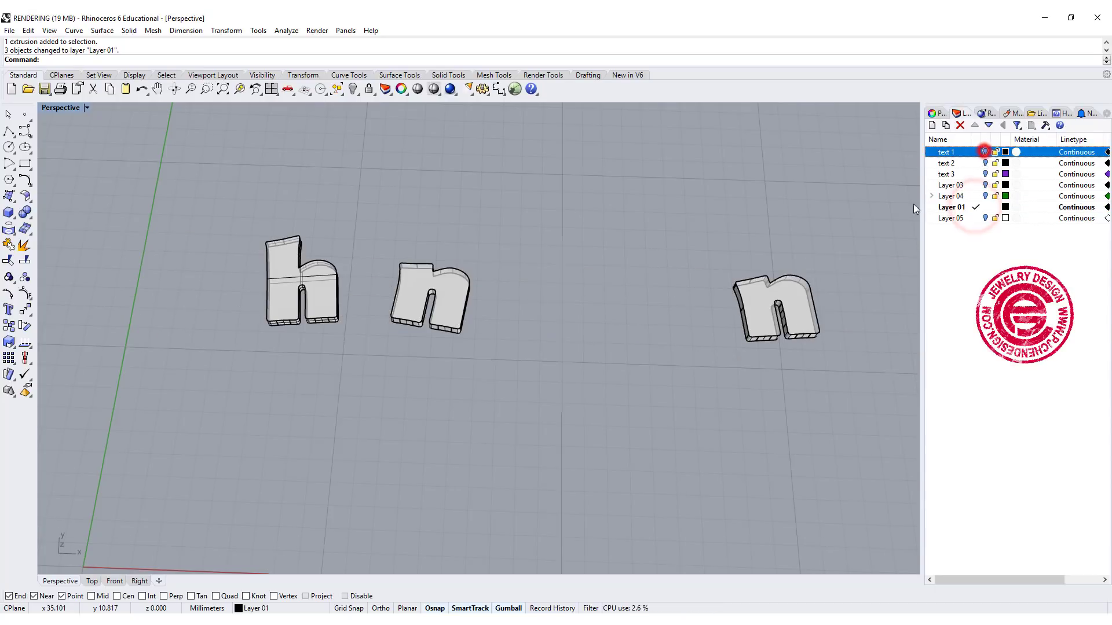
pyautogui.moveTo(617, 358); pyautogui.dragTo(655, 305, button='right')
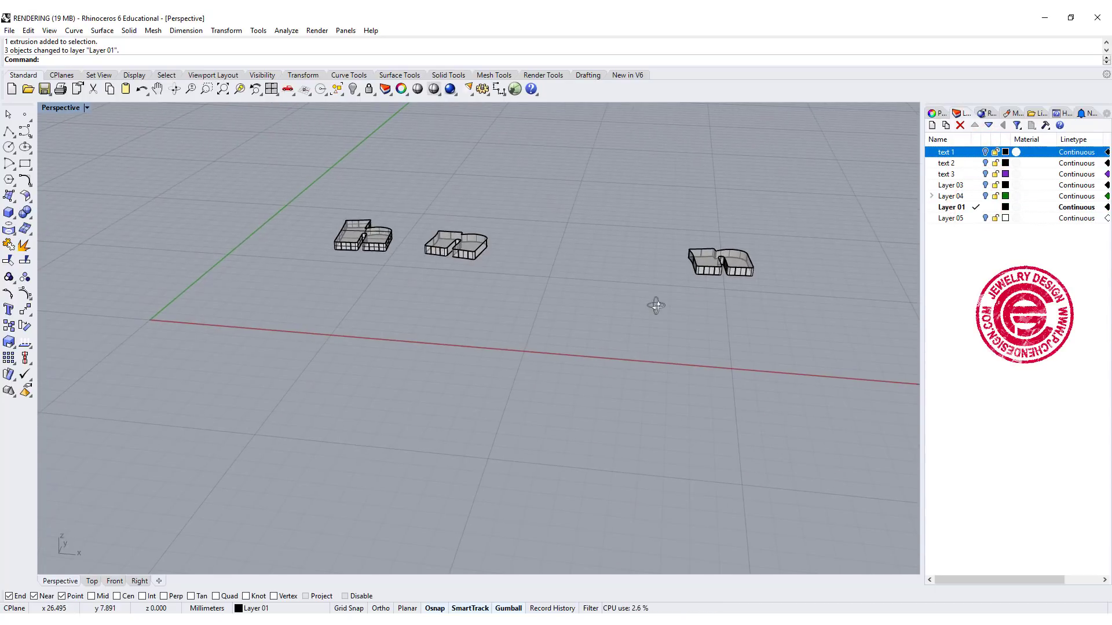
pyautogui.doubleClick(62, 108)
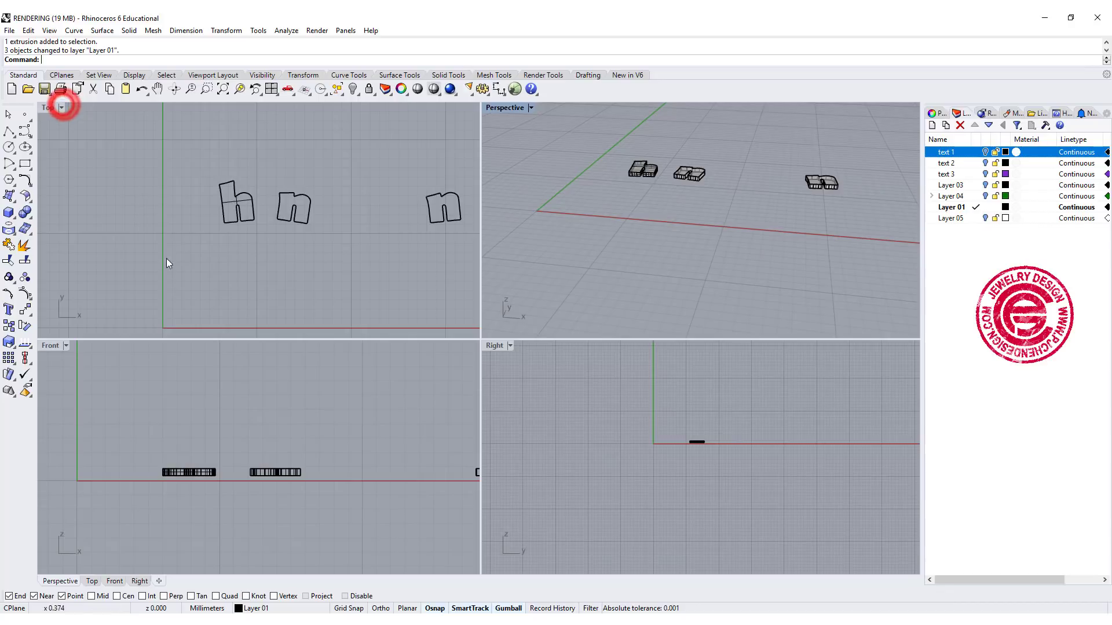
# Duplicate the bottom edges of the h and both n letters and join them into closed outline curves
pyautogui.click(329, 421)
pyautogui.doubleClick(56, 347)
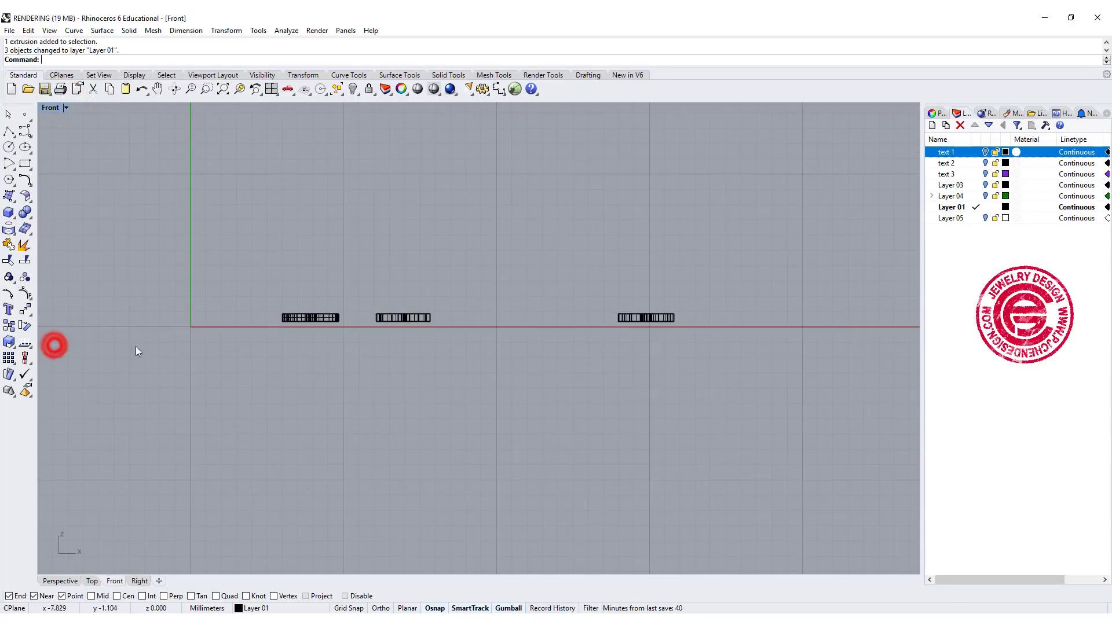
pyautogui.scroll(2, 529, 324)
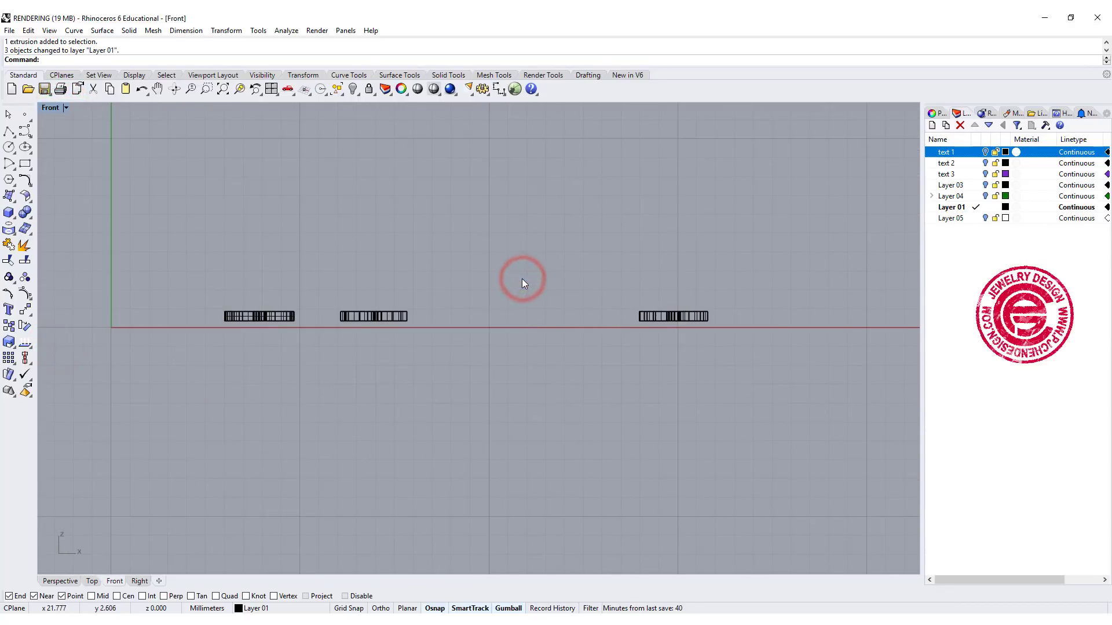
pyautogui.write('DupEdge')
pyautogui.press('Return')
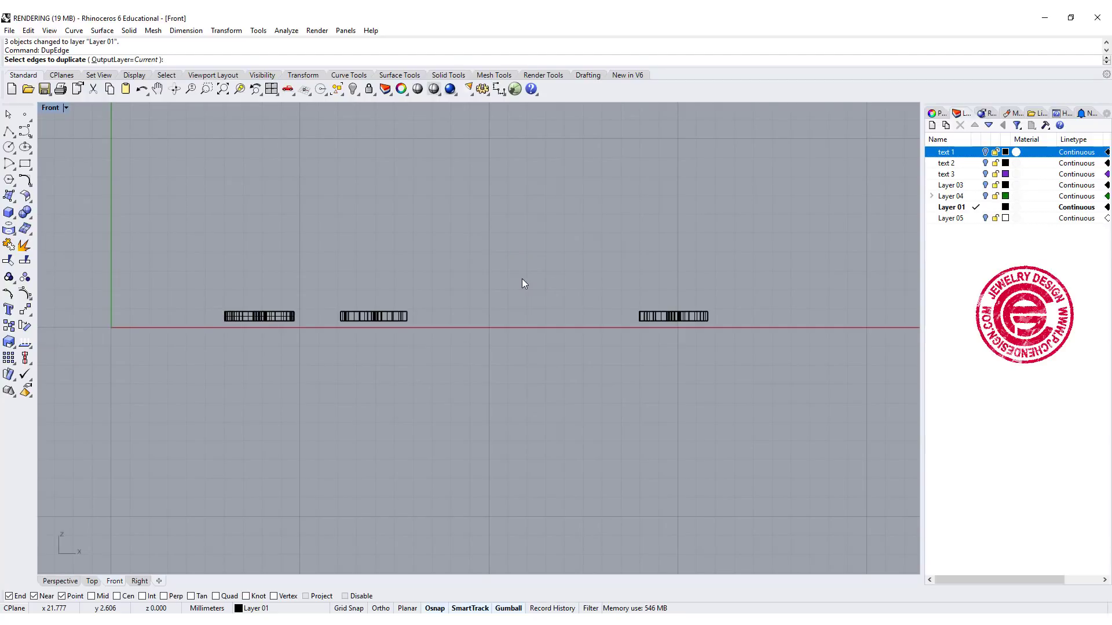
pyautogui.moveTo(203, 318); pyautogui.dragTo(787, 387)
pyautogui.press('Return')
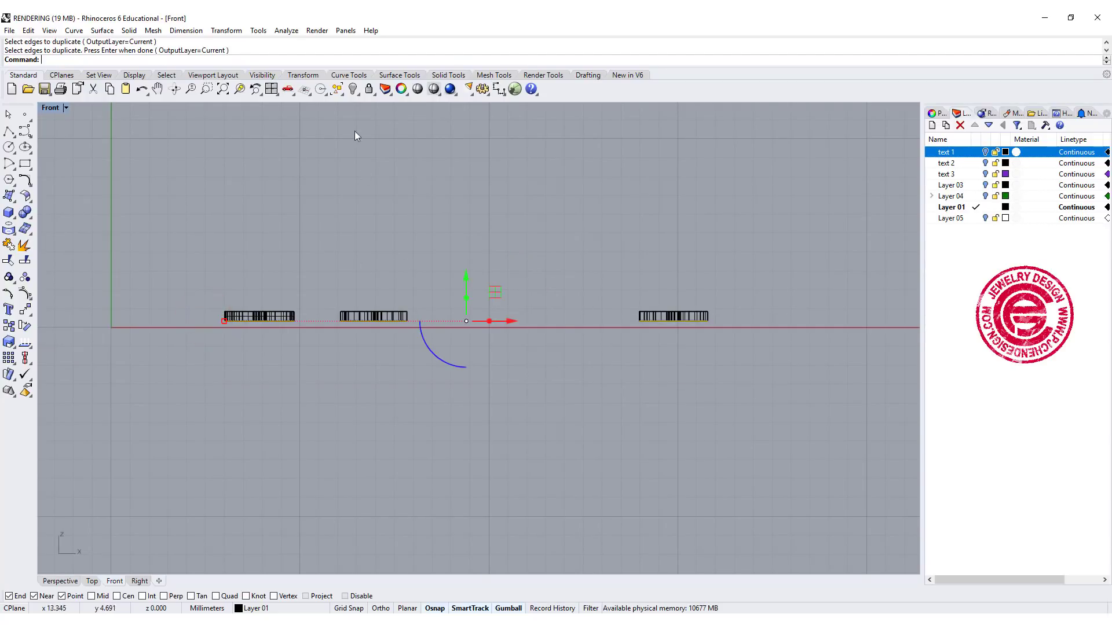
pyautogui.doubleClick(50, 109)
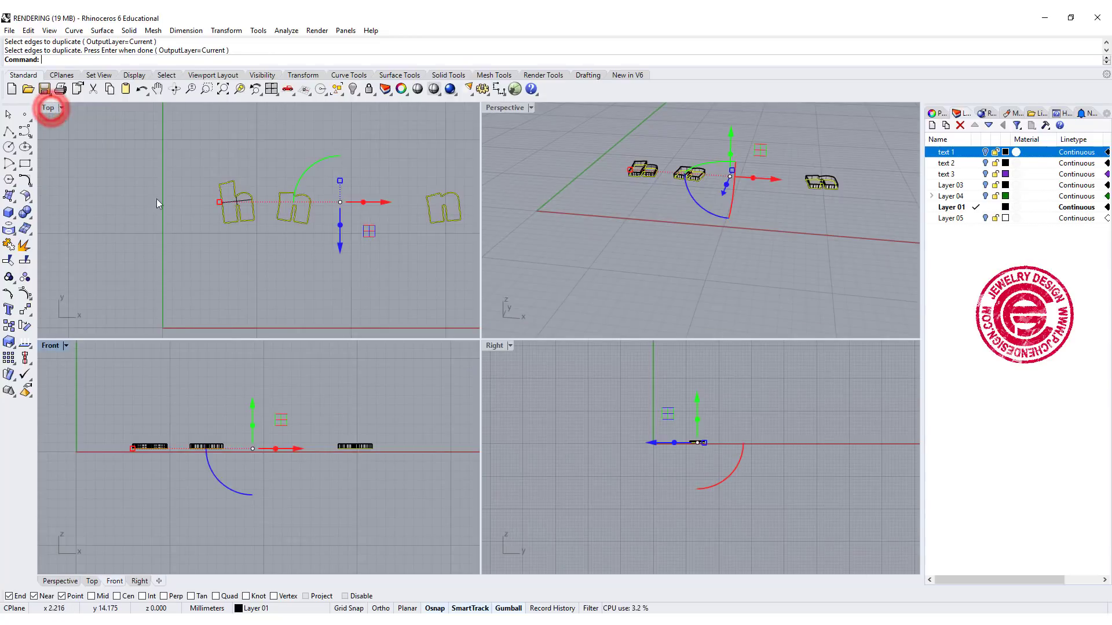
pyautogui.click(10, 247)
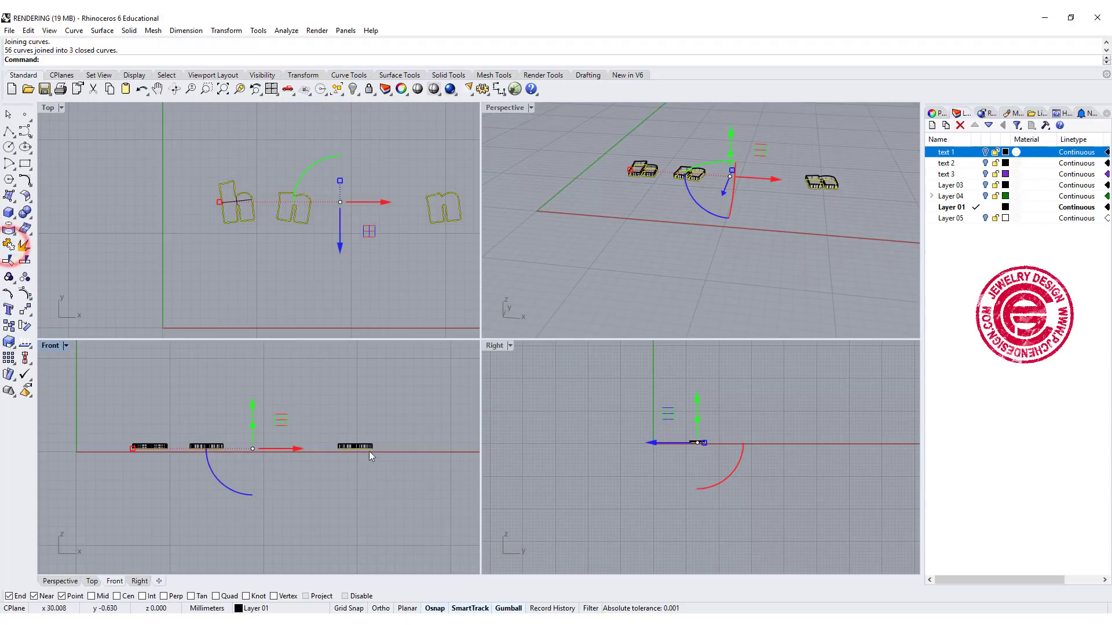
# Delete the three original h and n solids, keeping only their joined outline curves
pyautogui.click(401, 443)
pyautogui.moveTo(128, 400); pyautogui.dragTo(392, 456)
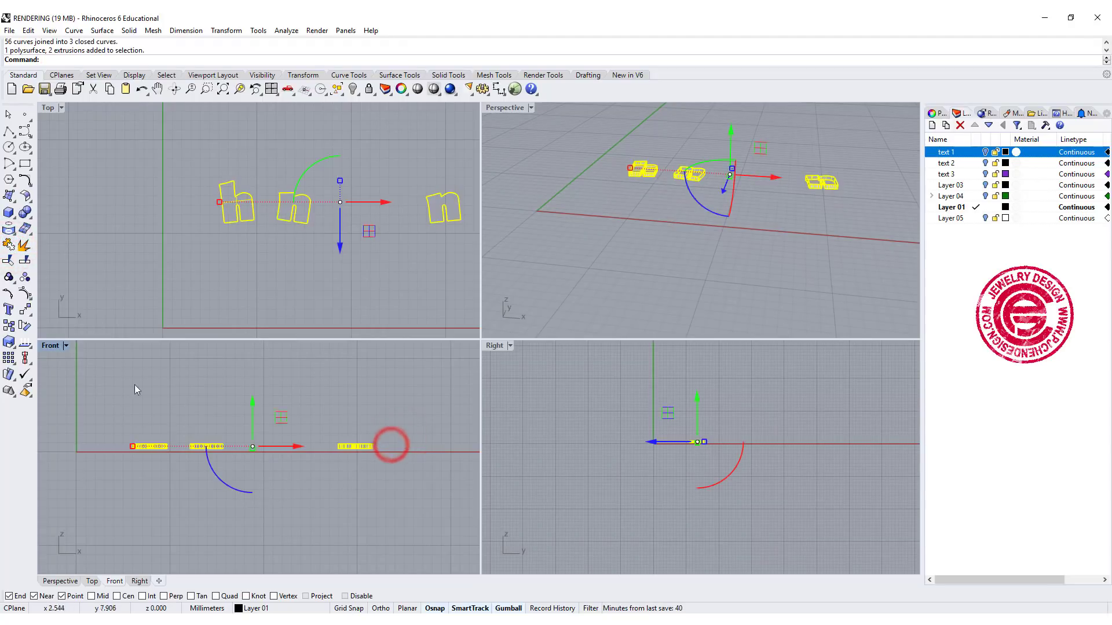
pyautogui.press('Delete')
pyautogui.moveTo(726, 161); pyautogui.dragTo(728, 209, button='right')
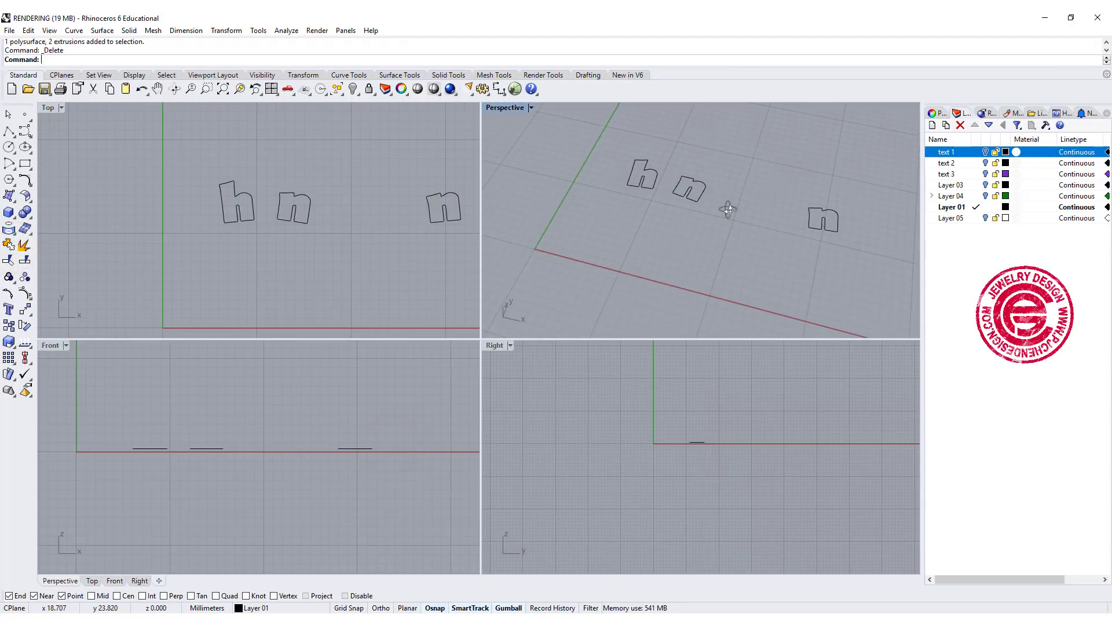
pyautogui.scroll(3, 570, 133)
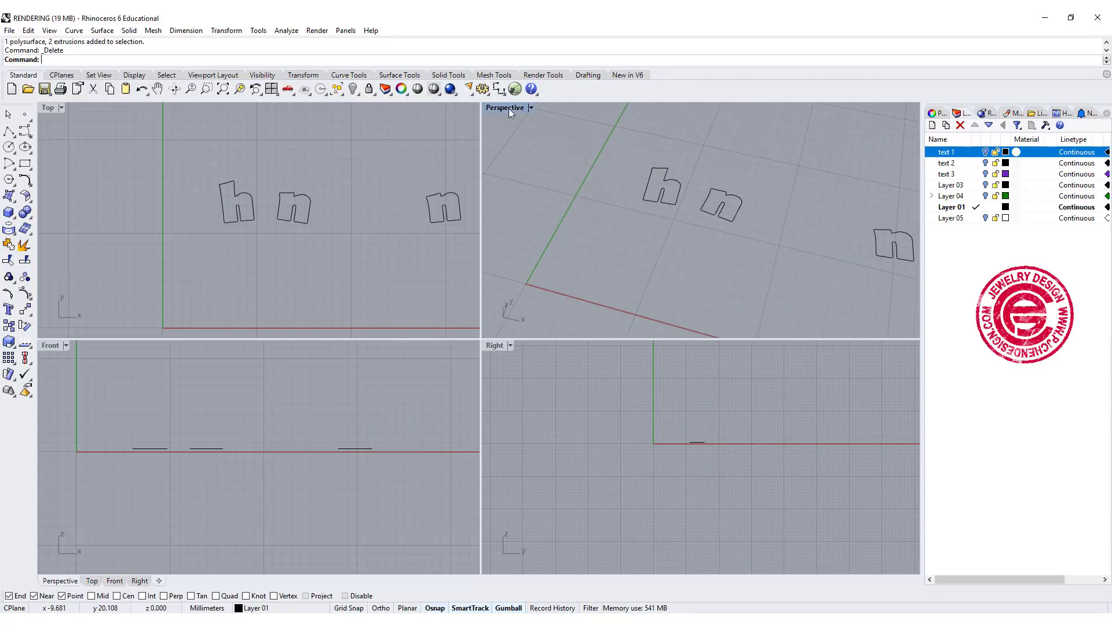
# Rebuild the h outline with 60 points and degree 3, deleting the input curve
pyautogui.doubleClick(48, 108)
pyautogui.scroll(5, 451, 318)
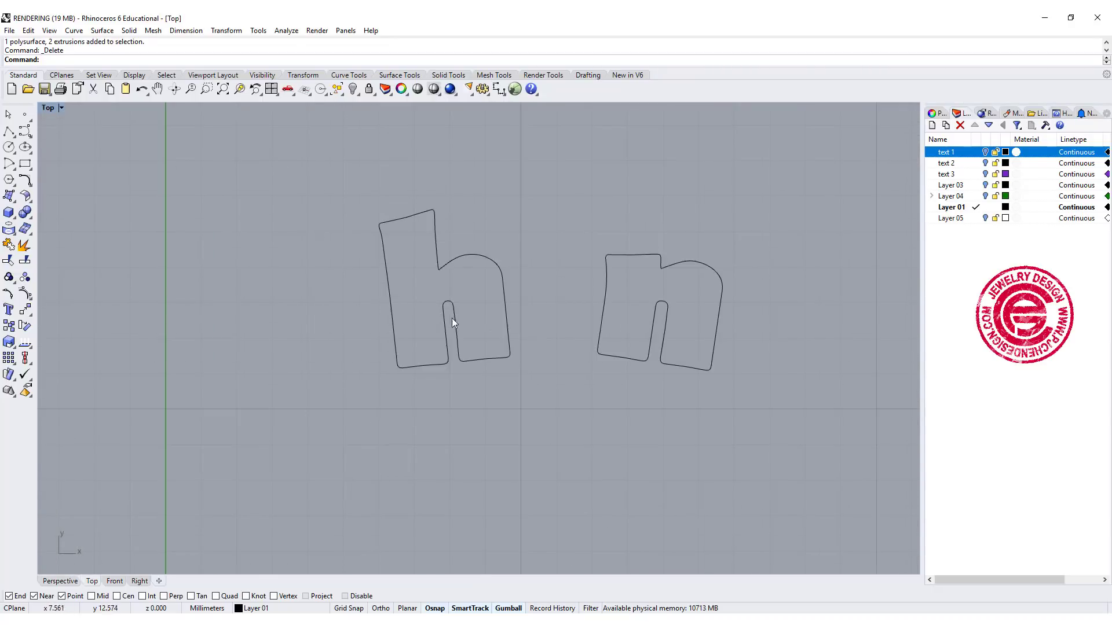
pyautogui.moveTo(479, 268); pyautogui.dragTo(369, 237, button='right')
pyautogui.click(368, 237)
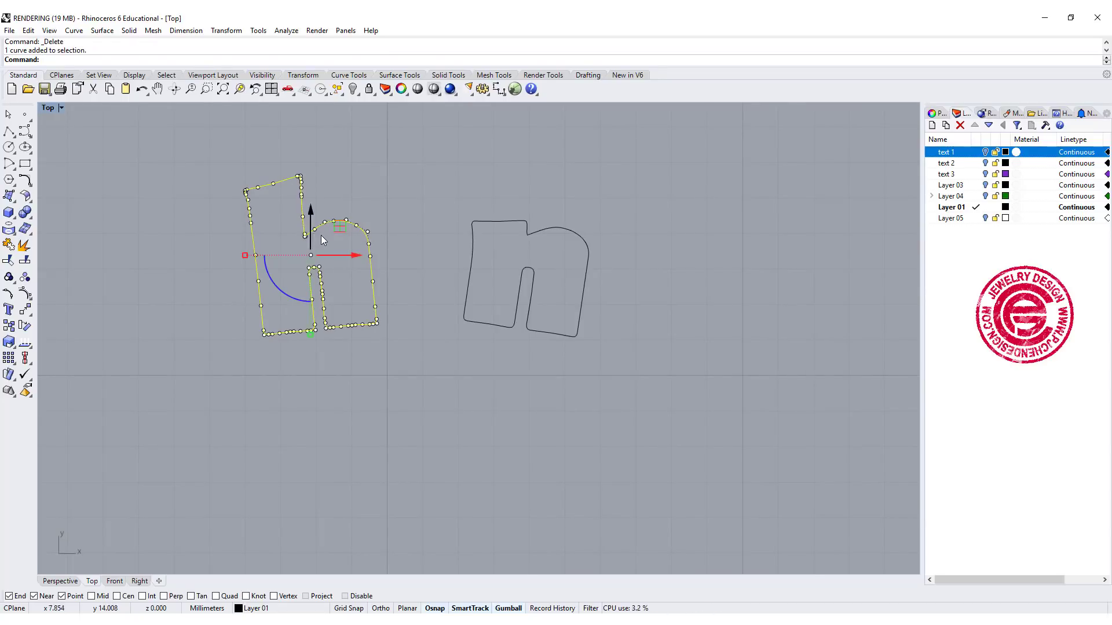
pyautogui.scroll(2, 311, 228)
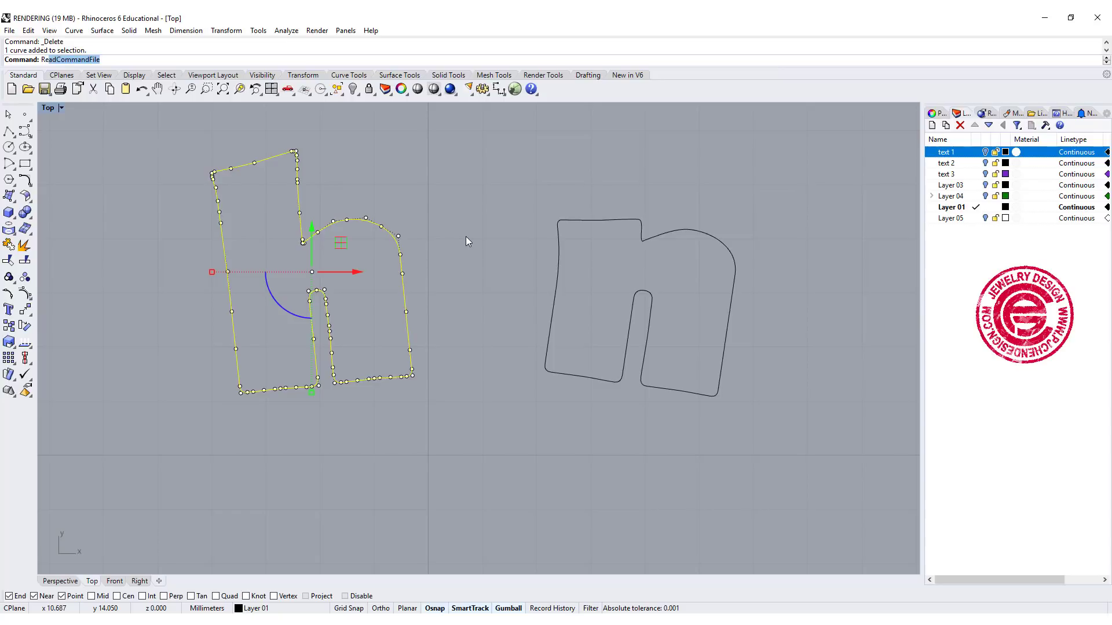
pyautogui.press('Return')
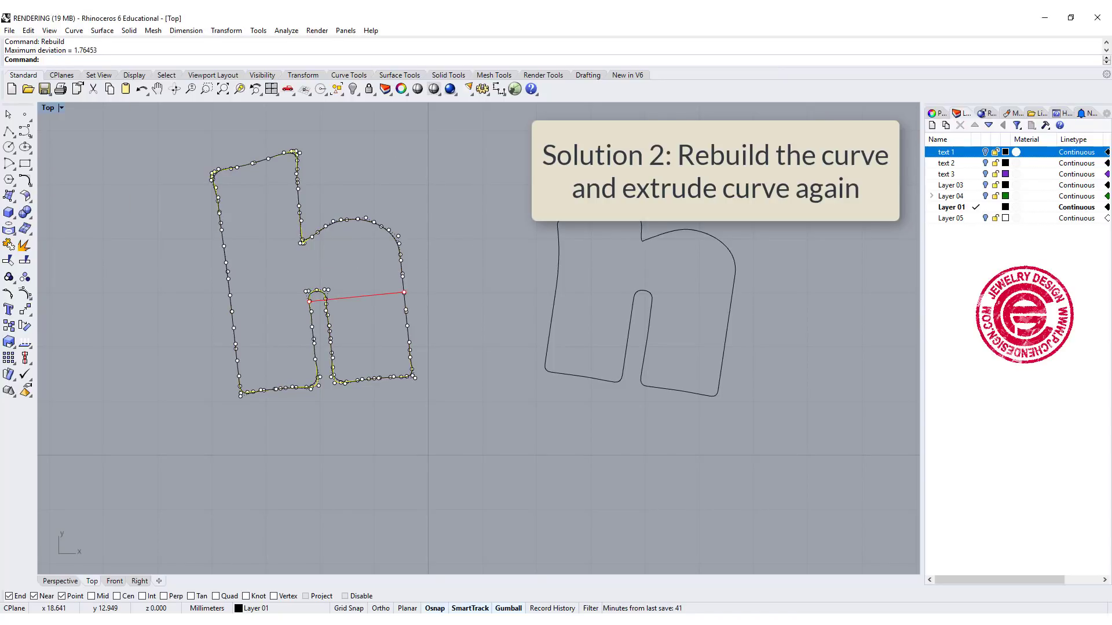
pyautogui.press('Return')
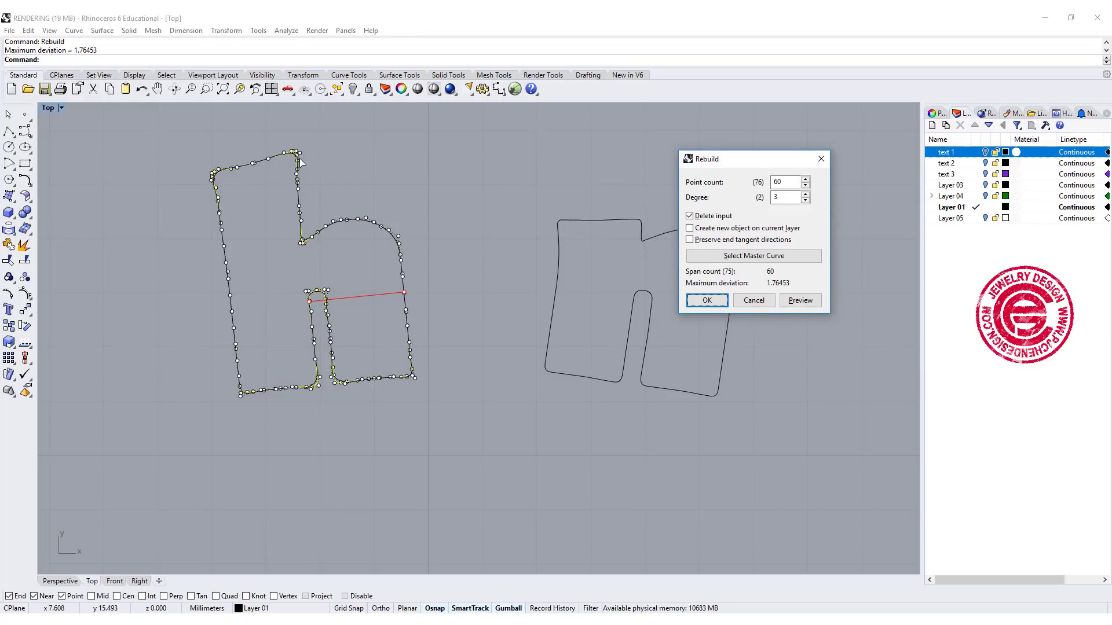
pyautogui.scroll(2, 300, 159)
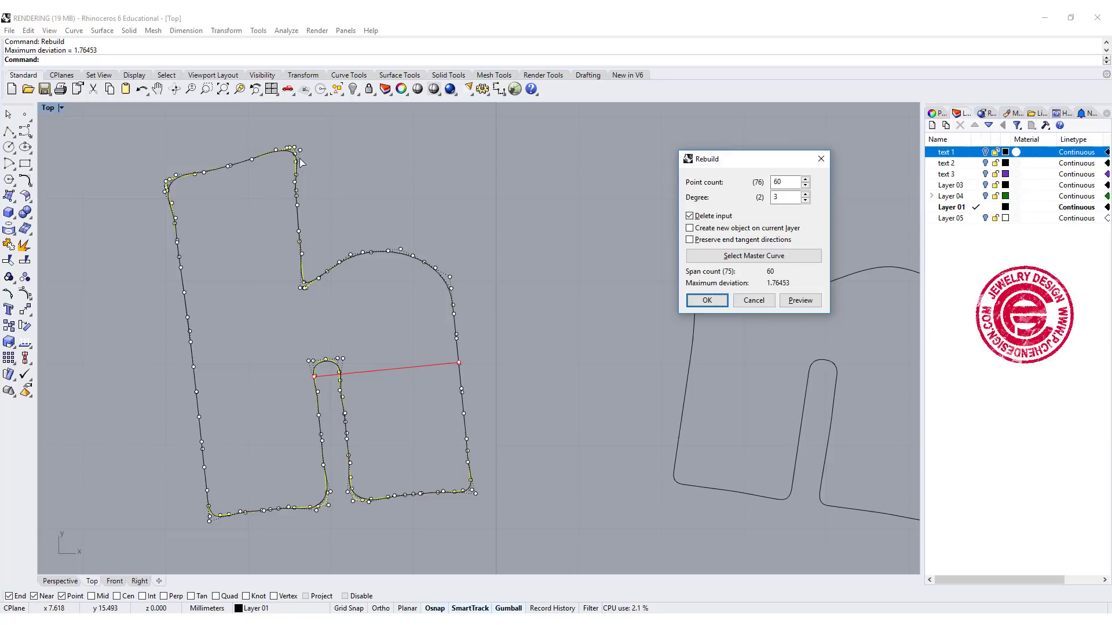
pyautogui.click(787, 184)
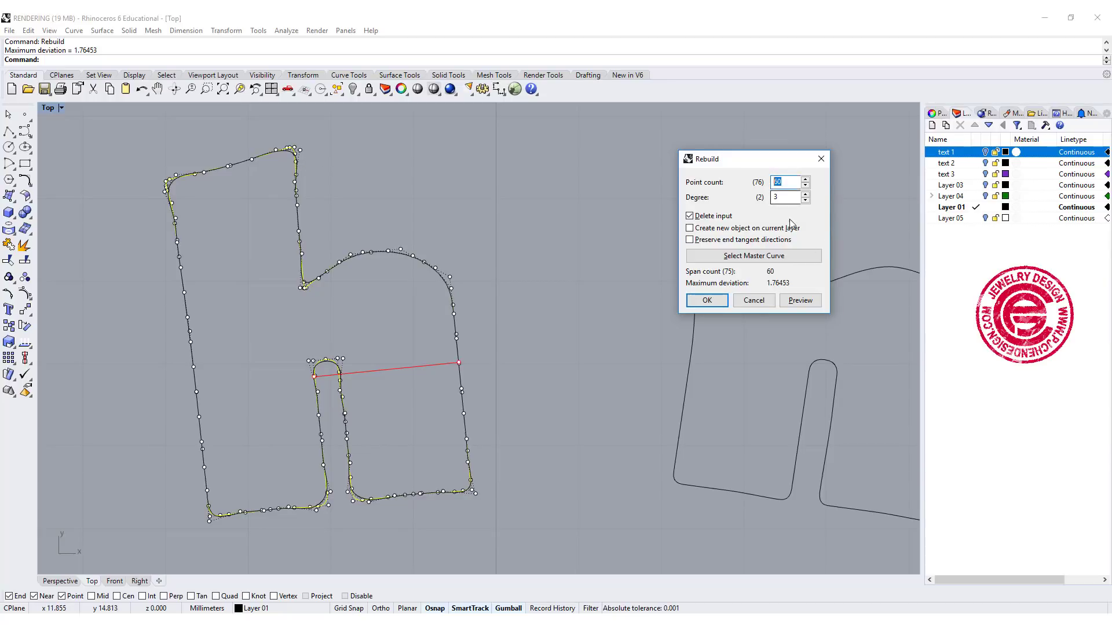
pyautogui.click(709, 301)
pyautogui.scroll(-4, 539, 335)
pyautogui.press('Escape')
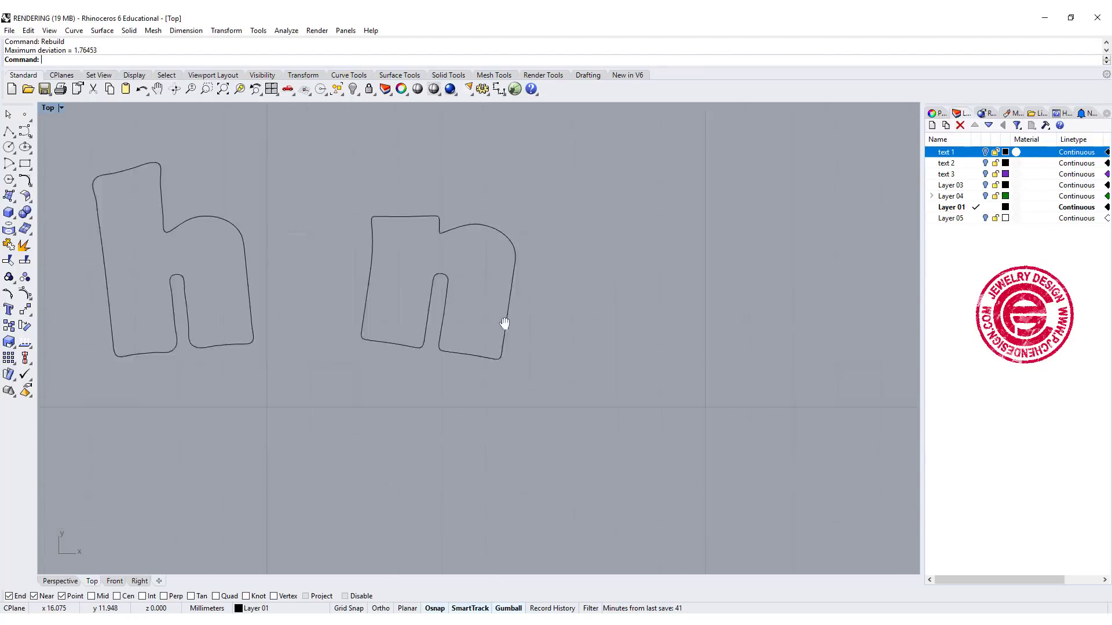
# Rebuild the outline of the n in "Chen" with 60 points and degree 3
pyautogui.moveTo(826, 402); pyautogui.dragTo(349, 203)
pyautogui.click(794, 406)
pyautogui.press('Return')
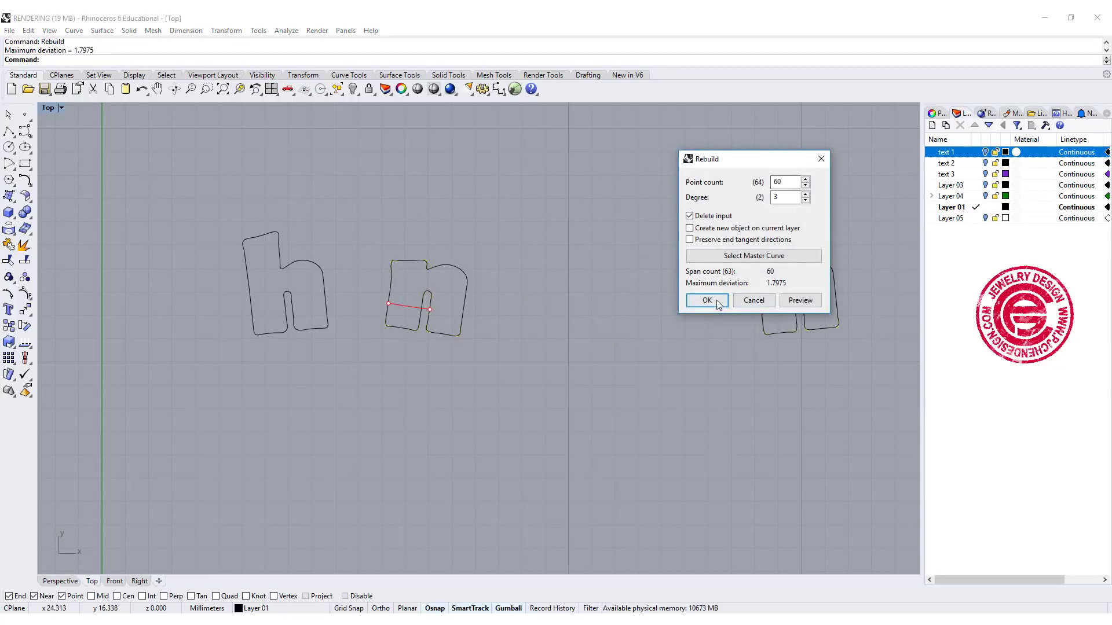
pyautogui.click(718, 305)
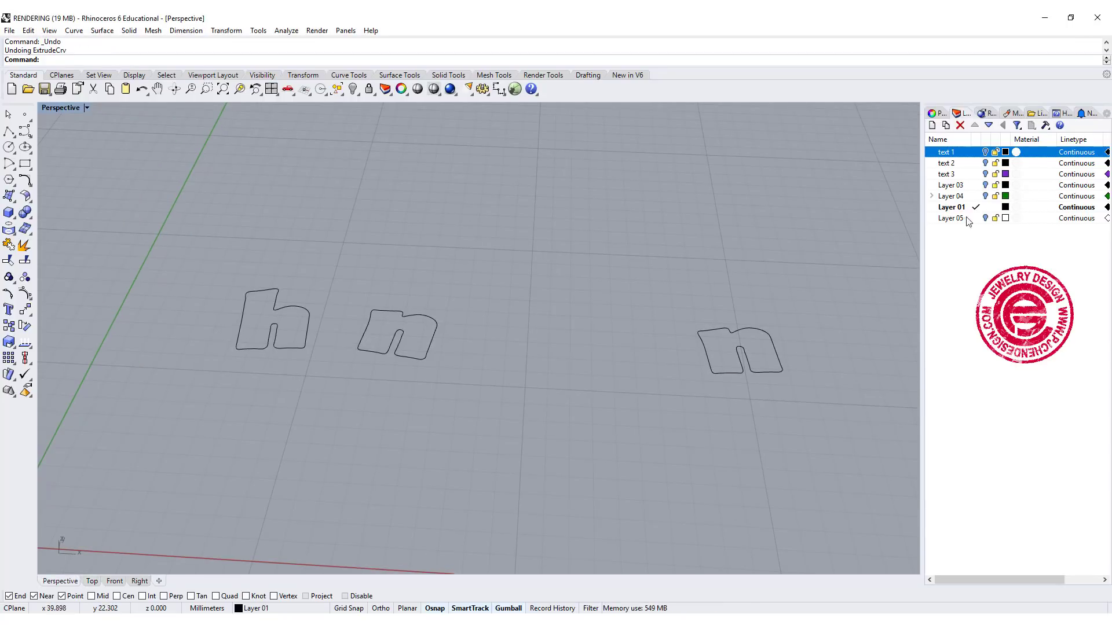
# Show the text 1 layer and extrude the h and both n outlines straight into solids as tall as the neighbouring letters
pyautogui.click(985, 152)
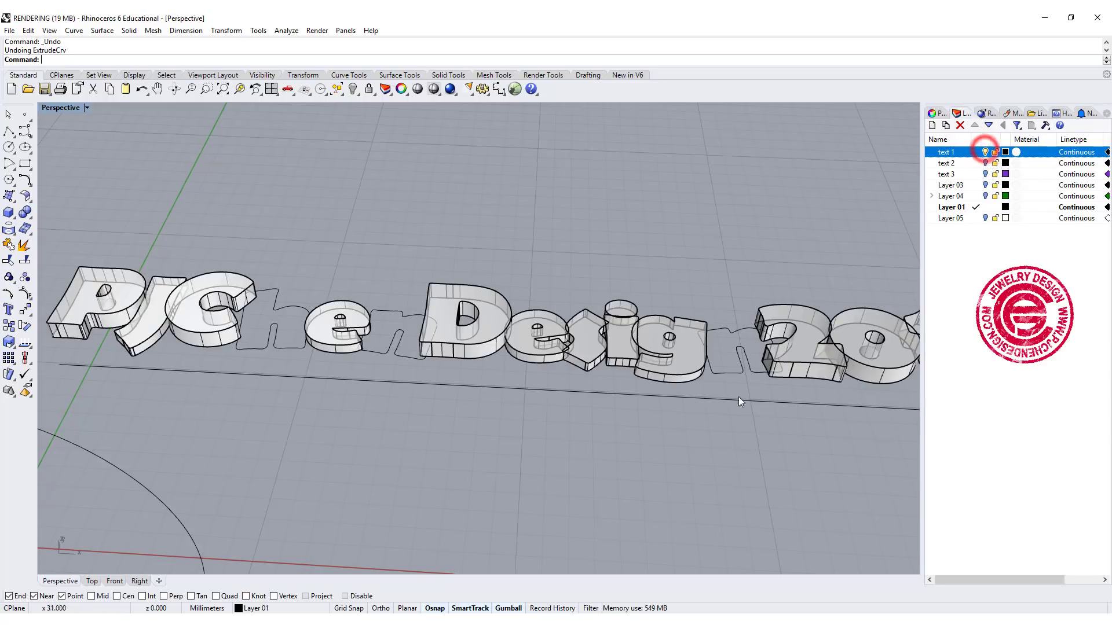
pyautogui.moveTo(330, 349); pyautogui.dragTo(296, 301, button='right')
pyautogui.click(293, 298)
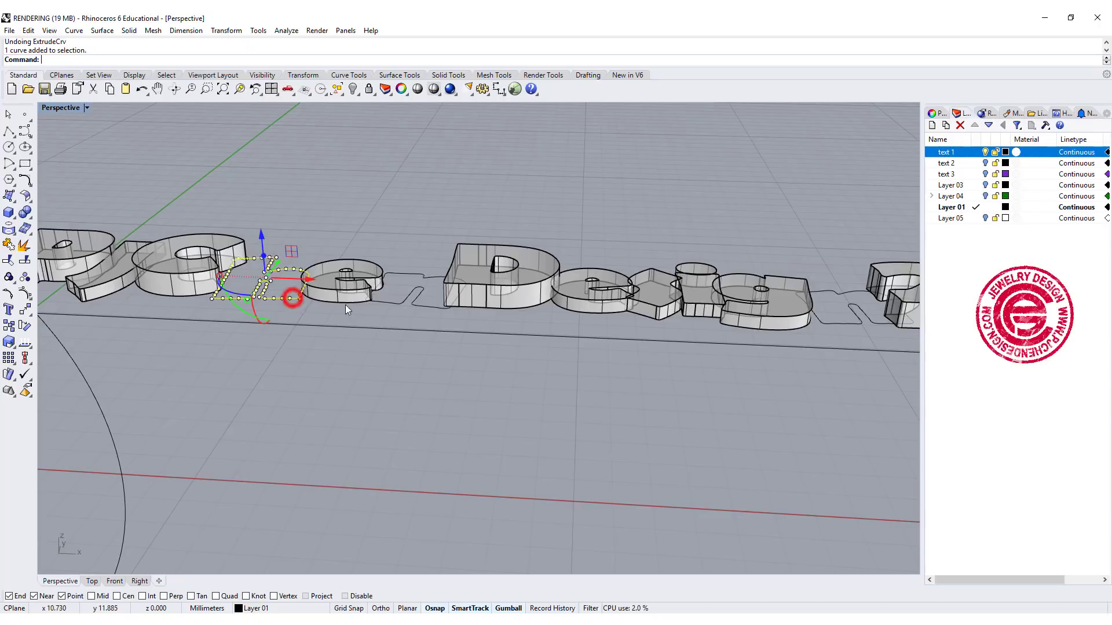
pyautogui.keyDown('shift'); pyautogui.click(415, 303); pyautogui.keyUp('shift')
pyautogui.keyDown('shift'); pyautogui.click(854, 322); pyautogui.keyUp('shift')
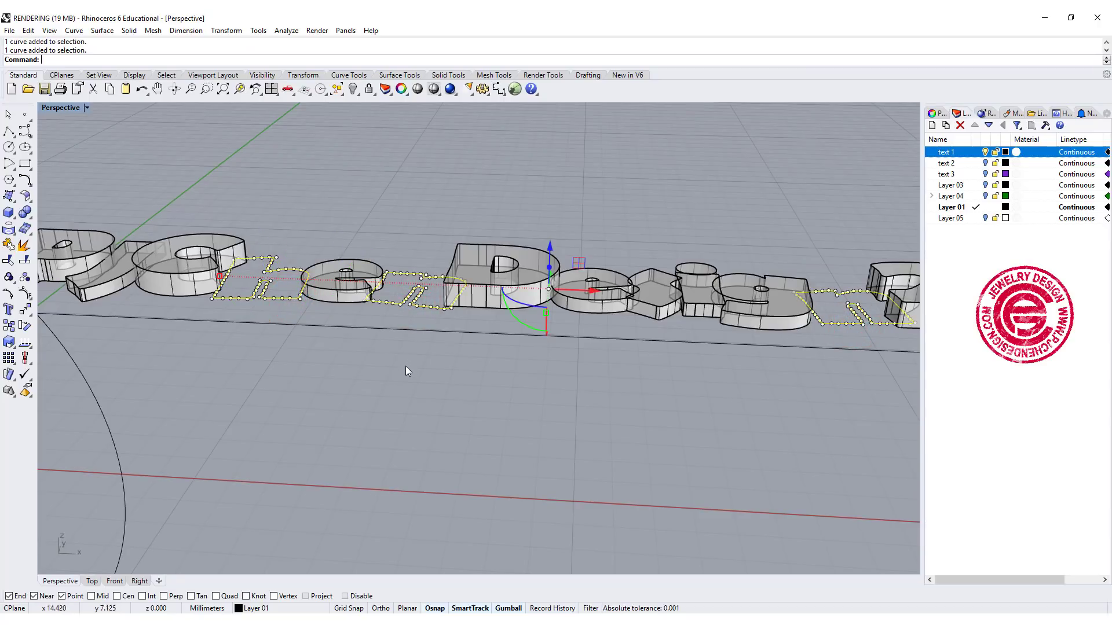
pyautogui.moveTo(407, 371)
pyautogui.mouseDown(button='right')
pyautogui.moveTo(405, 355)
pyautogui.moveTo(413, 369)
pyautogui.mouseUp(button='right')
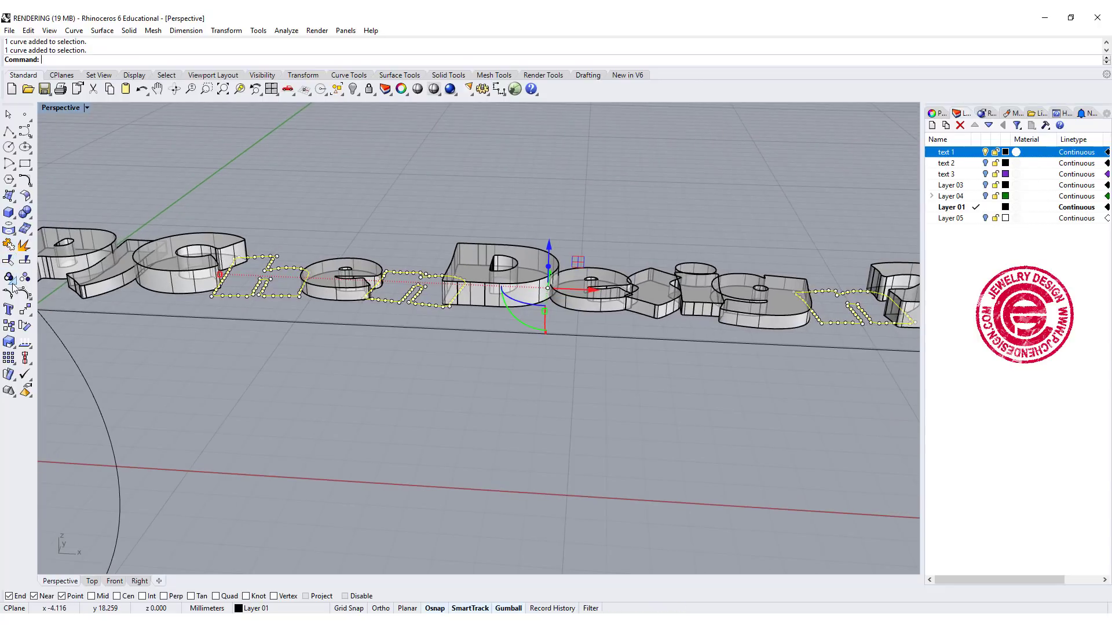
pyautogui.click(128, 30)
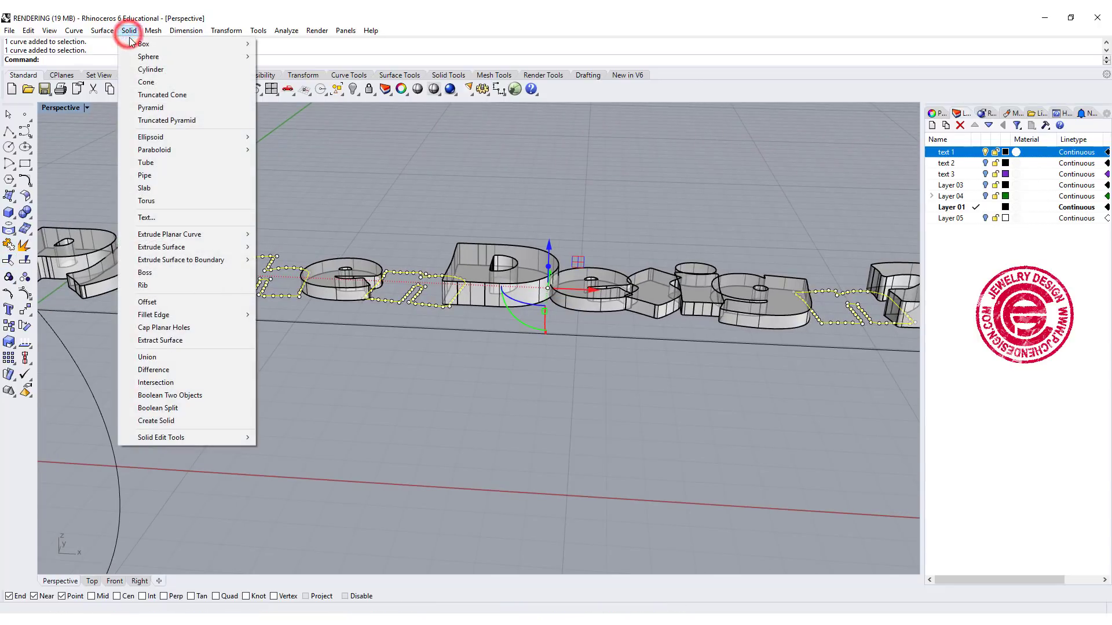
pyautogui.moveTo(230, 234)
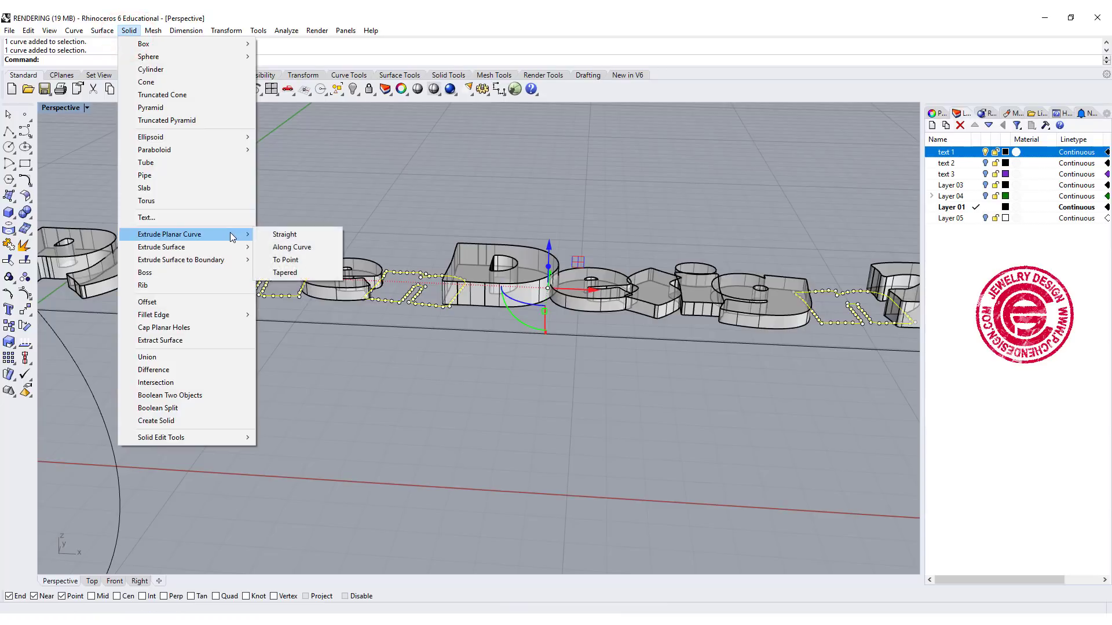
pyautogui.click(269, 234)
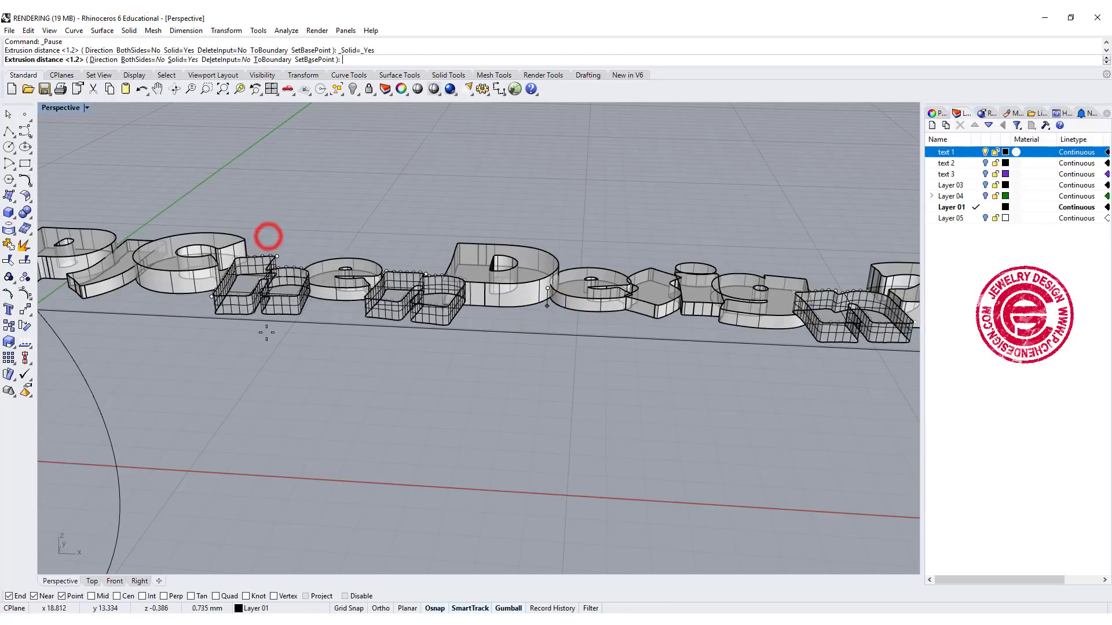
pyautogui.click(336, 287)
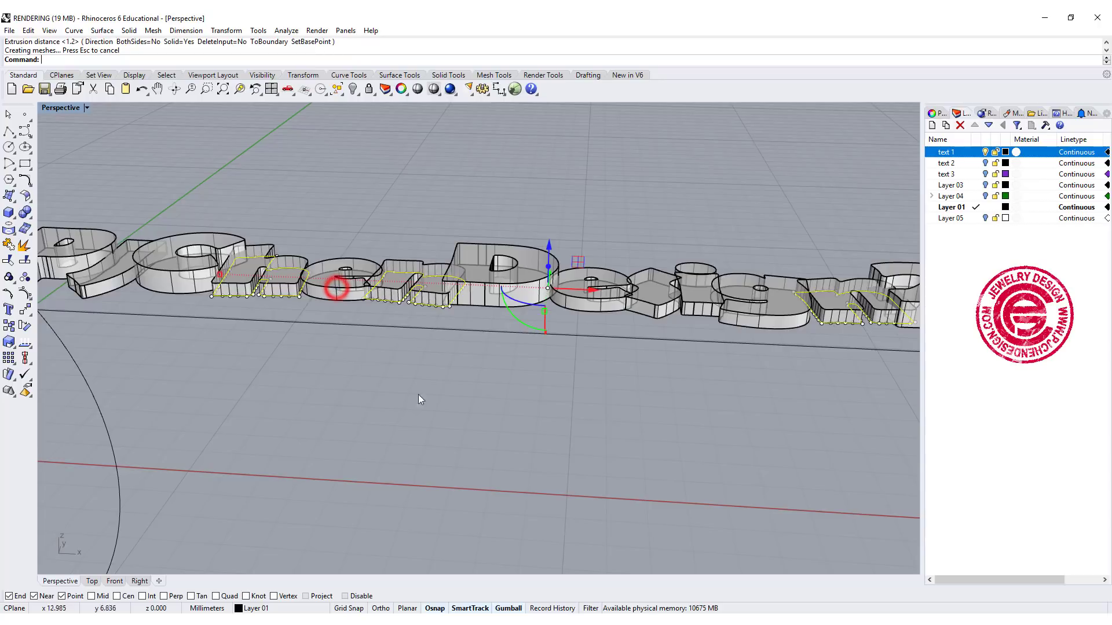
# Boolean-union the newly extruded h with the neighbouring C
pyautogui.moveTo(589, 421); pyautogui.dragTo(532, 404, button='right')
pyautogui.scroll(3, 366, 318)
pyautogui.click(366, 339)
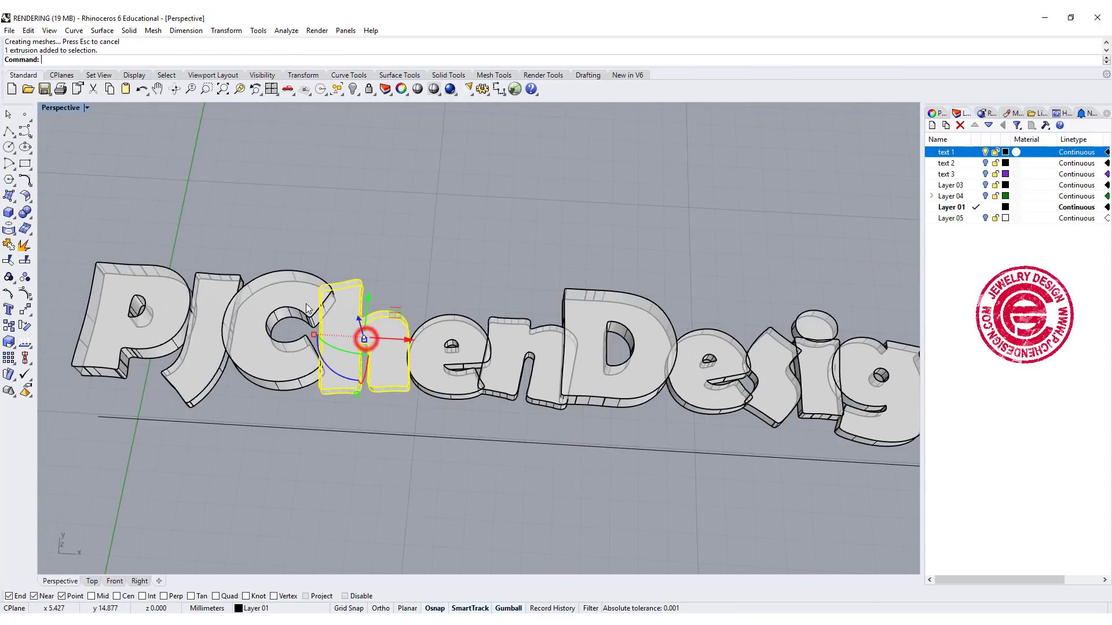
pyautogui.keyDown('shift'); pyautogui.click(300, 293); pyautogui.keyUp('shift')
pyautogui.click(25, 212)
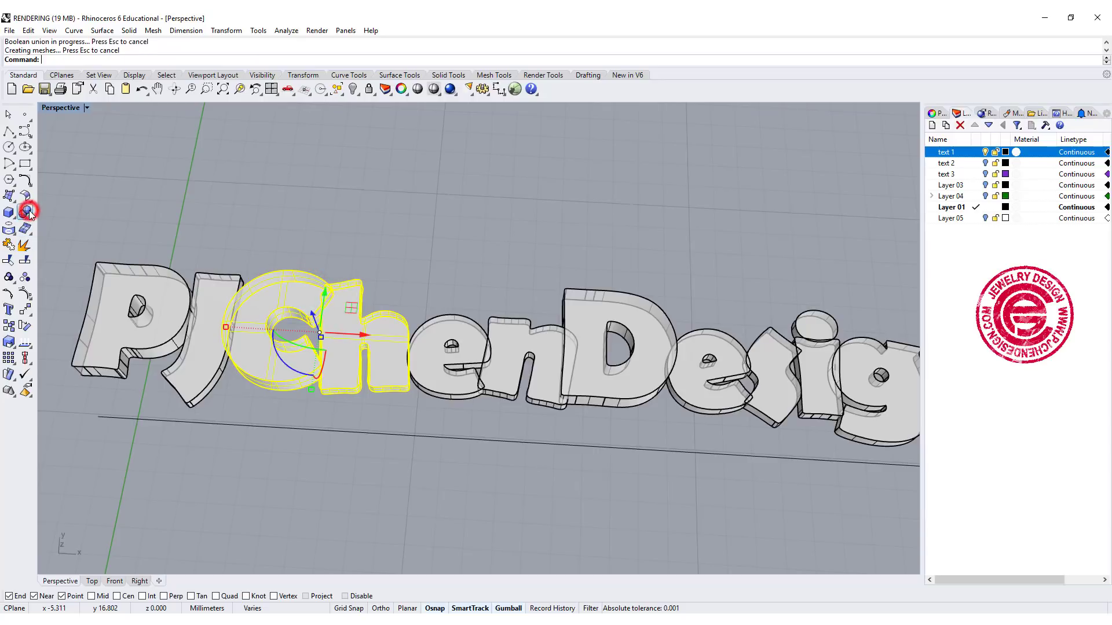
pyautogui.click(310, 203)
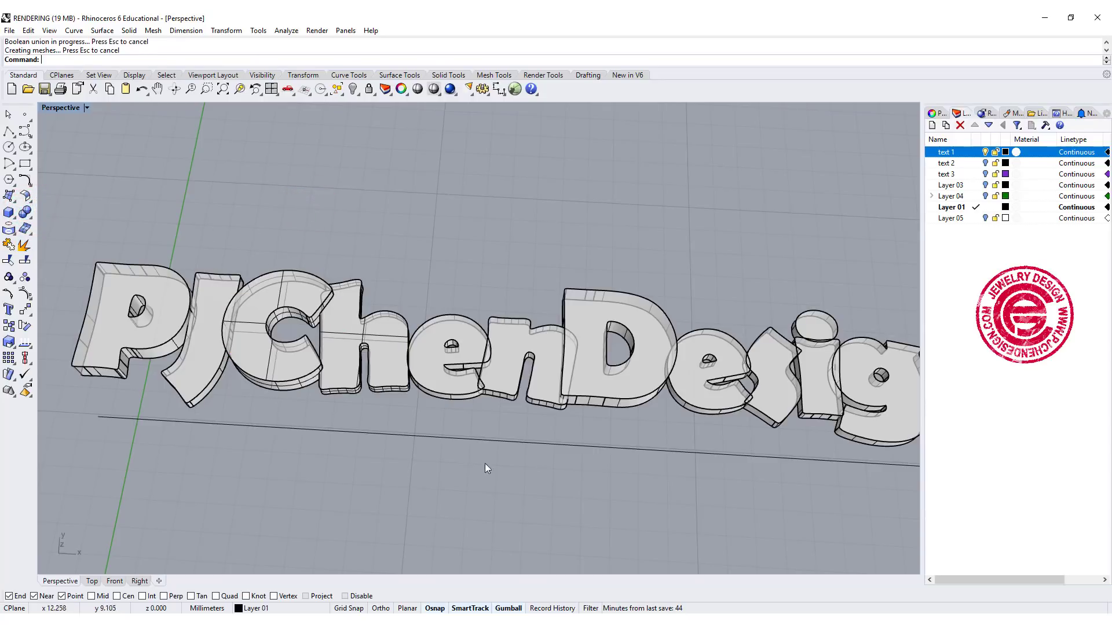
# Boolean-union all the "PJChenDesign2018" letters into one solid
pyautogui.scroll(-5, 434, 386)
pyautogui.keyDown('shift'); pyautogui.moveTo(459, 388); pyautogui.dragTo(345, 395, button='right'); pyautogui.keyUp('shift')
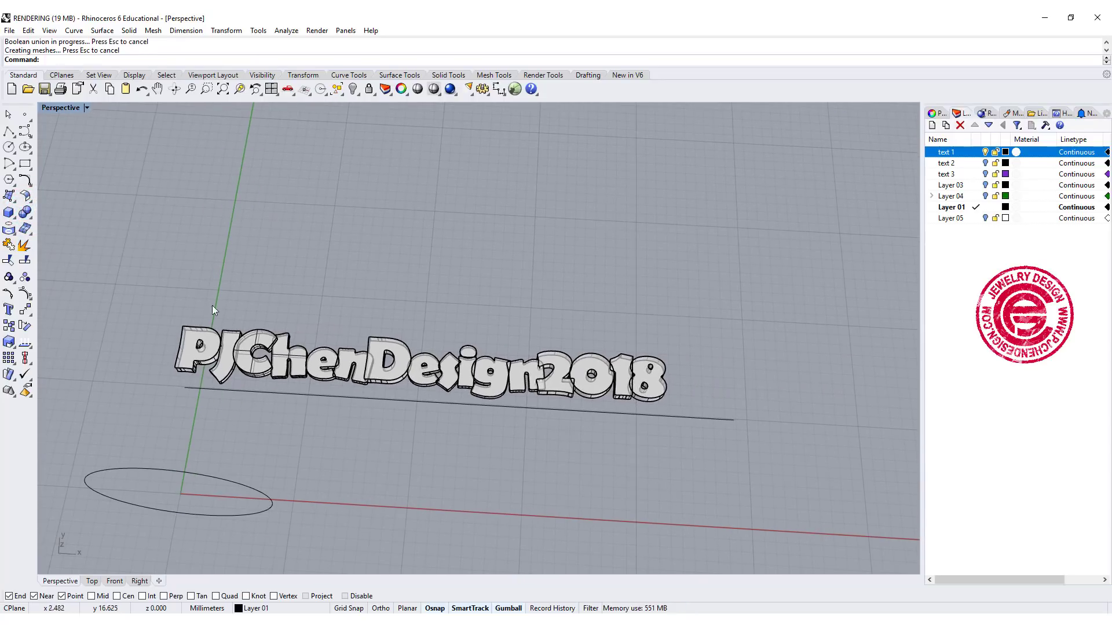
pyautogui.moveTo(152, 274); pyautogui.dragTo(710, 410)
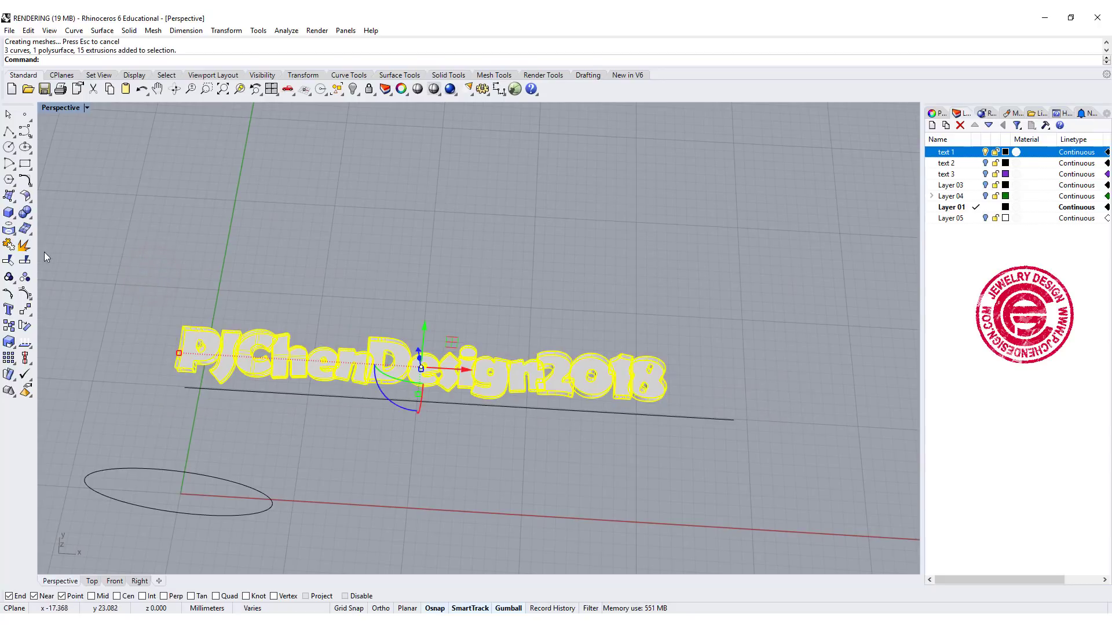
pyautogui.click(25, 213)
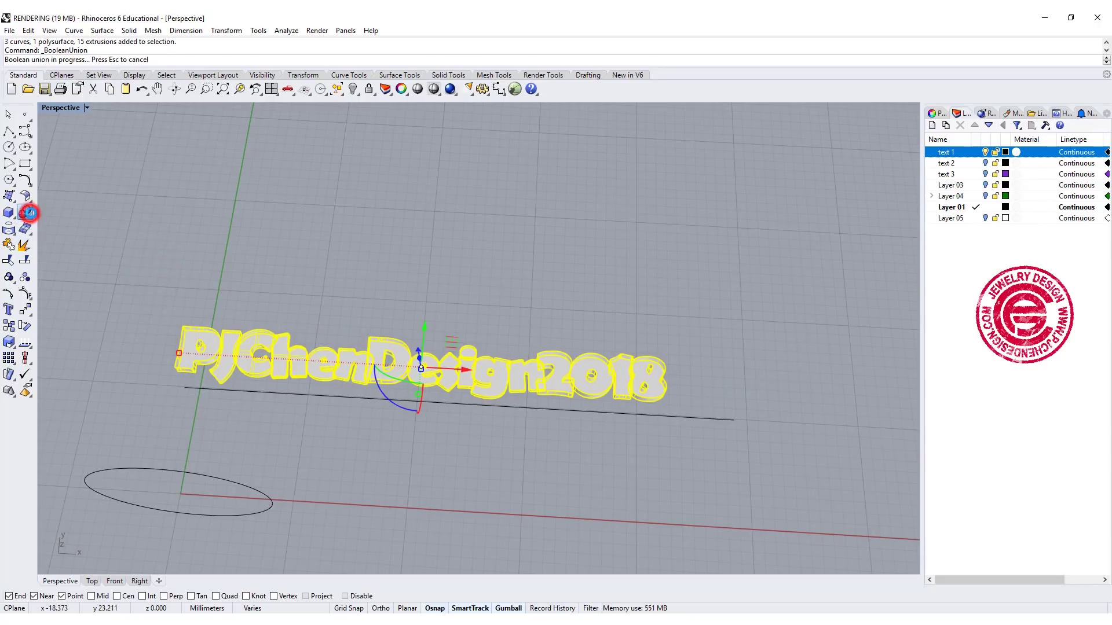
pyautogui.click(231, 214)
# Align the unioned text solid and the straight base line concentrically in the top view
pyautogui.scroll(2, 286, 376)
pyautogui.click(305, 338)
pyautogui.moveTo(305, 338); pyautogui.dragTo(575, 350, button='right')
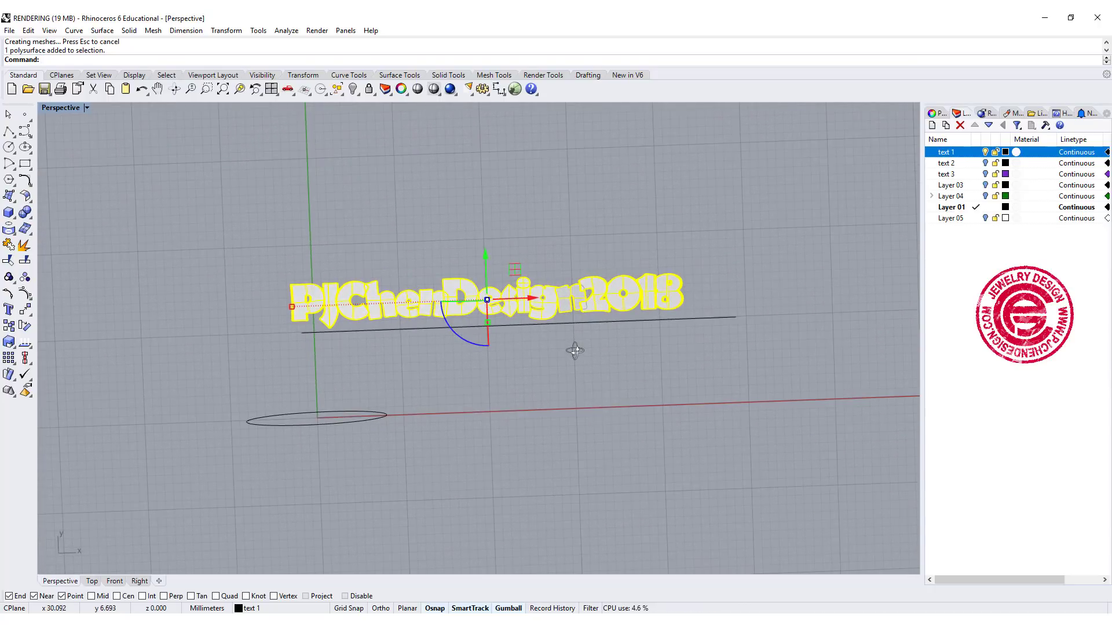
pyautogui.keyDown('shift'); pyautogui.click(666, 345); pyautogui.keyUp('shift')
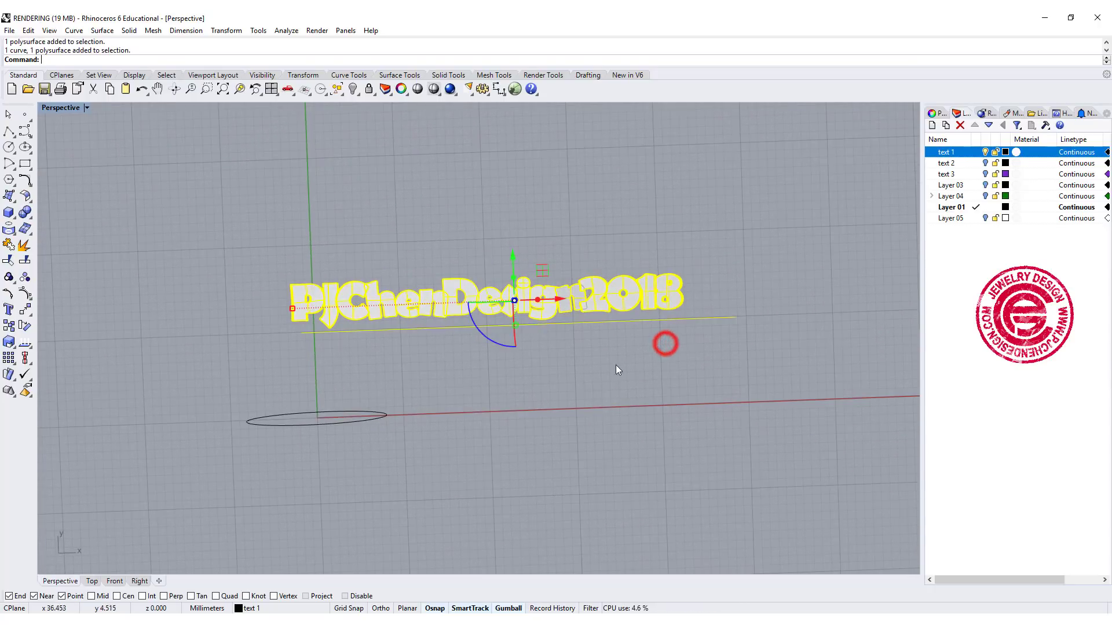
pyautogui.doubleClick(55, 108)
pyautogui.doubleClick(55, 107)
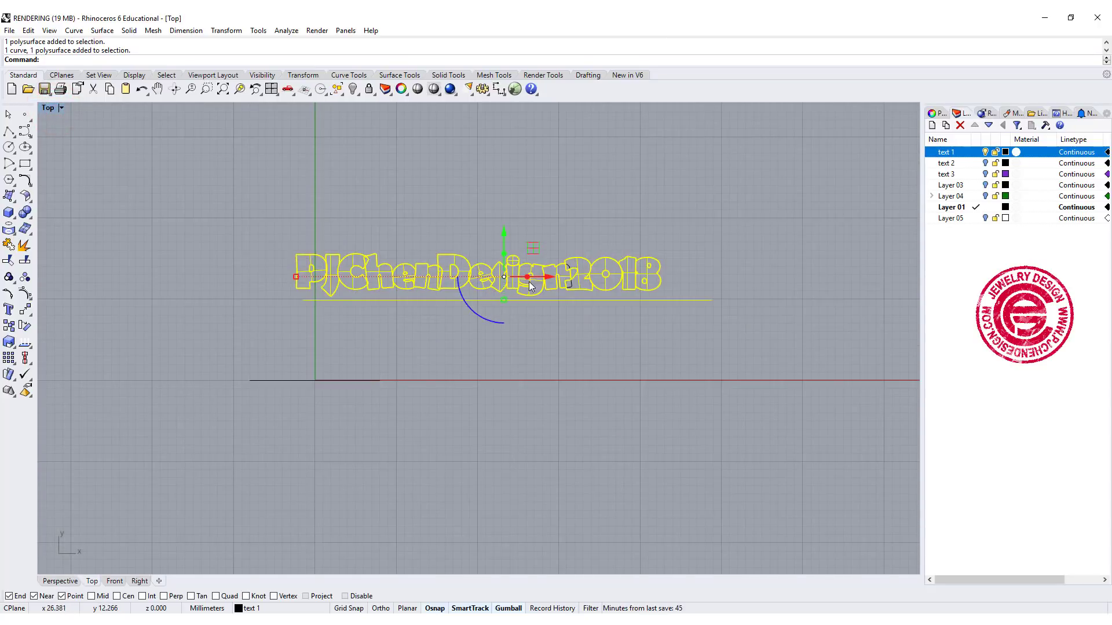
pyautogui.moveTo(360, 394); pyautogui.dragTo(405, 349, button='right')
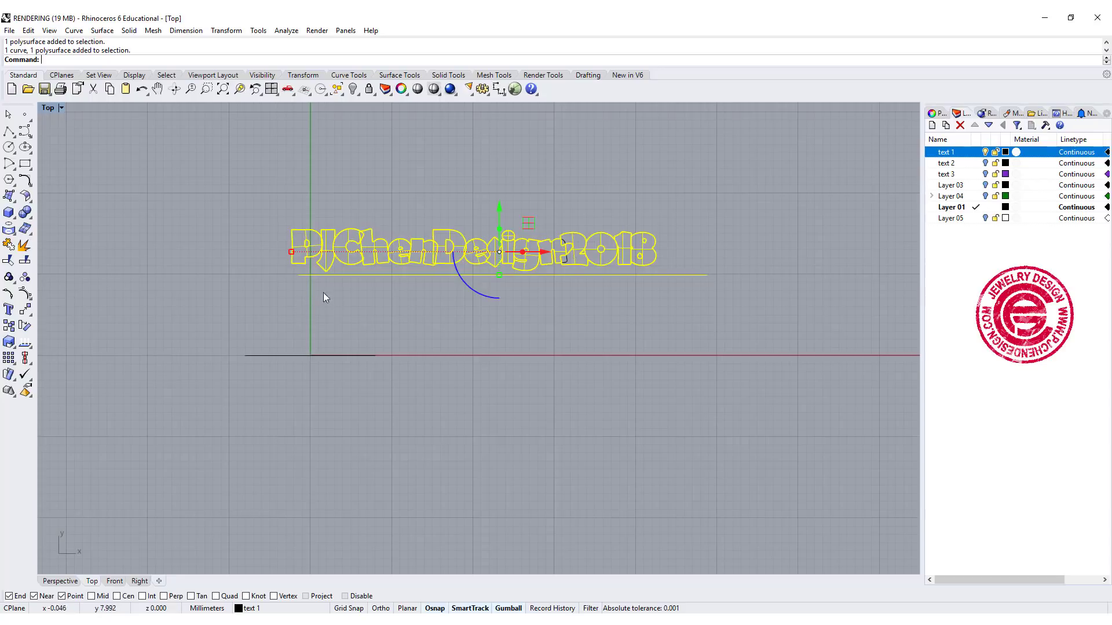
pyautogui.click(25, 343)
pyautogui.click(70, 380)
pyautogui.press('Return')
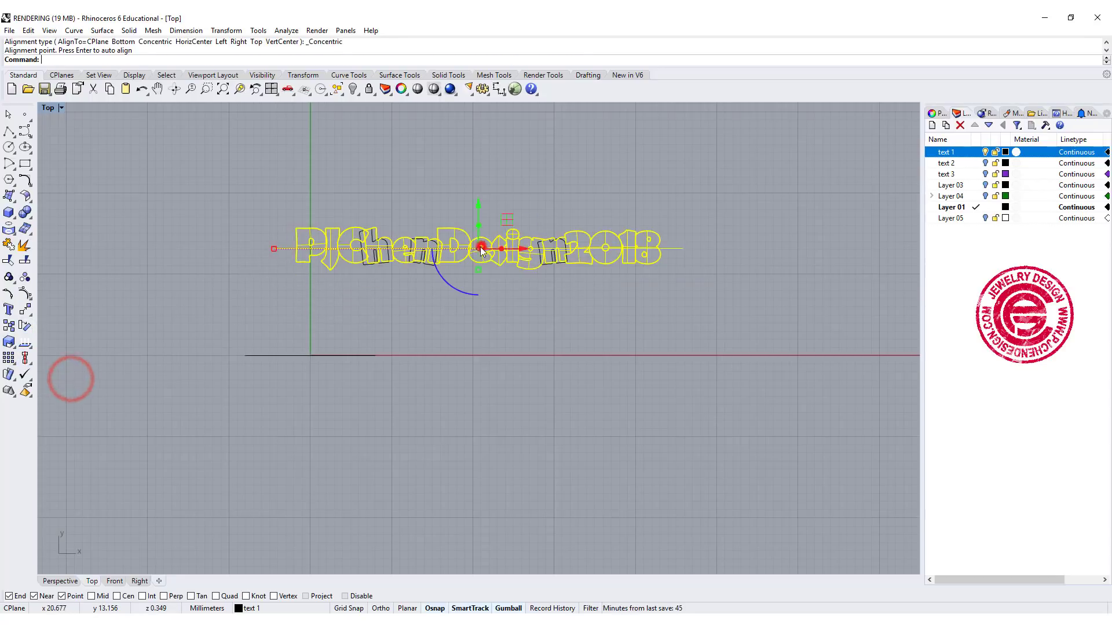
pyautogui.click(481, 248)
pyautogui.click(578, 335)
# Scale the text solid uniformly from its centre until it spans the full length of the base line
pyautogui.click(633, 261)
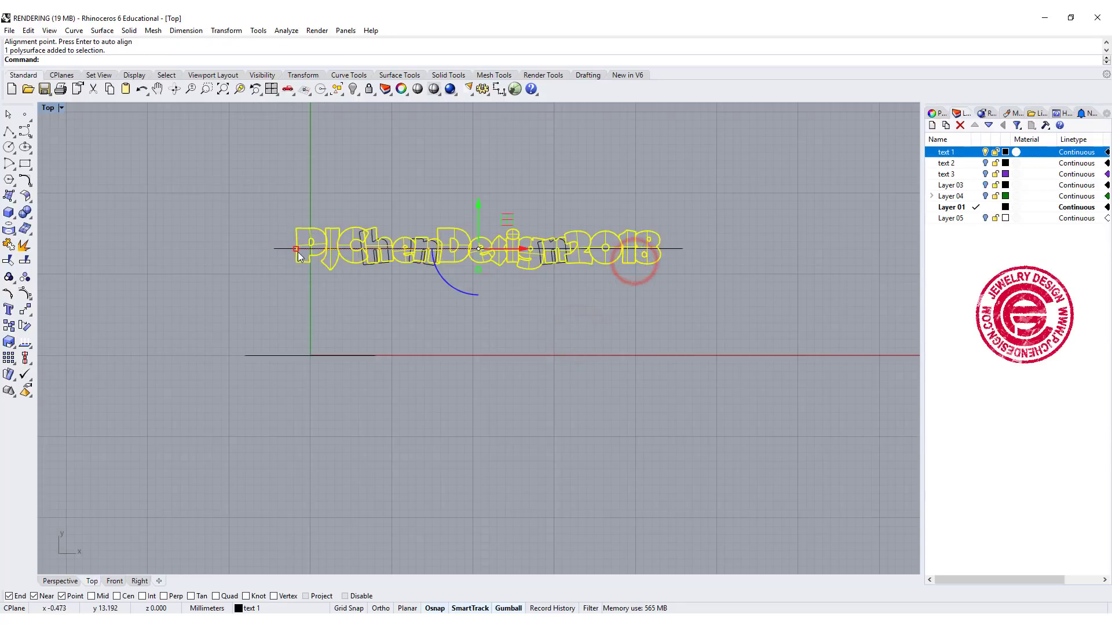
pyautogui.moveTo(296, 249); pyautogui.dragTo(275, 252)
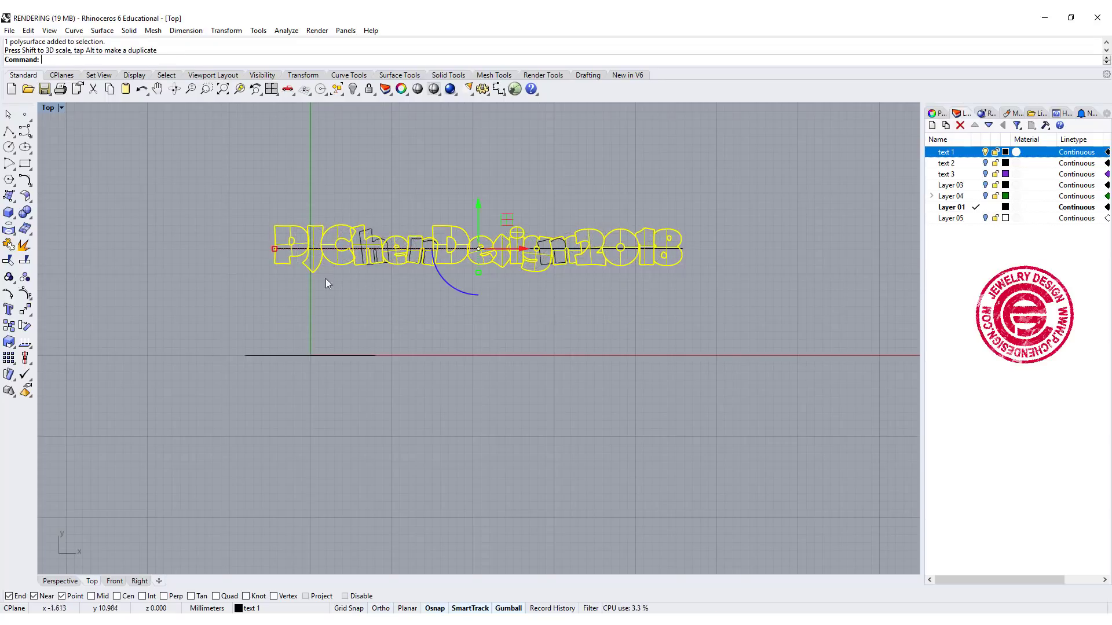
pyautogui.click(695, 322)
# Hide the three leftover h and n outline curves inside the lettering
pyautogui.scroll(3, 526, 267)
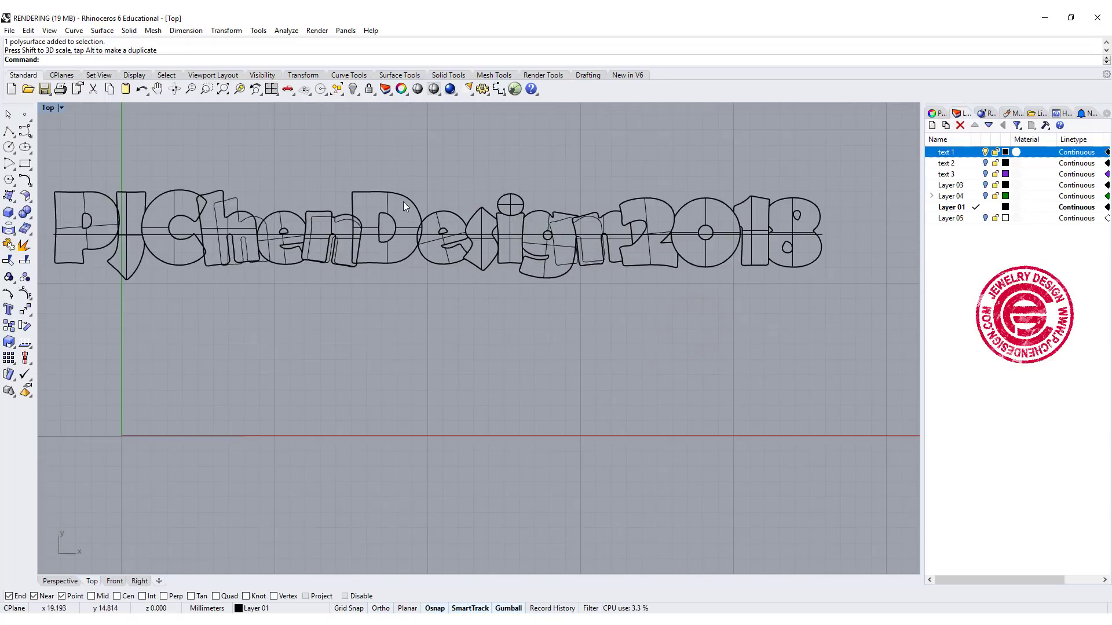
pyautogui.moveTo(173, 137)
pyautogui.mouseDown()
pyautogui.moveTo(355, 217)
pyautogui.moveTo(907, 365)
pyautogui.mouseUp()
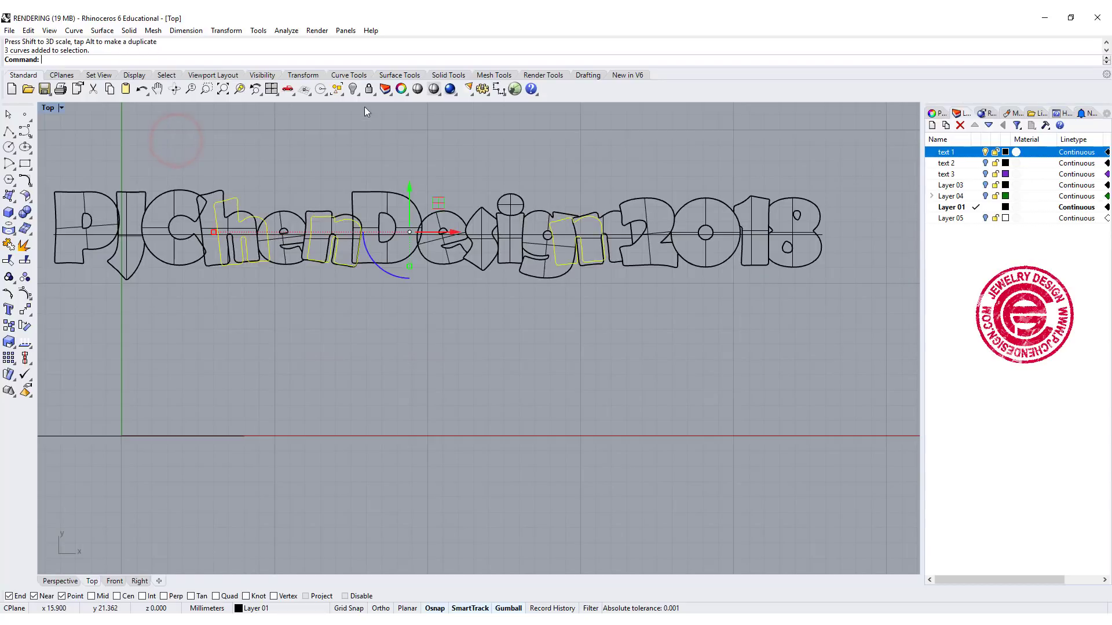
pyautogui.click(353, 90)
pyautogui.scroll(-3, 585, 319)
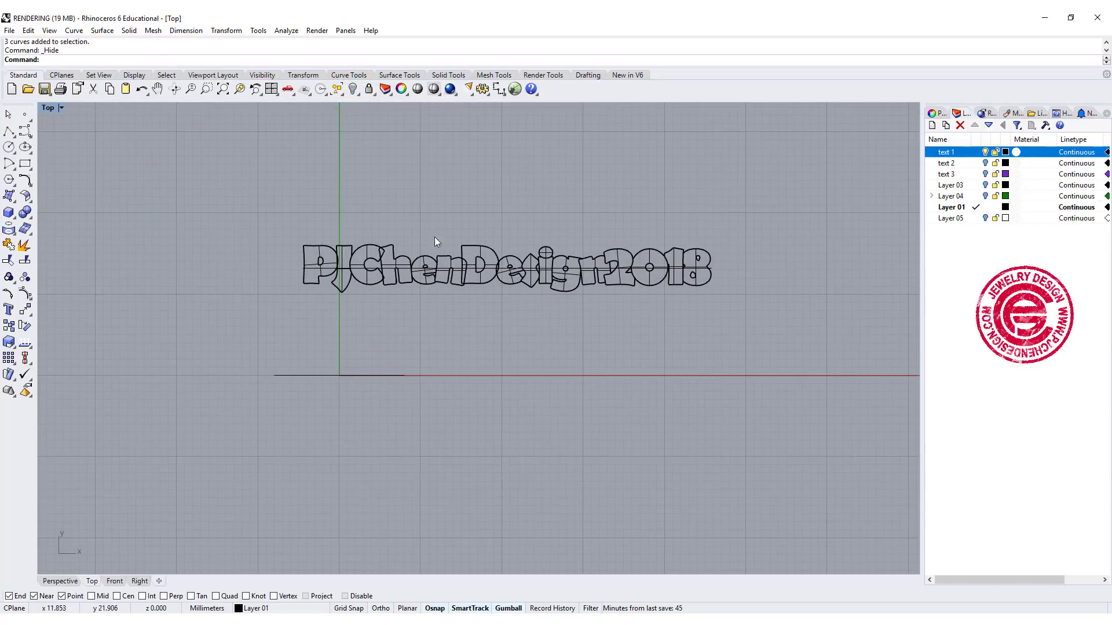
# Examine the height of the base line relative to the underside of the text in the perspective and front views
pyautogui.click(463, 273)
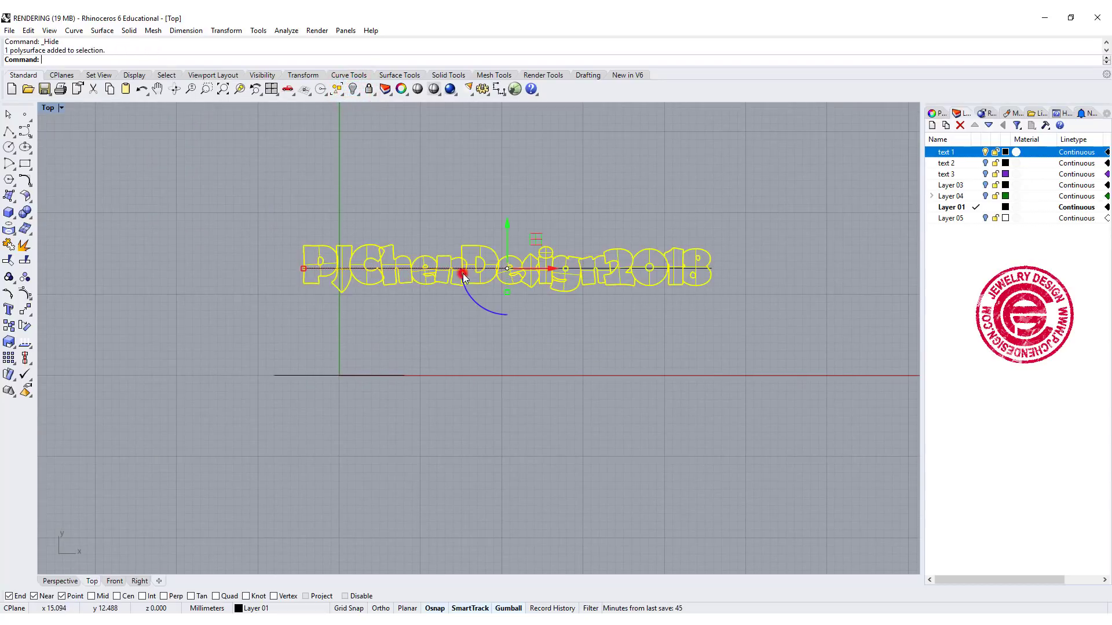
pyautogui.doubleClick(49, 108)
pyautogui.moveTo(729, 297); pyautogui.dragTo(637, 243, button='right')
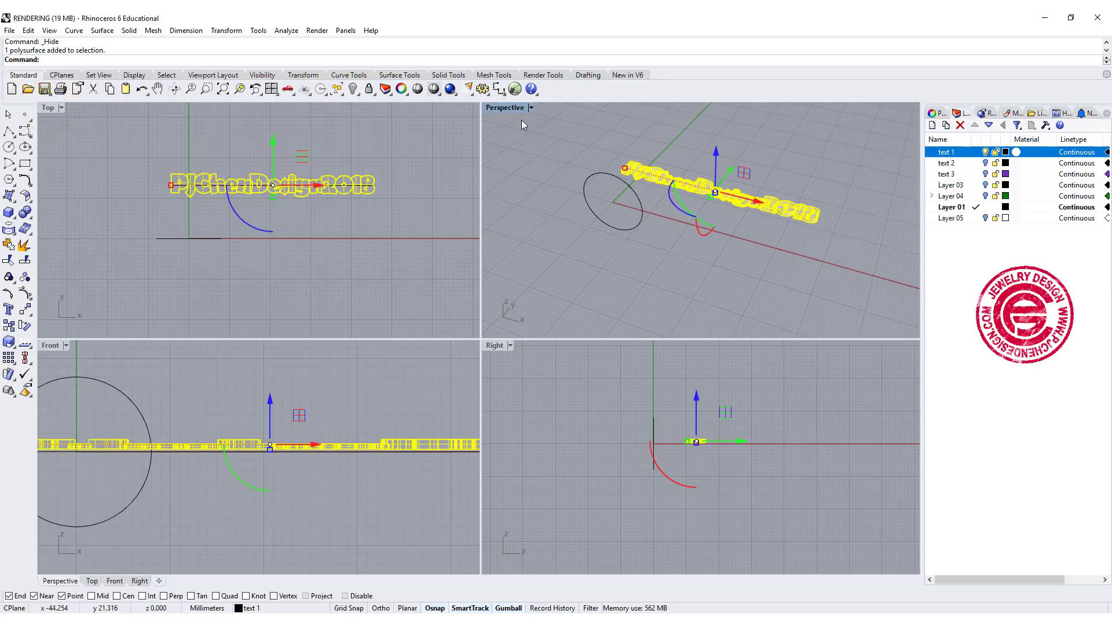
pyautogui.doubleClick(517, 108)
pyautogui.click(446, 372)
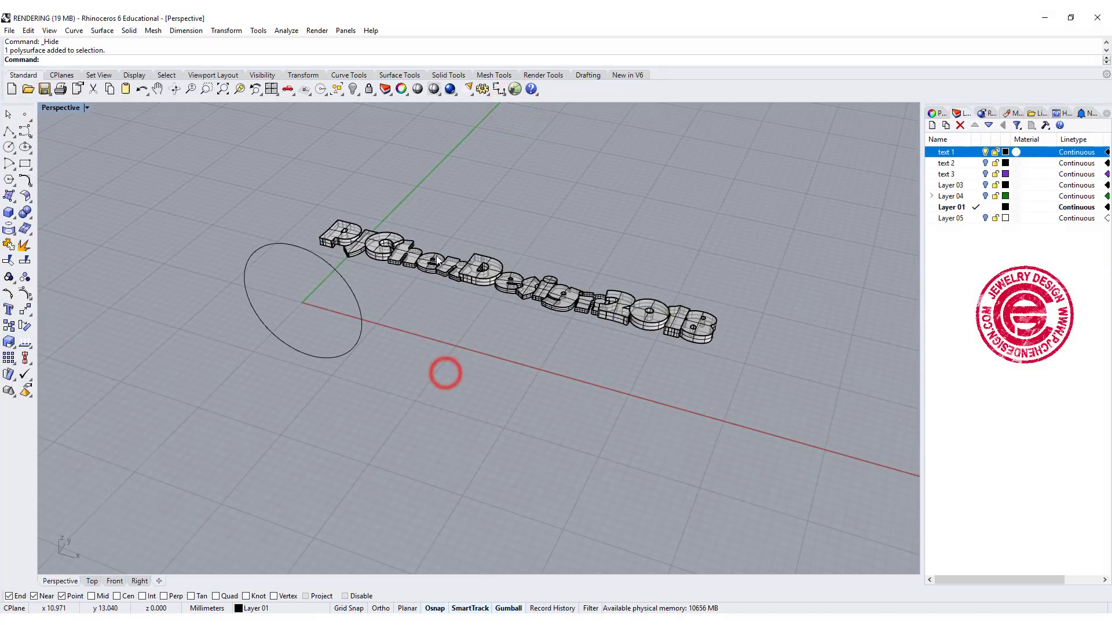
pyautogui.moveTo(472, 252); pyautogui.dragTo(492, 230, button='right')
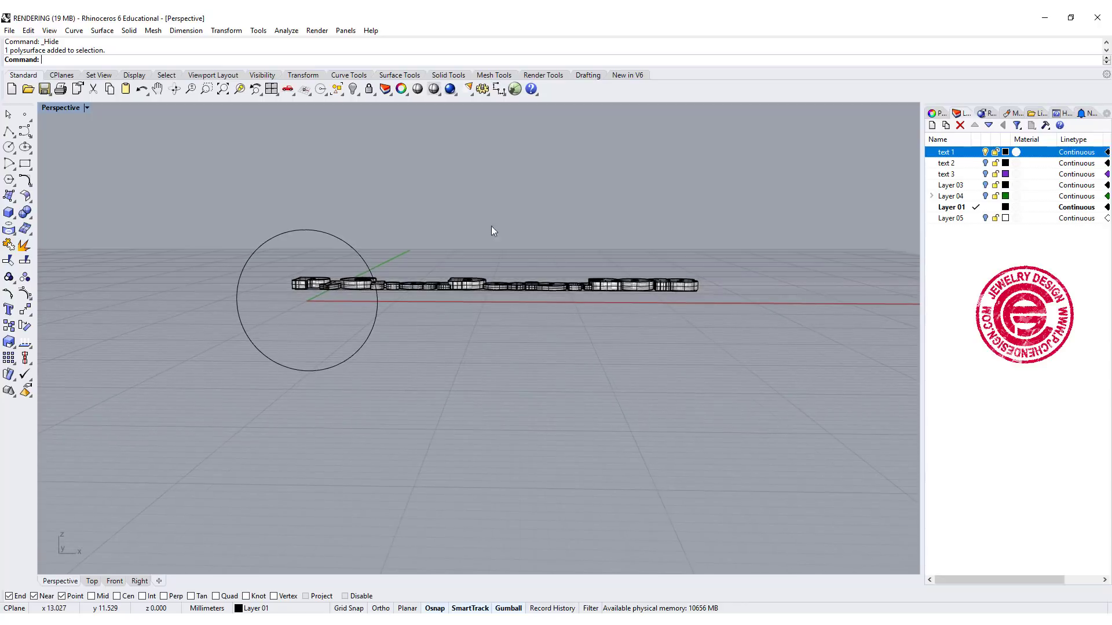
pyautogui.rightClick(747, 328)
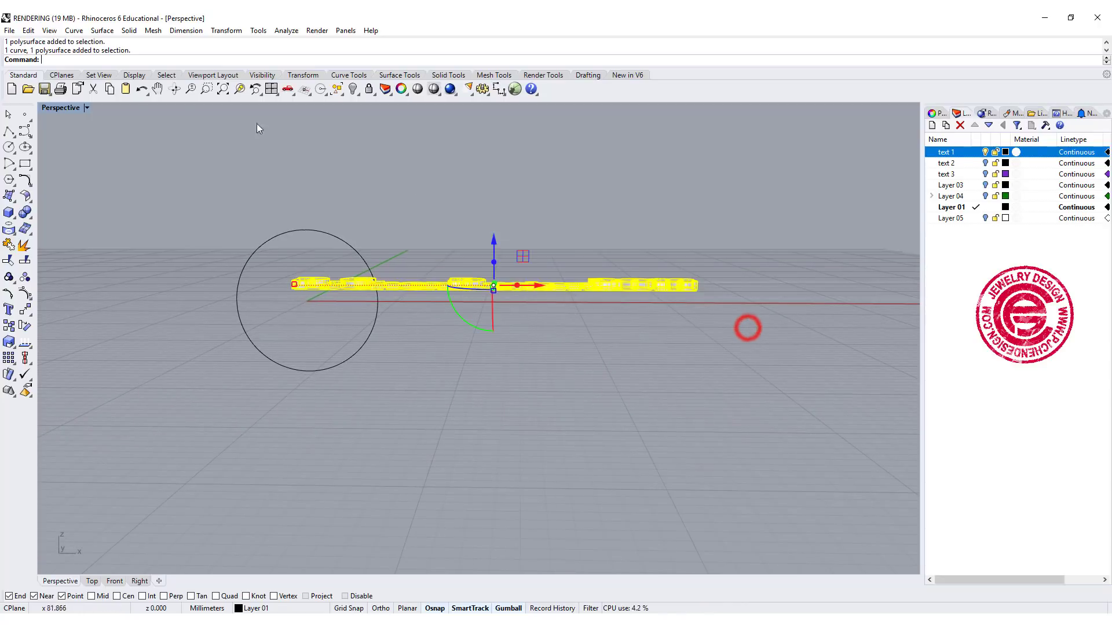
pyautogui.doubleClick(68, 110)
pyautogui.click(273, 408)
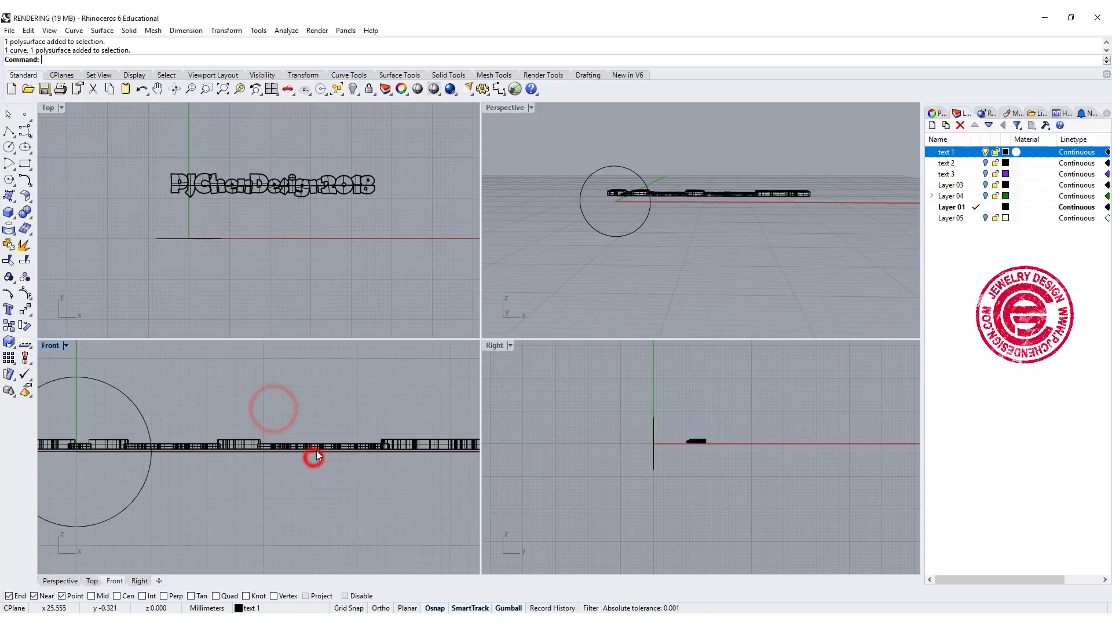
pyautogui.click(314, 456)
pyautogui.click(337, 480)
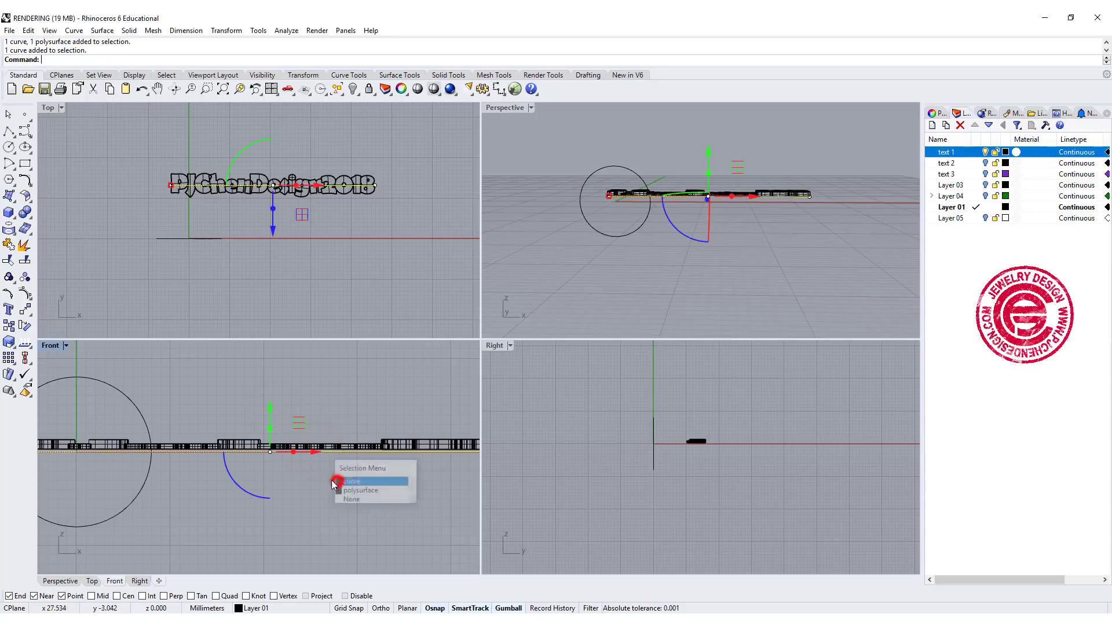
pyautogui.doubleClick(51, 345)
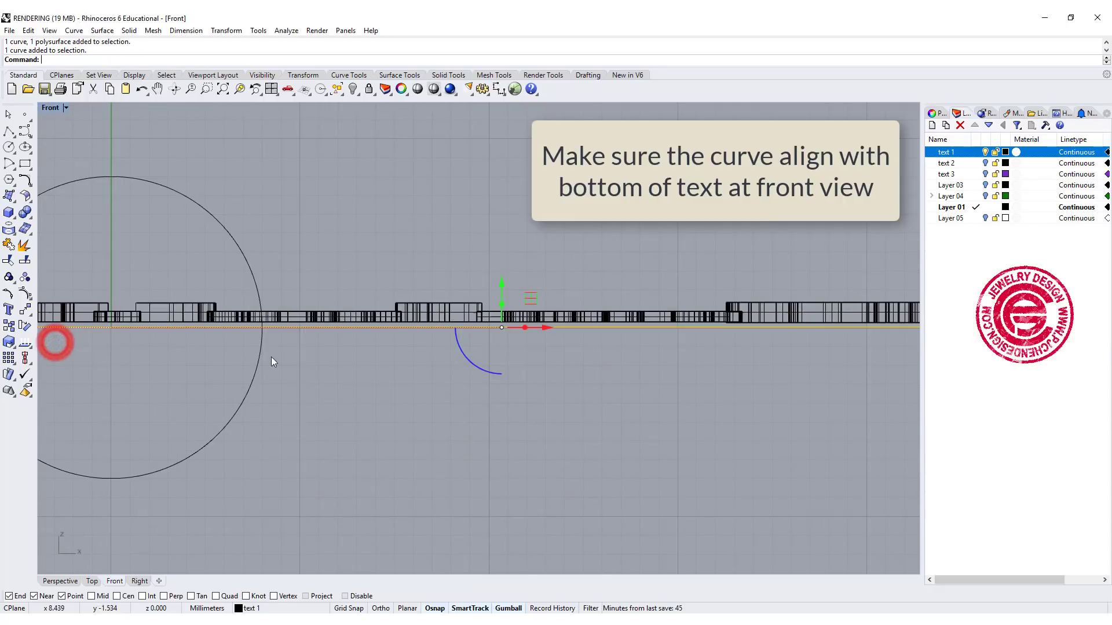
pyautogui.click(238, 245)
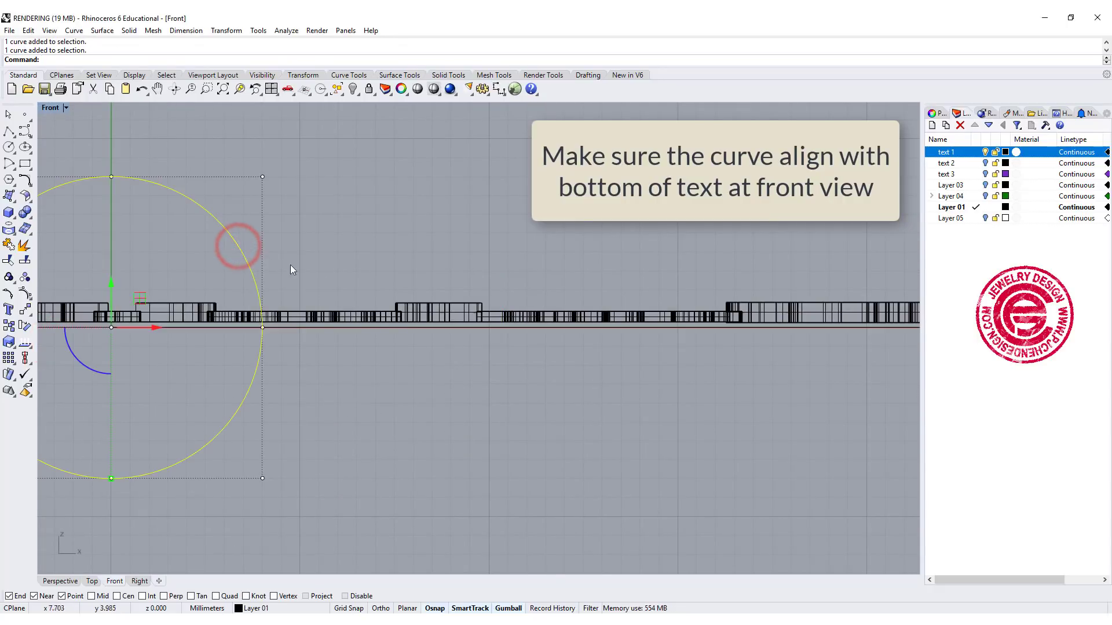
pyautogui.click(479, 401)
# Align the bottoms of the text solid and the base line at the origin (0) in the front view
pyautogui.moveTo(648, 424); pyautogui.dragTo(520, 204)
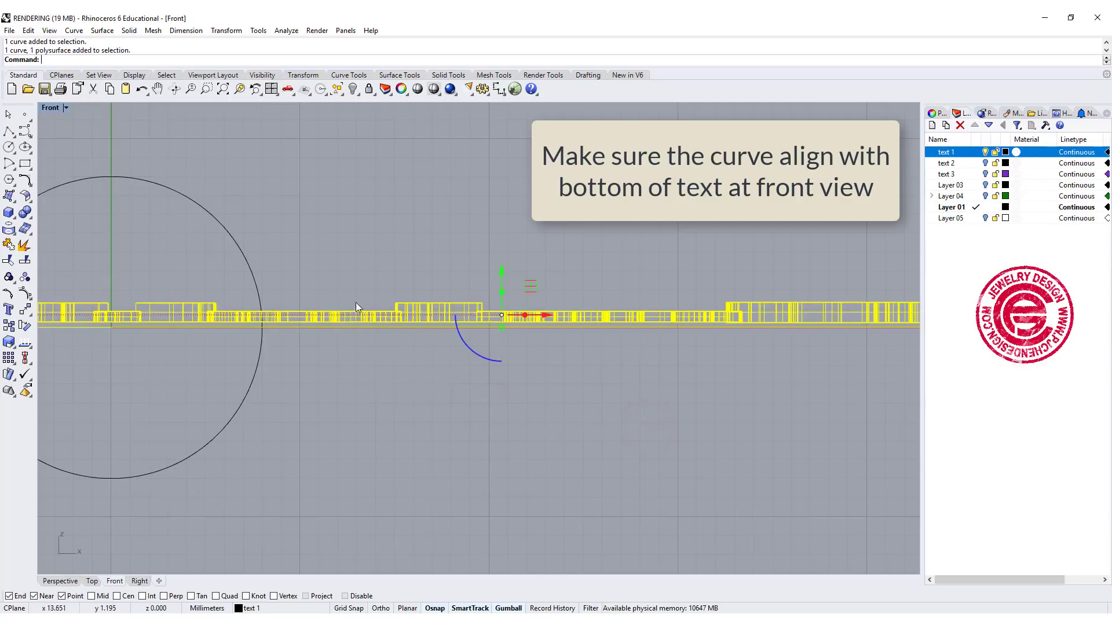
pyautogui.click(26, 359)
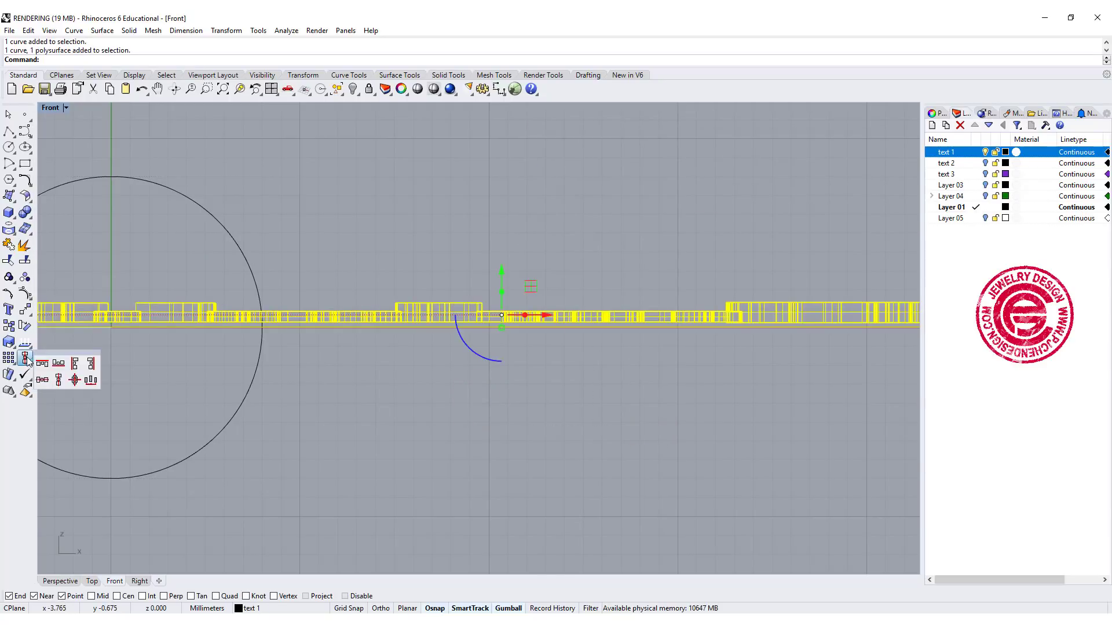
pyautogui.click(57, 366)
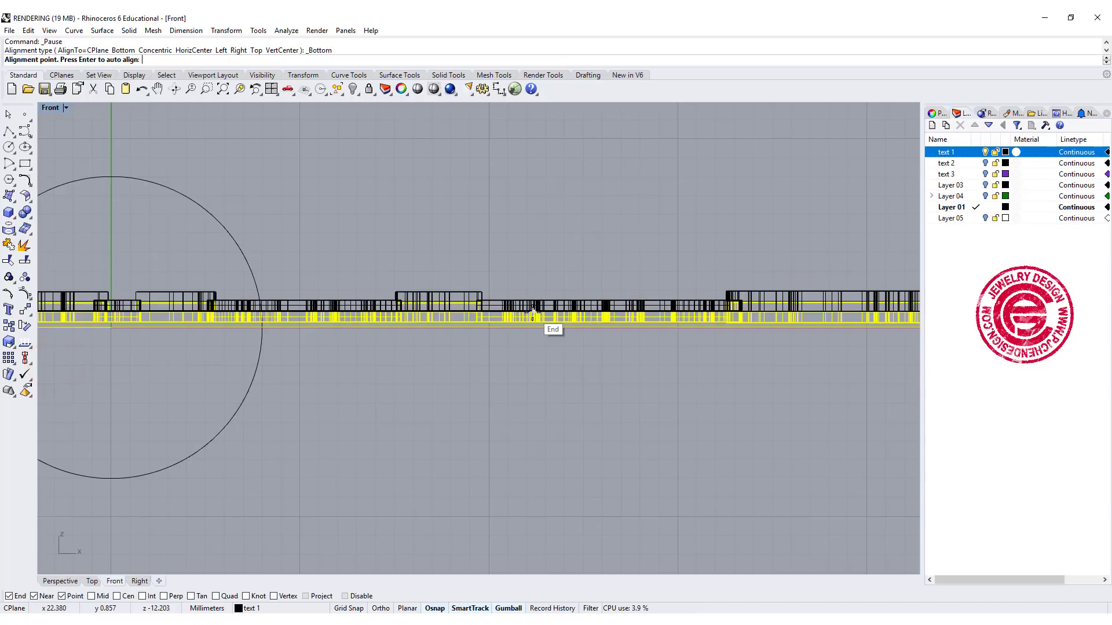
pyautogui.write('0')
pyautogui.press('Return')
pyautogui.click(589, 255)
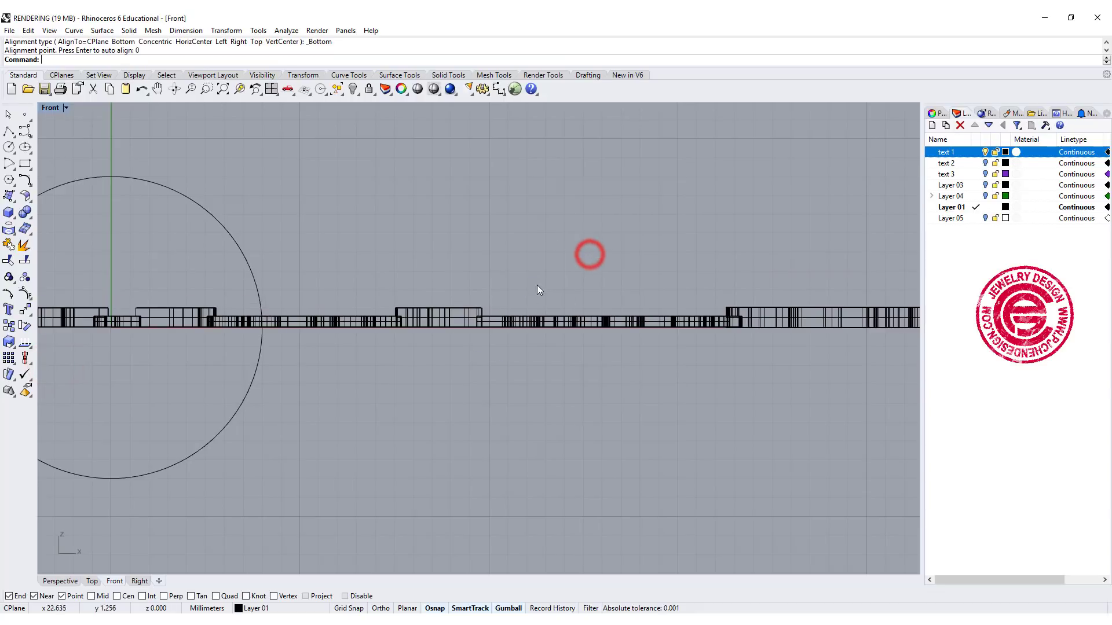
pyautogui.scroll(-3, 537, 285)
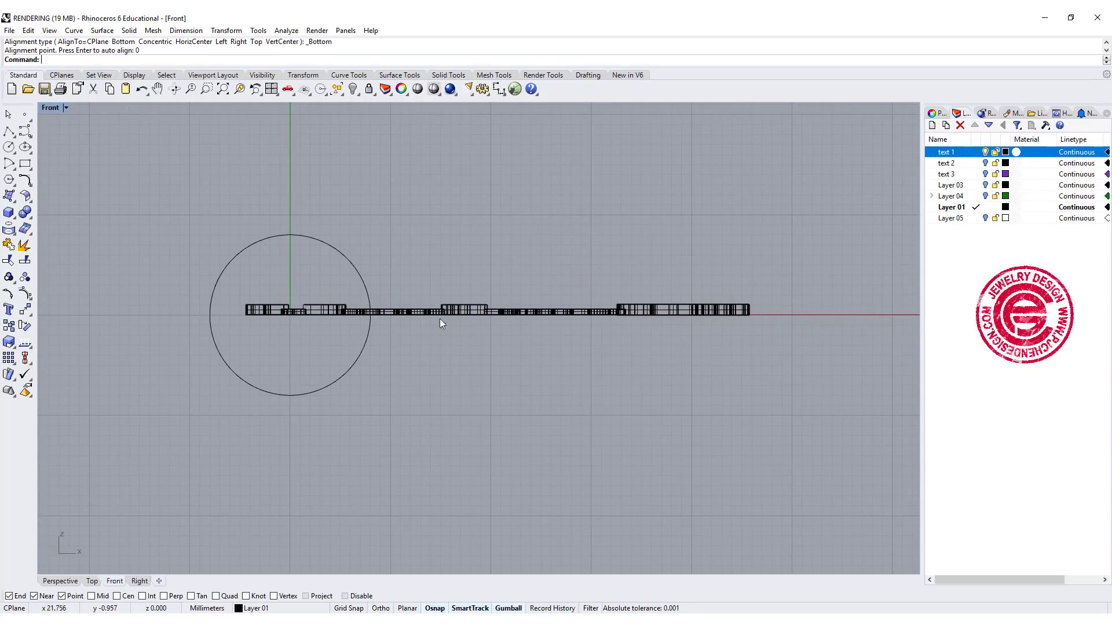
pyautogui.scroll(3, 471, 312)
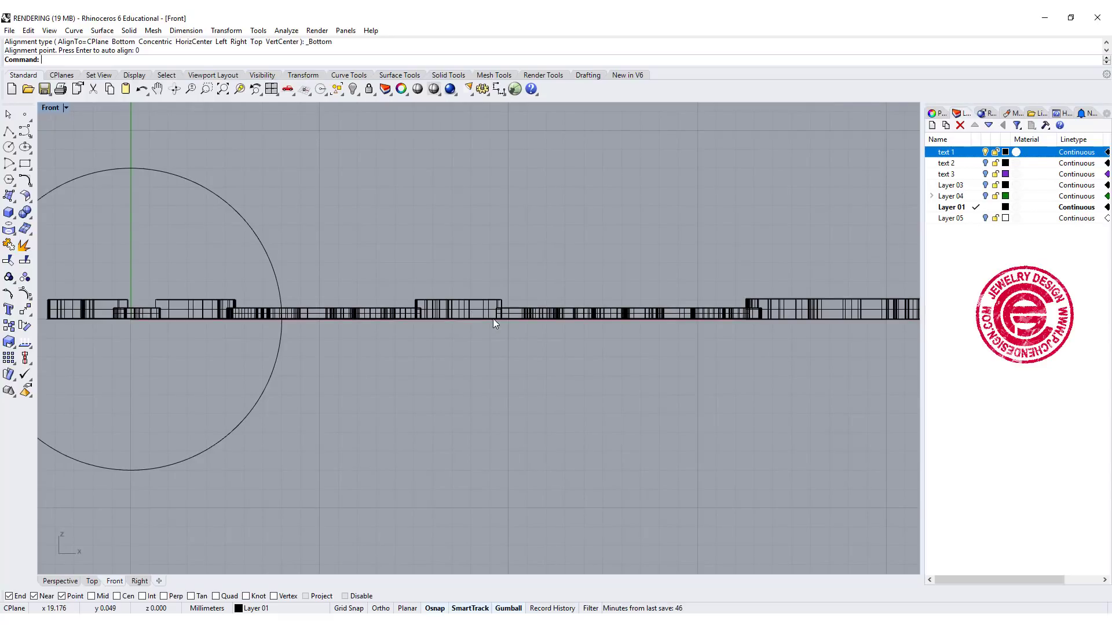
pyautogui.click(589, 318)
pyautogui.scroll(-2, 441, 221)
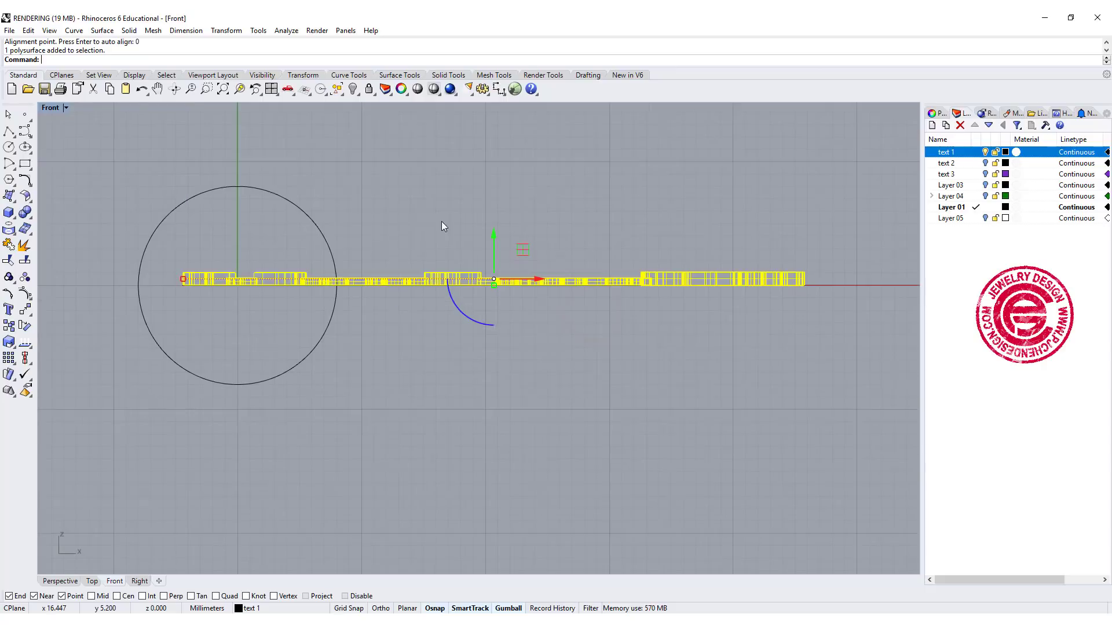
# Flow a copy of the text solid along the ring circle, using the straight line under the text as the base curve
pyautogui.click(50, 108)
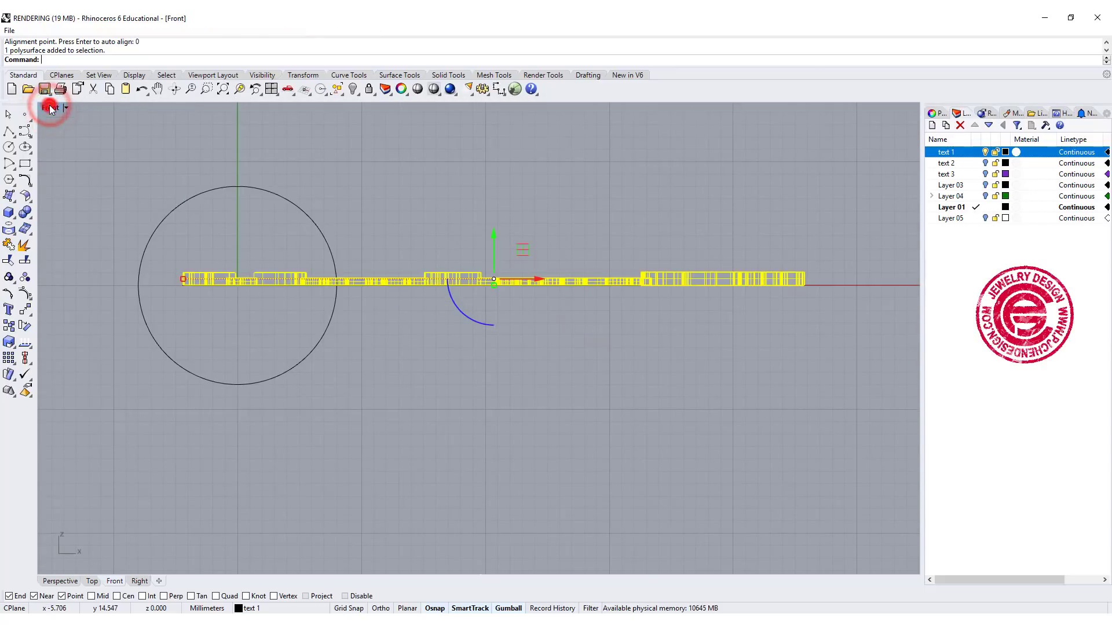
pyautogui.doubleClick(50, 108)
pyautogui.click(497, 108)
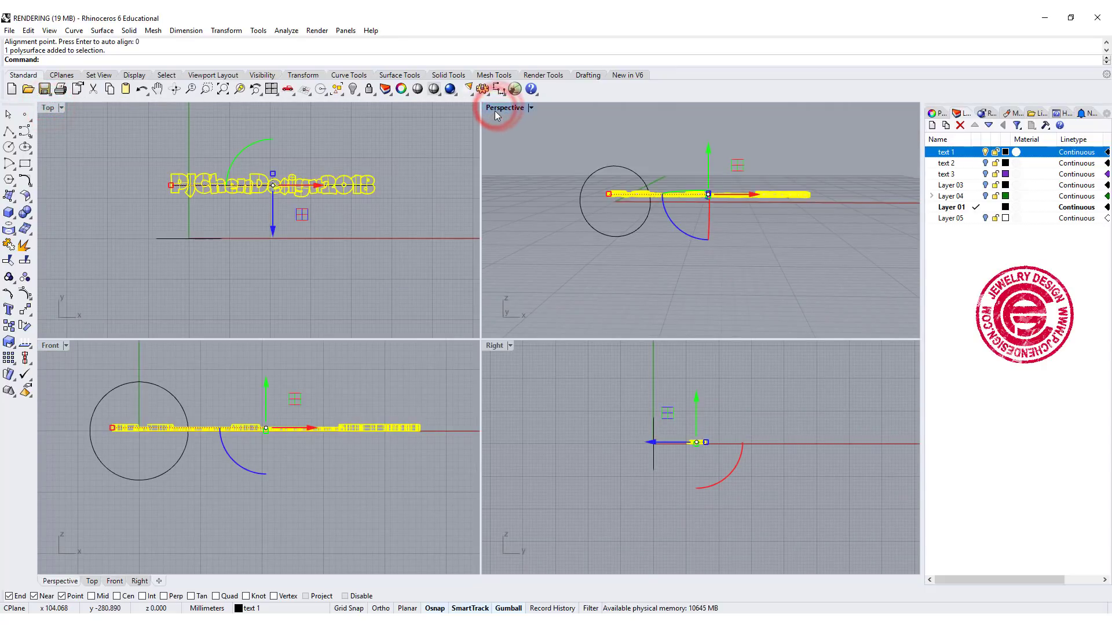
pyautogui.doubleClick(496, 108)
pyautogui.click(491, 192)
pyautogui.moveTo(491, 194); pyautogui.dragTo(447, 117, button='right')
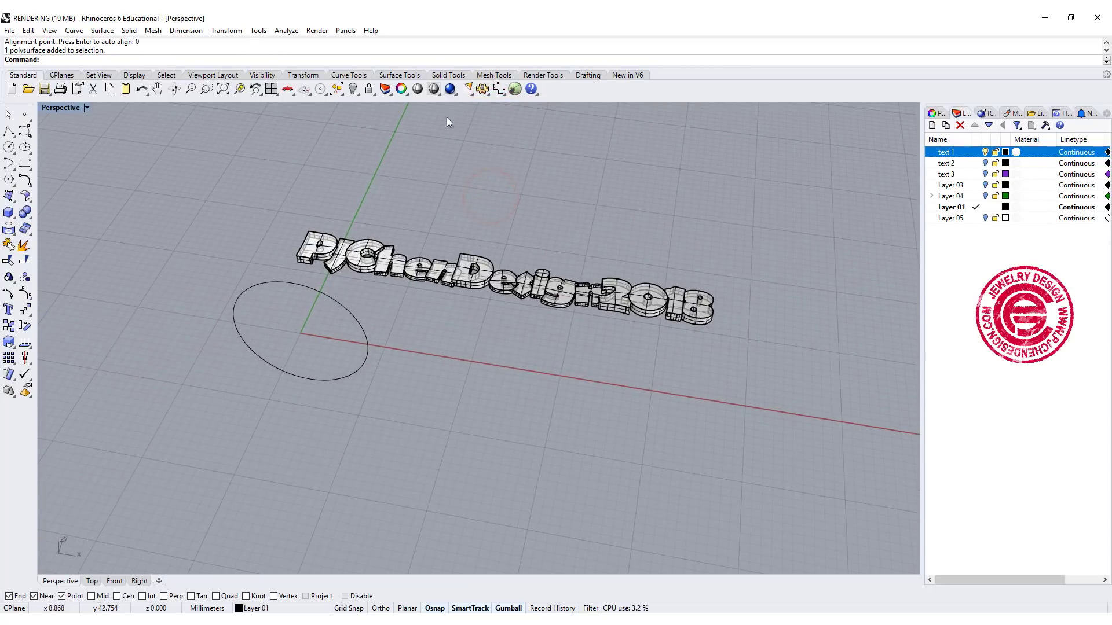
pyautogui.click(226, 31)
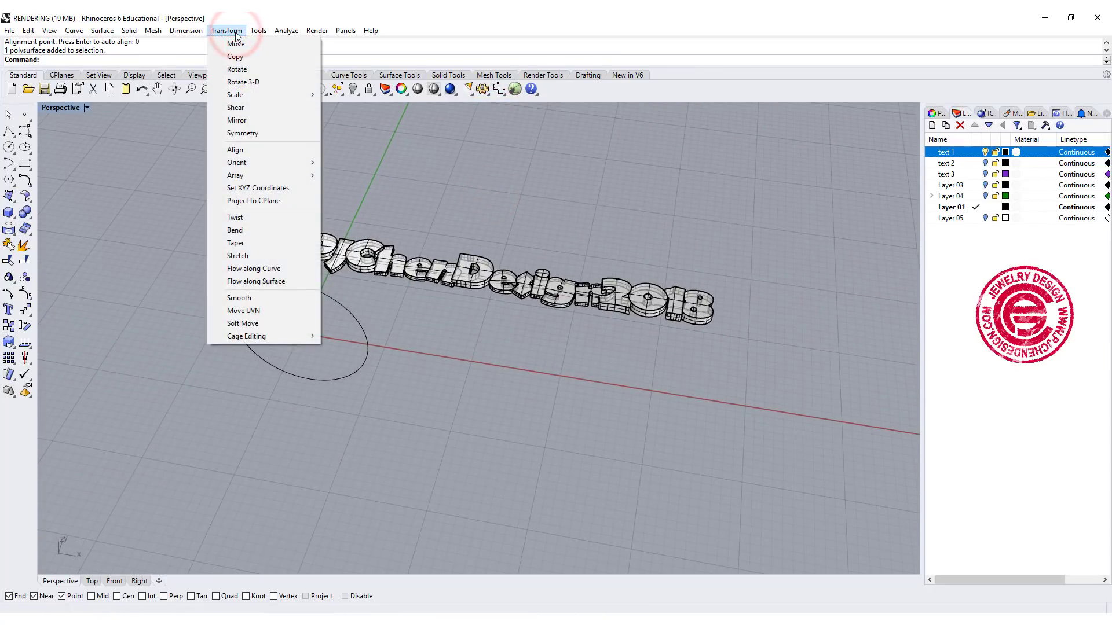
pyautogui.click(245, 270)
pyautogui.click(299, 261)
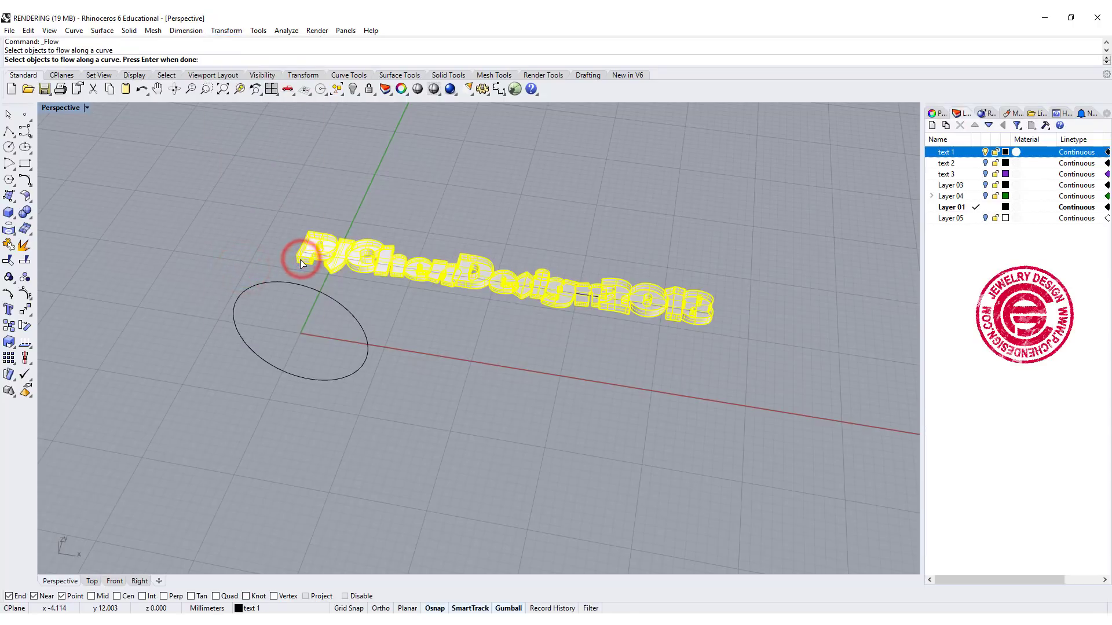
pyautogui.press('Return')
pyautogui.scroll(5, 290, 254)
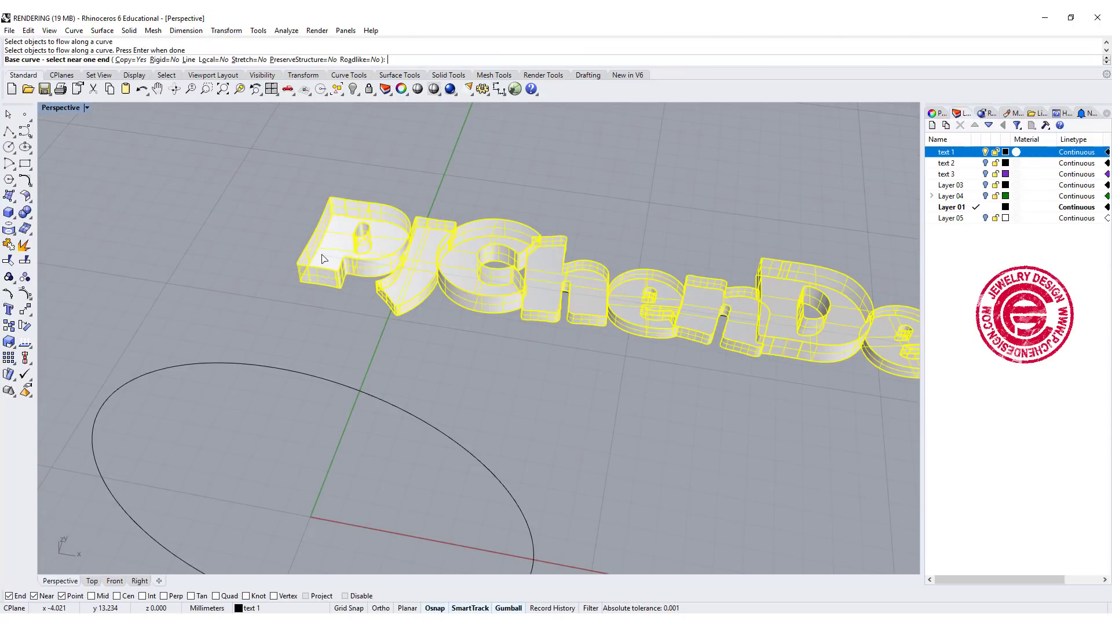
pyautogui.click(323, 259)
pyautogui.scroll(-3, 324, 266)
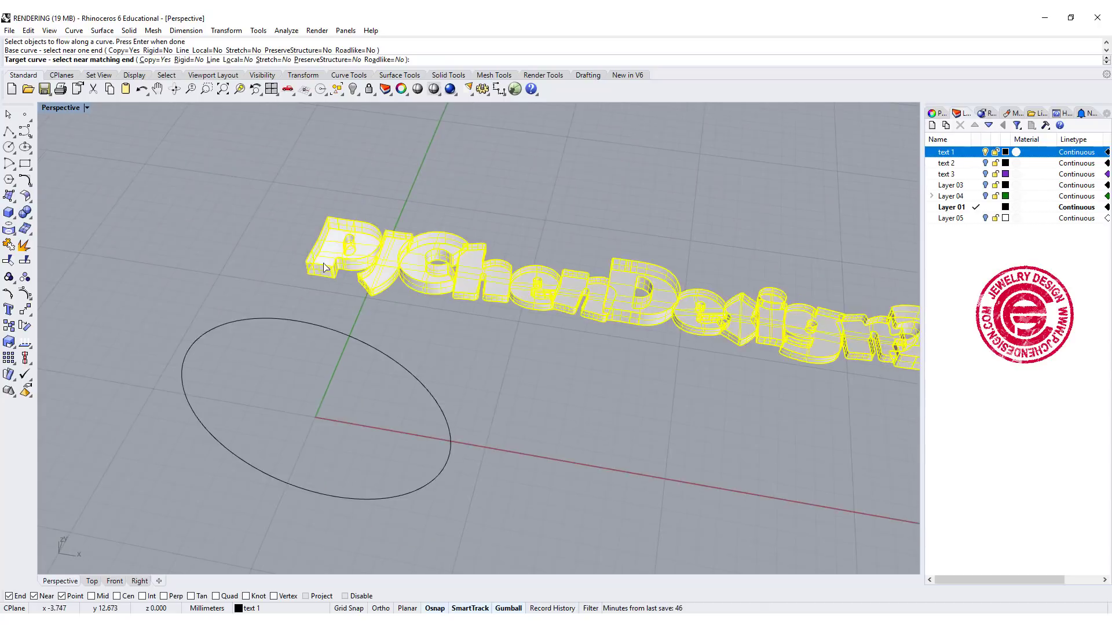
pyautogui.scroll(-2, 324, 268)
pyautogui.click(335, 307)
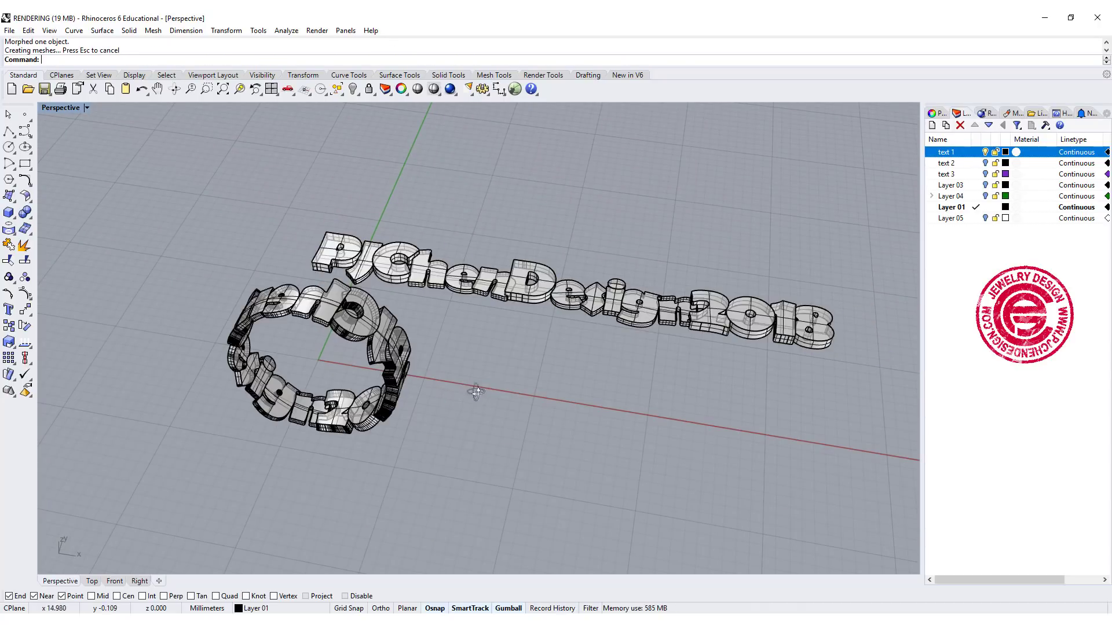
pyautogui.moveTo(476, 392); pyautogui.dragTo(373, 327, button='right')
pyautogui.scroll(2, 391, 343)
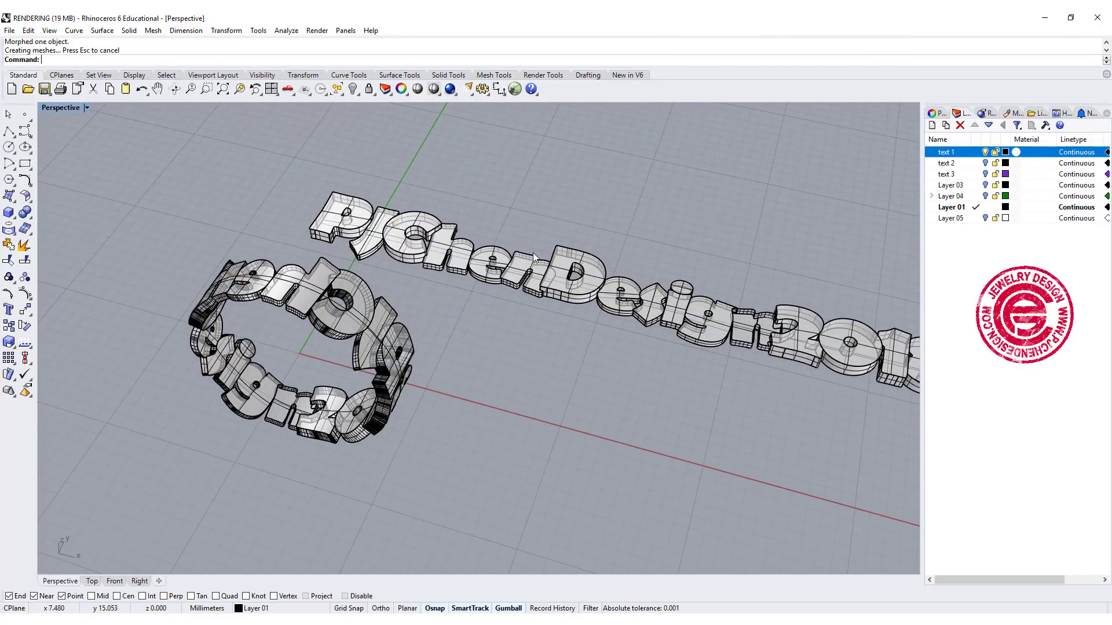
# Delete the flowed text ring, keeping the straight text solid and the ring circle
pyautogui.click(295, 290)
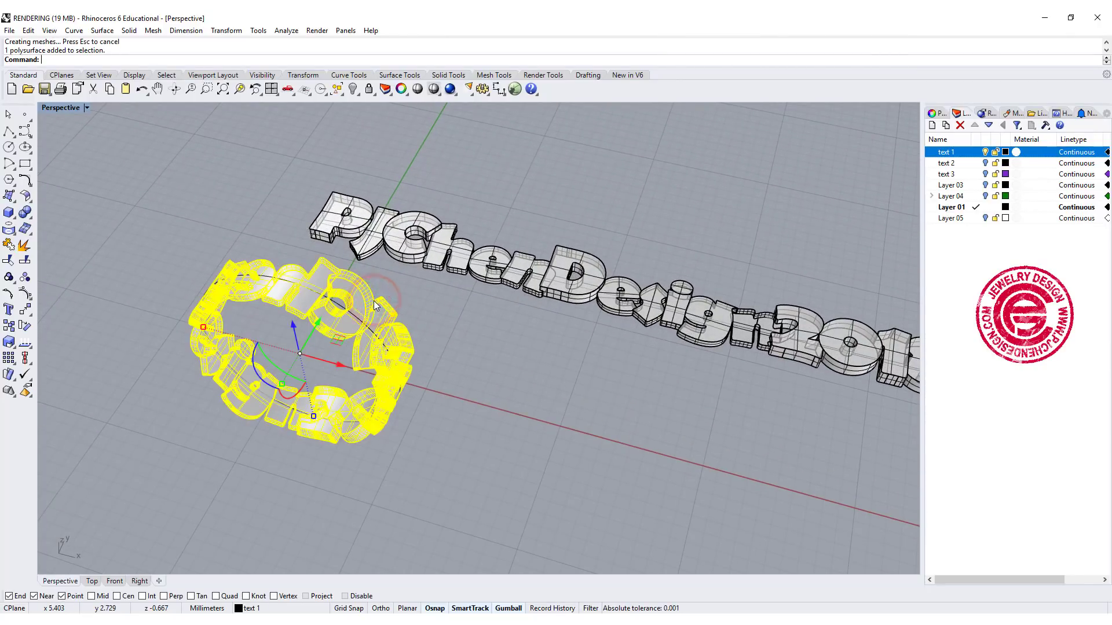
pyautogui.press('Delete')
pyautogui.scroll(-3, 390, 291)
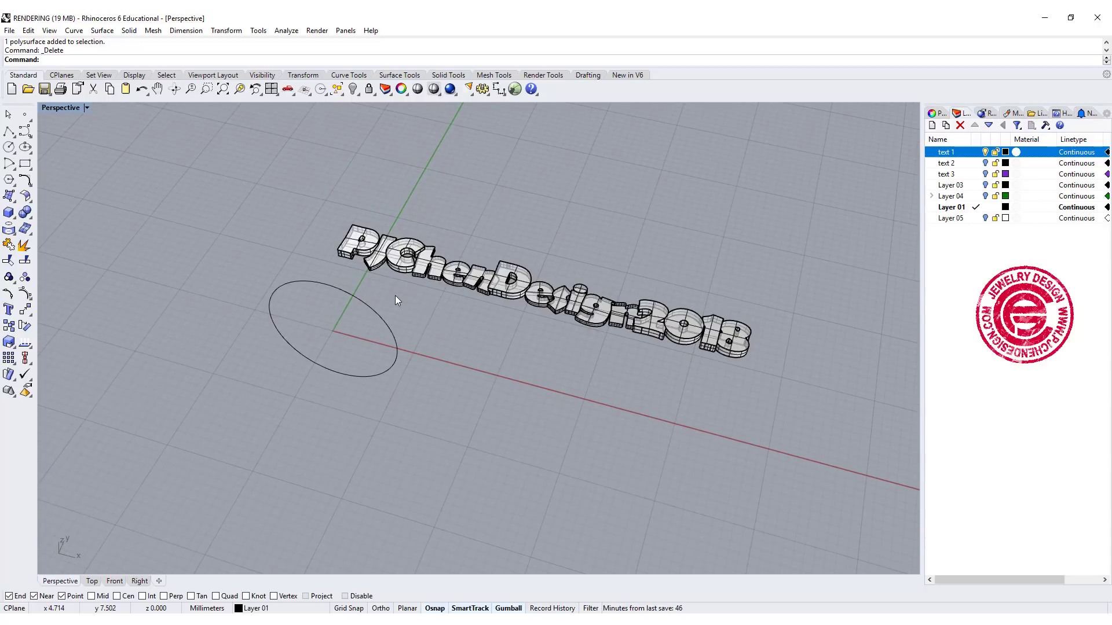
pyautogui.moveTo(404, 291); pyautogui.dragTo(422, 301, button='right')
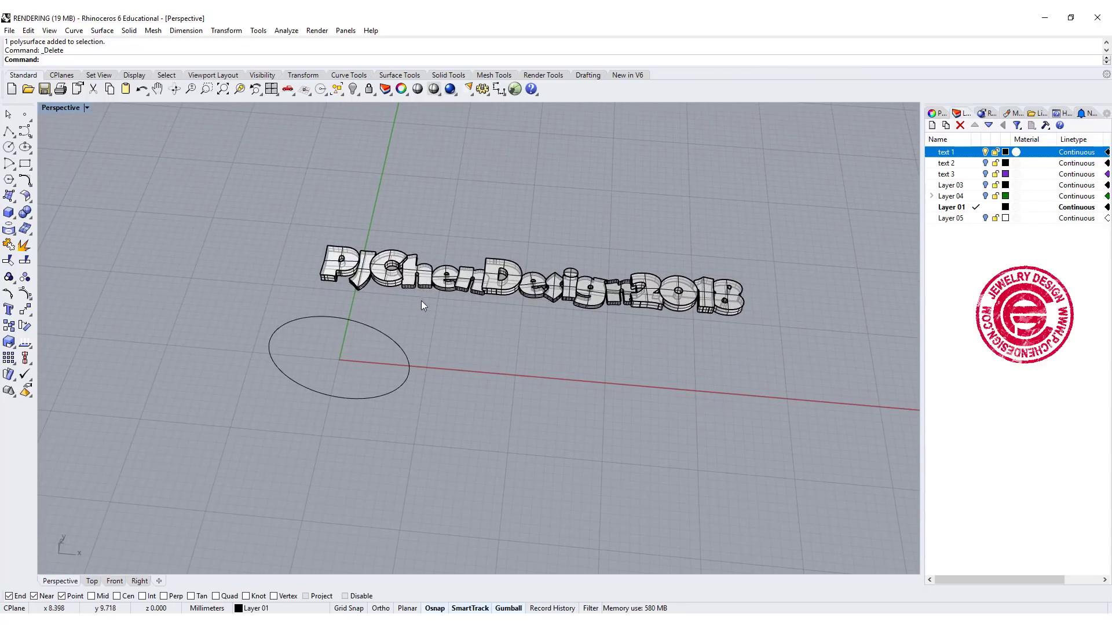
# Flow a copy of the text solid along the ring circle, picking the base line near its end under the final 8
pyautogui.scroll(2, 354, 281)
pyautogui.scroll(2, 354, 297)
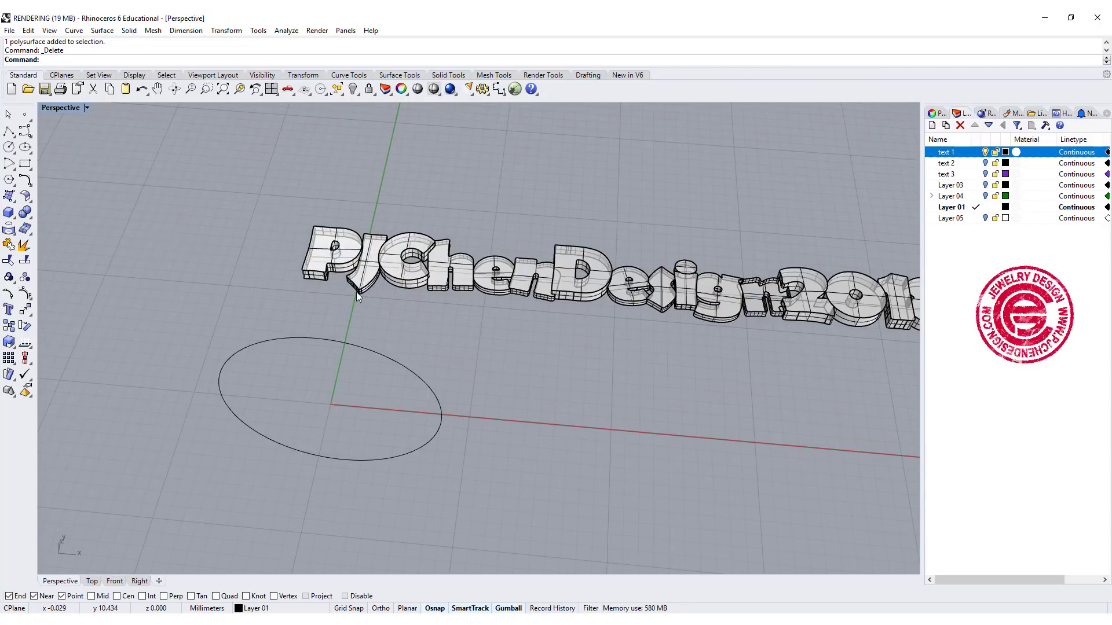
pyautogui.write('flow')
pyautogui.press('Return')
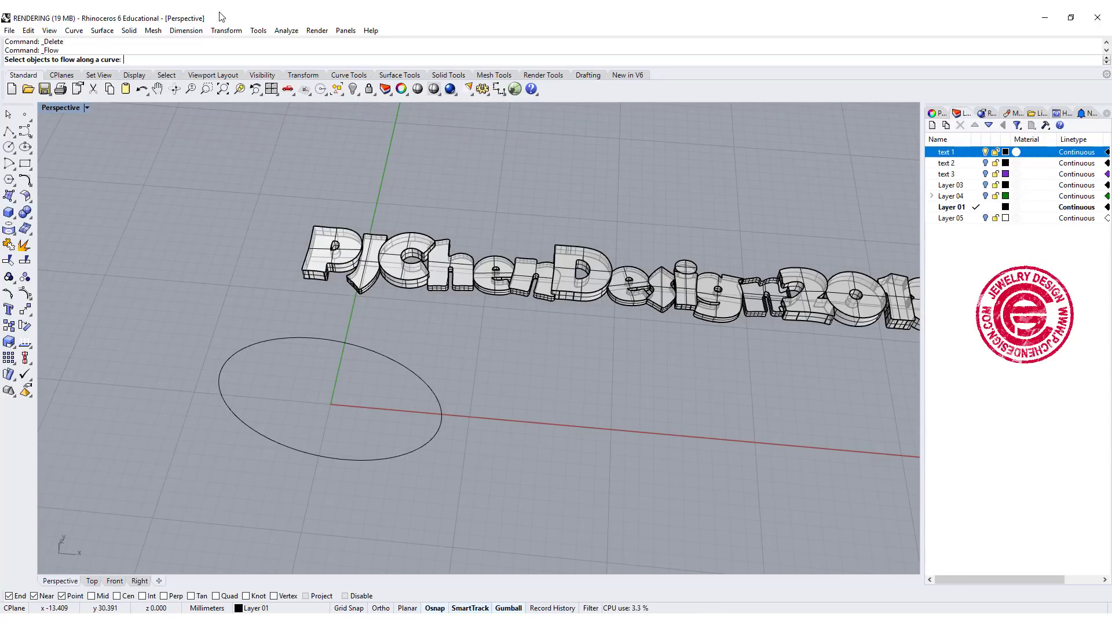
pyautogui.click(303, 257)
pyautogui.press('Return')
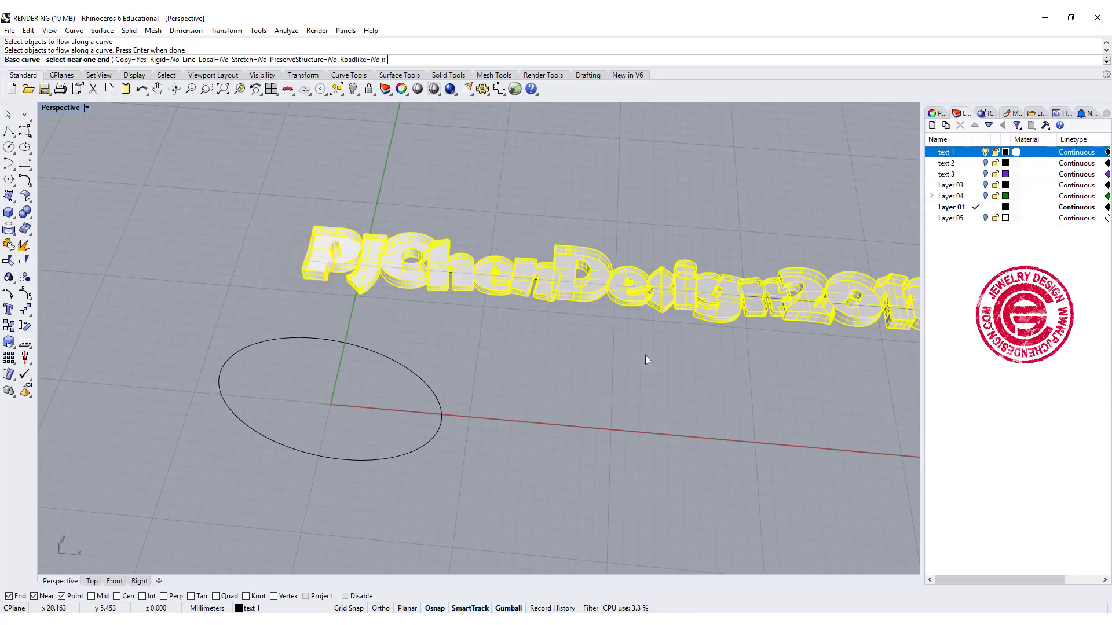
pyautogui.scroll(-2, 689, 362)
pyautogui.scroll(6, 823, 365)
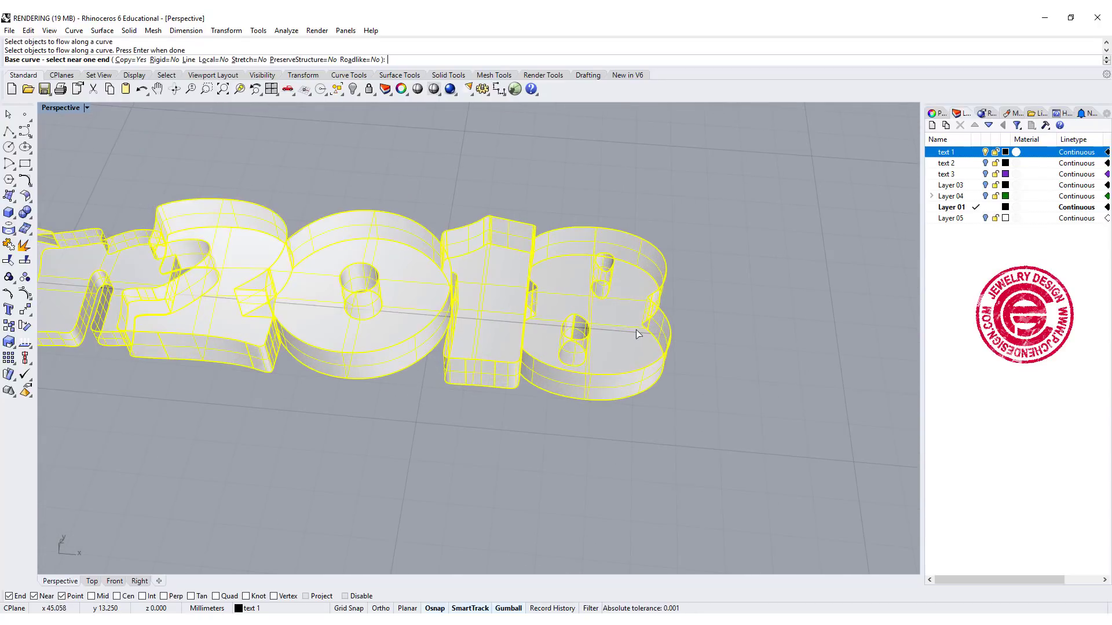
pyautogui.click(636, 335)
pyautogui.scroll(-5, 636, 335)
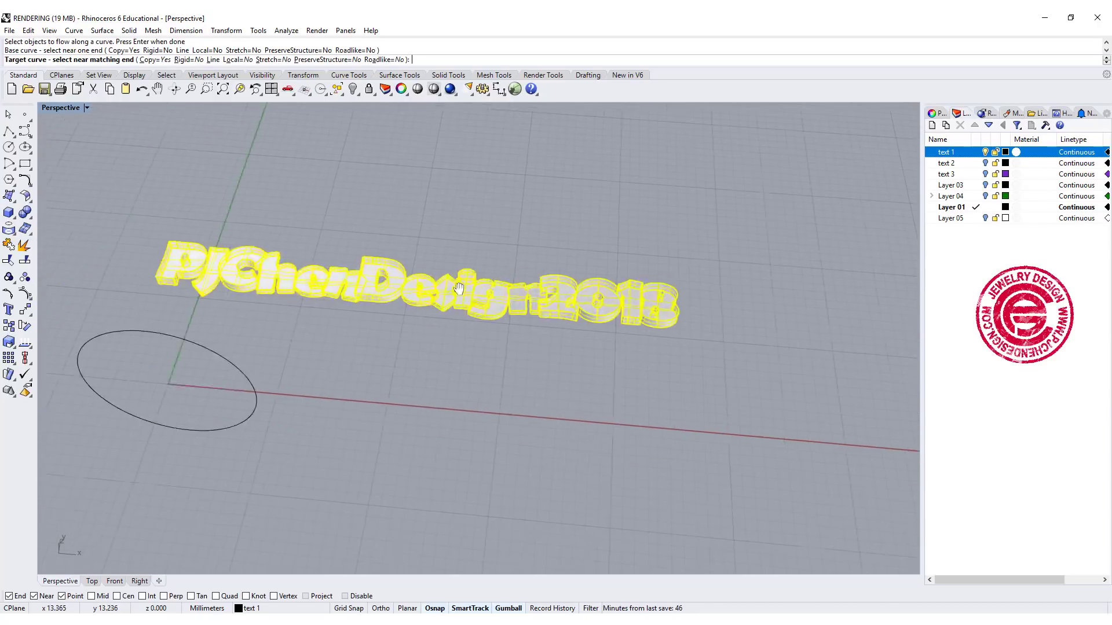
pyautogui.scroll(2, 577, 297)
pyautogui.click(482, 333)
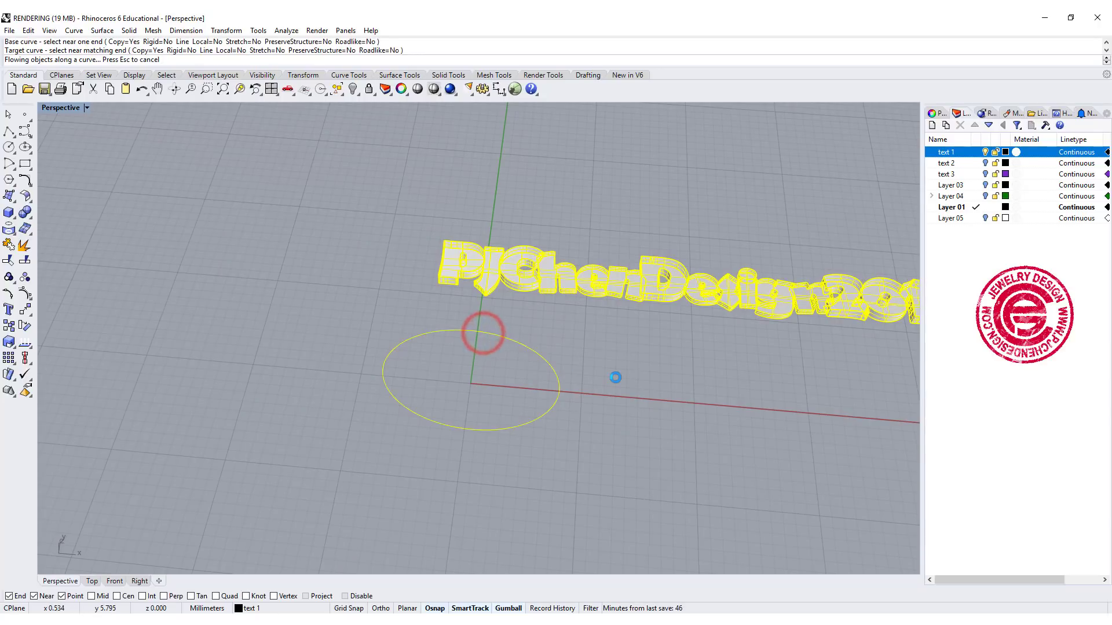
# Inspect the seam between the 8 and the P on the ring, and undo the flow
pyautogui.moveTo(620, 417); pyautogui.dragTo(462, 302, button='right')
pyautogui.scroll(5, 406, 300)
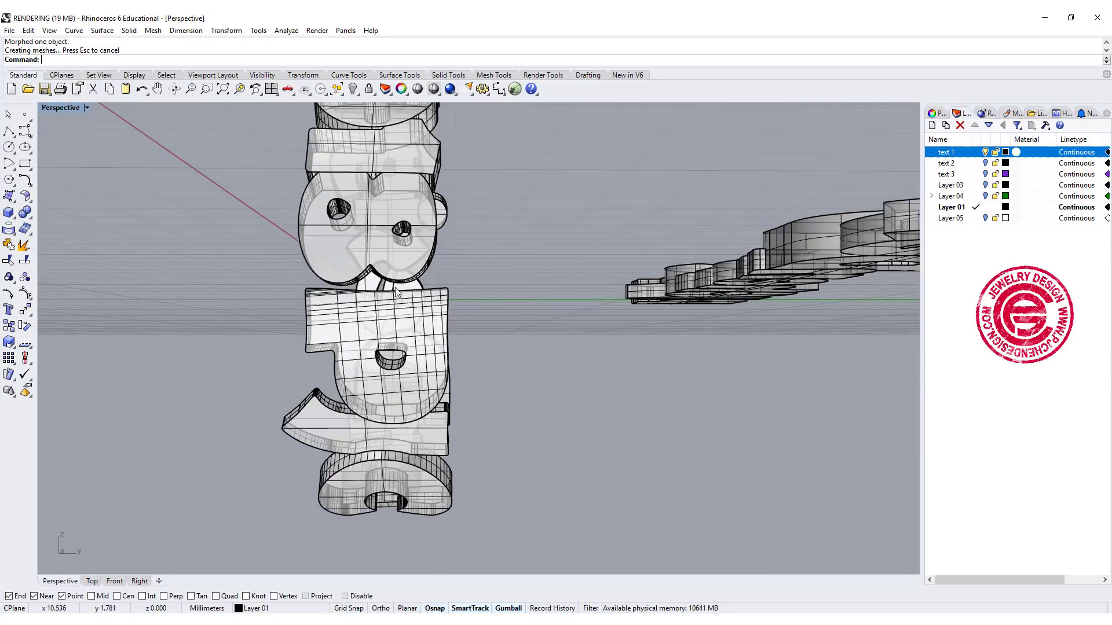
pyautogui.moveTo(427, 295); pyautogui.dragTo(424, 300, button='right')
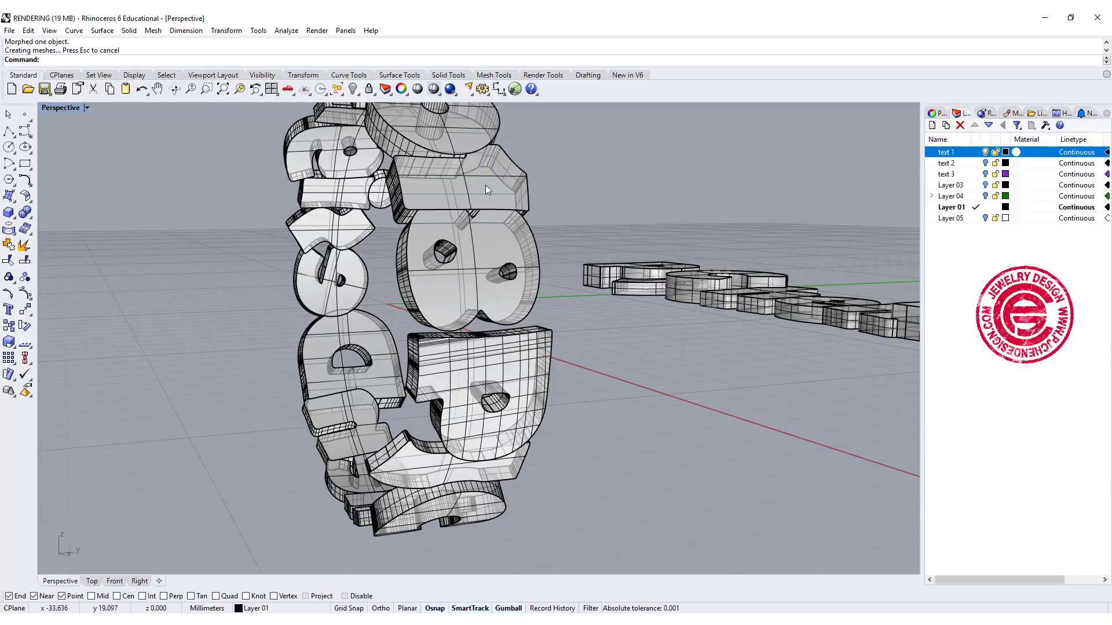
pyautogui.scroll(-5, 609, 281)
pyautogui.moveTo(609, 280)
pyautogui.mouseDown(button='right')
pyautogui.moveTo(733, 391)
pyautogui.moveTo(611, 290)
pyautogui.mouseUp(button='right')
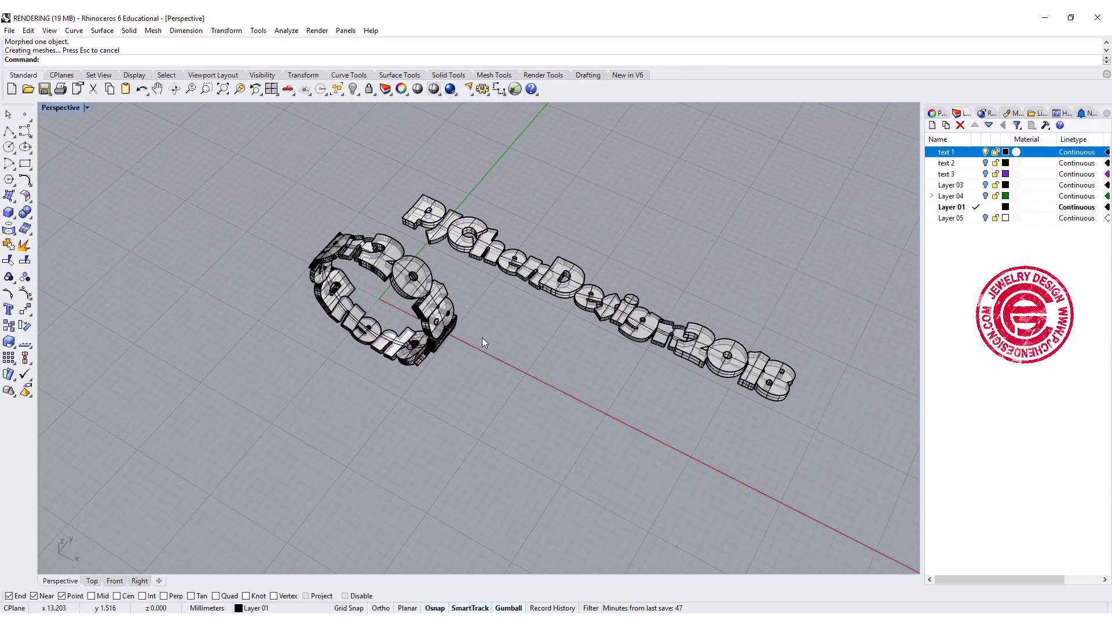
pyautogui.hotkey('ctrl', 'z')
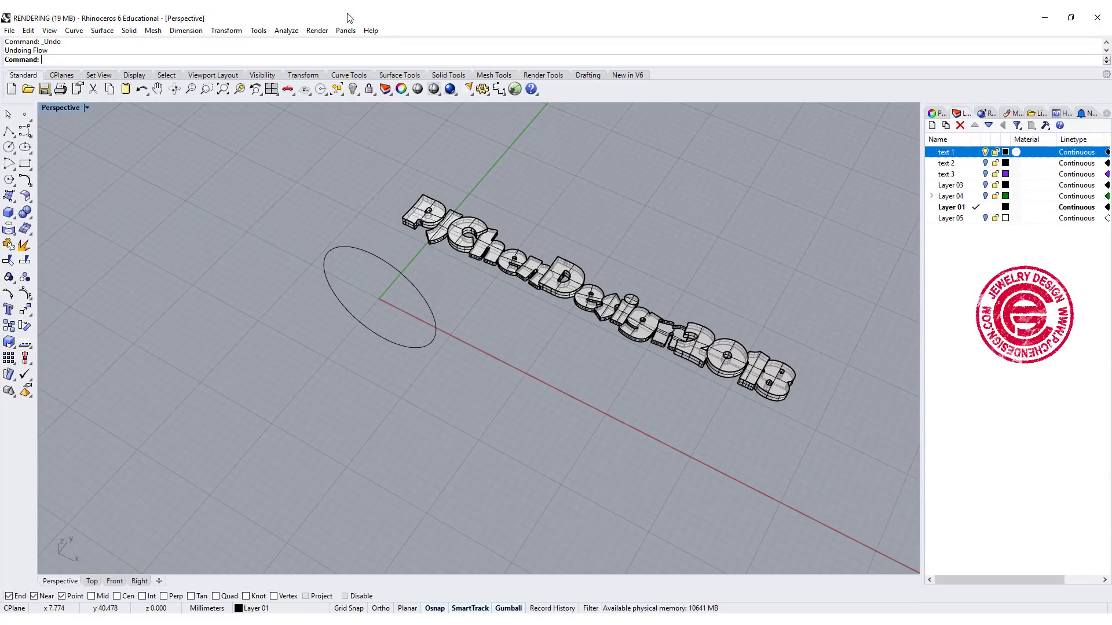
# Flow a copy of the text solid along the ring circle with Record History enabled, picking the base line at its 8 end
pyautogui.click(225, 30)
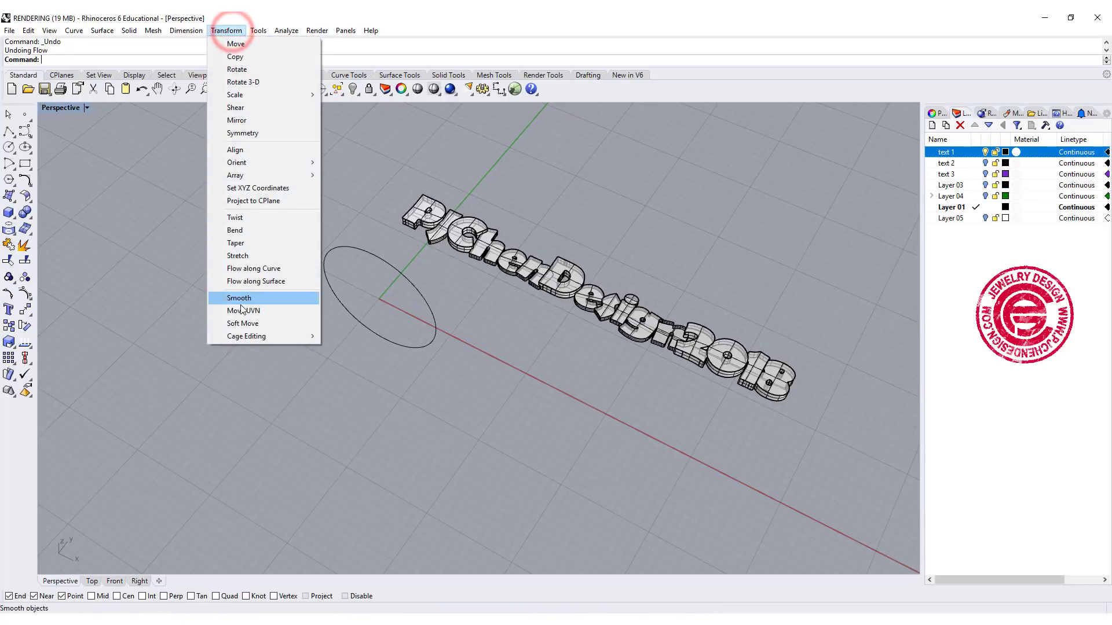
pyautogui.click(266, 269)
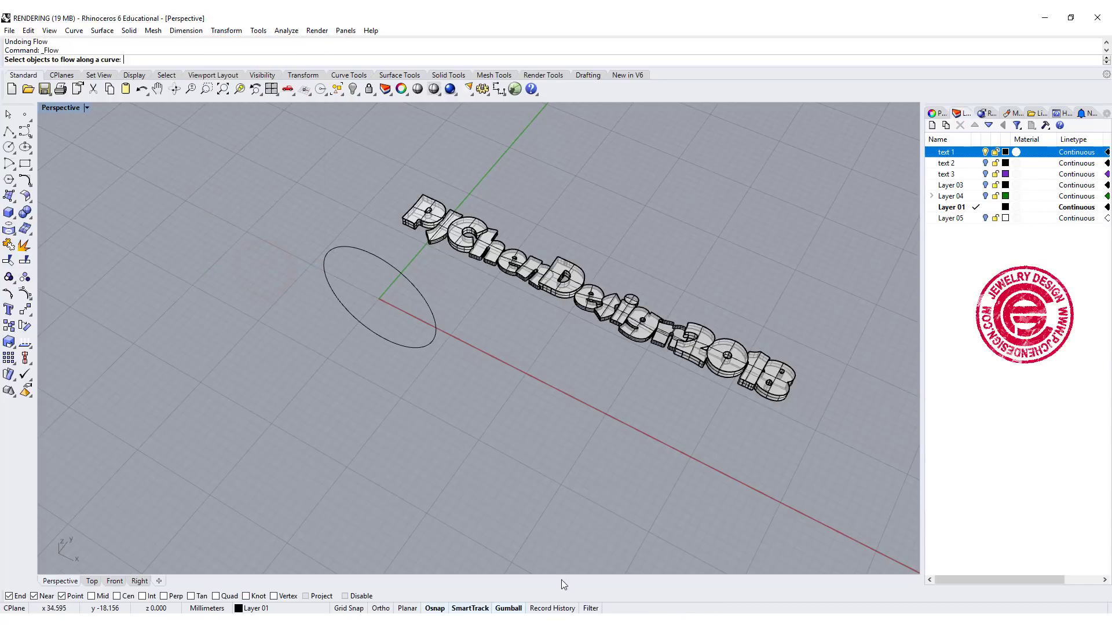
pyautogui.click(552, 608)
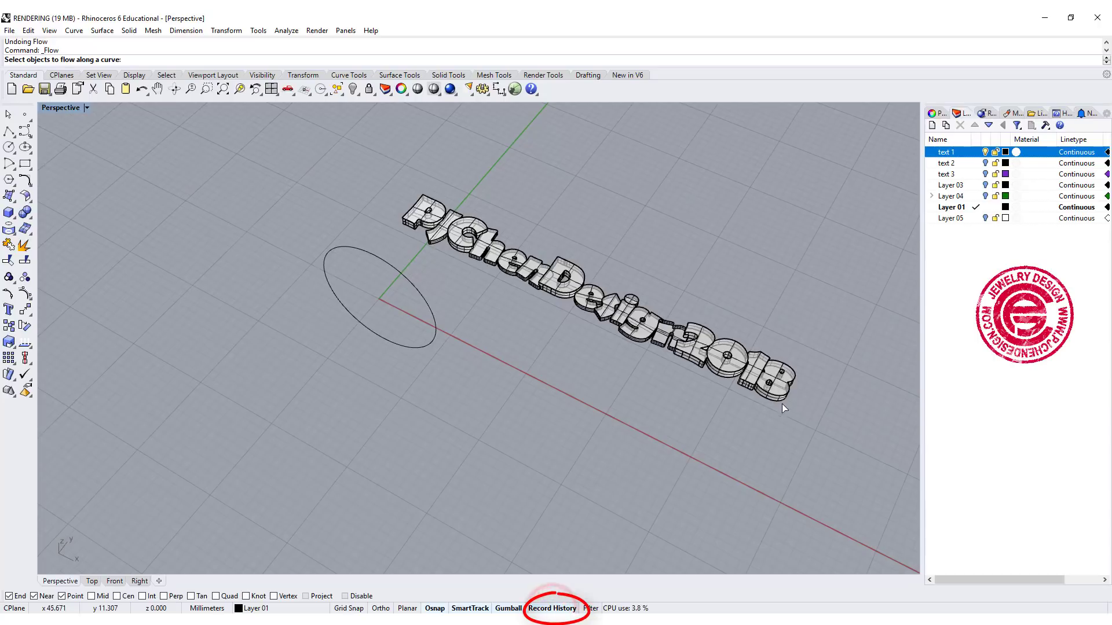
pyautogui.scroll(2, 791, 385)
pyautogui.click(791, 378)
pyautogui.rightClick(790, 376)
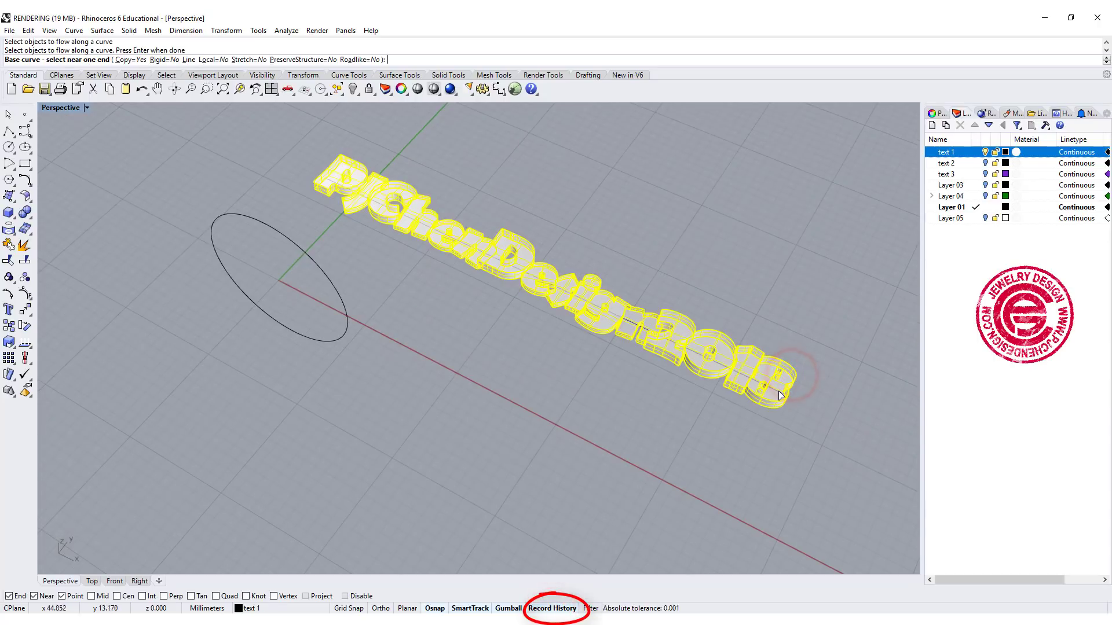
pyautogui.click(777, 391)
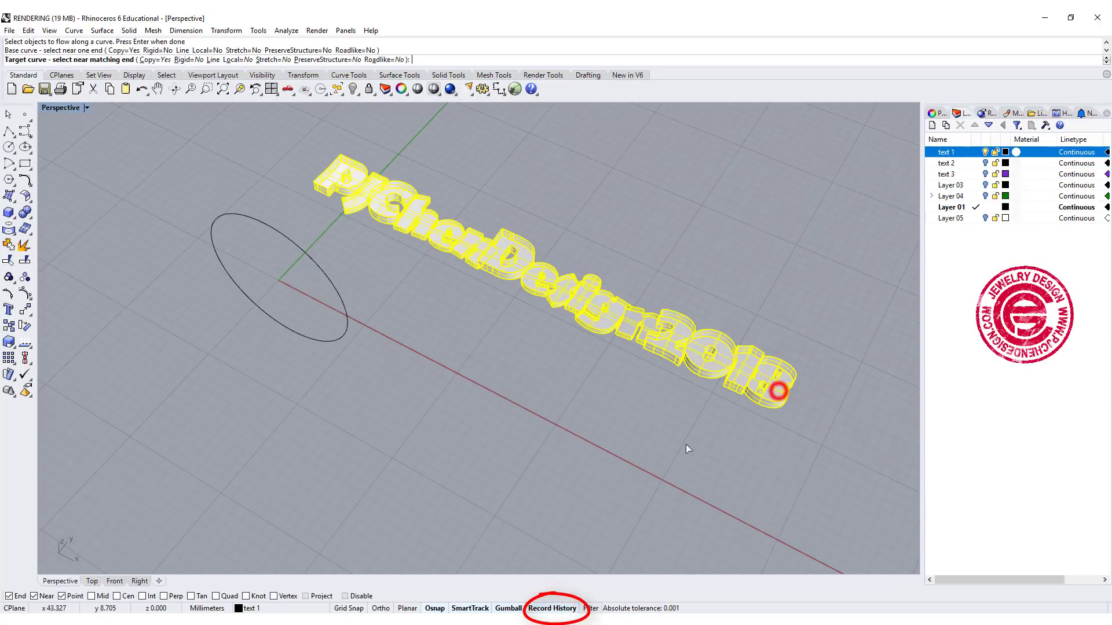
pyautogui.click(313, 259)
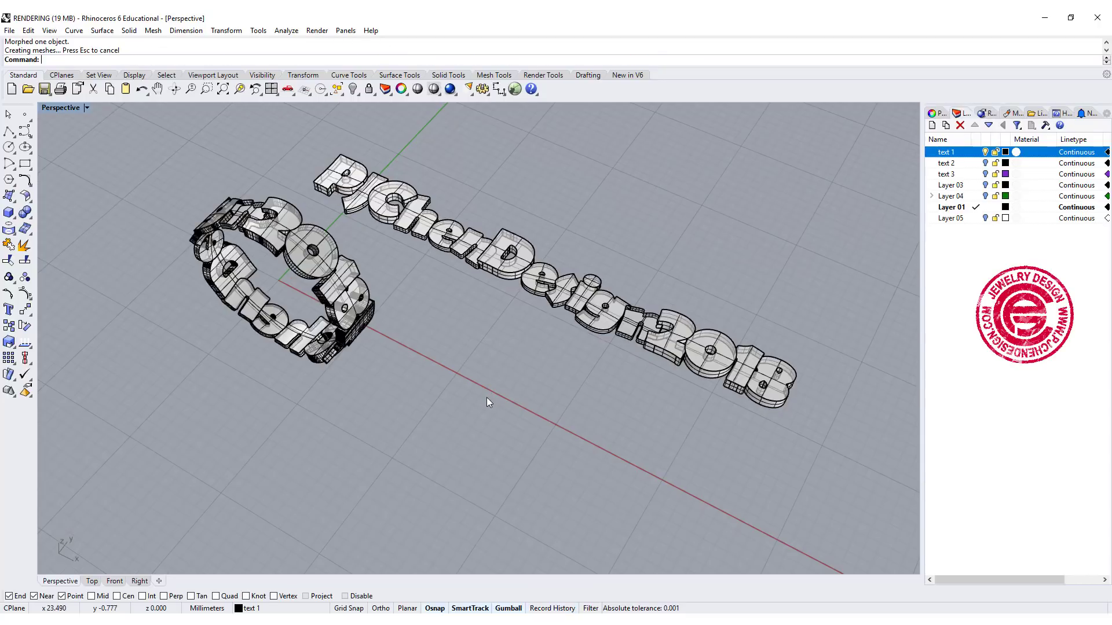
# Scale the straight text solid slightly longer along its length to close the gap between the 8 and the P on the ring
pyautogui.moveTo(486, 397); pyautogui.dragTo(446, 358, button='right')
pyautogui.scroll(5, 357, 285)
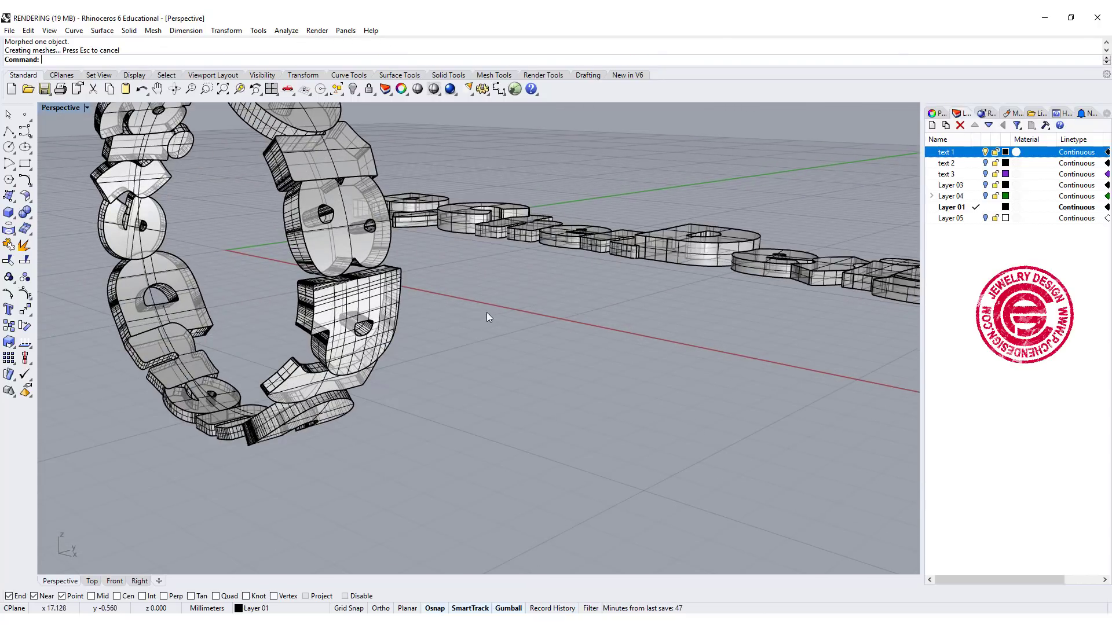
pyautogui.moveTo(486, 316); pyautogui.dragTo(564, 367, button='right')
pyautogui.click(578, 231)
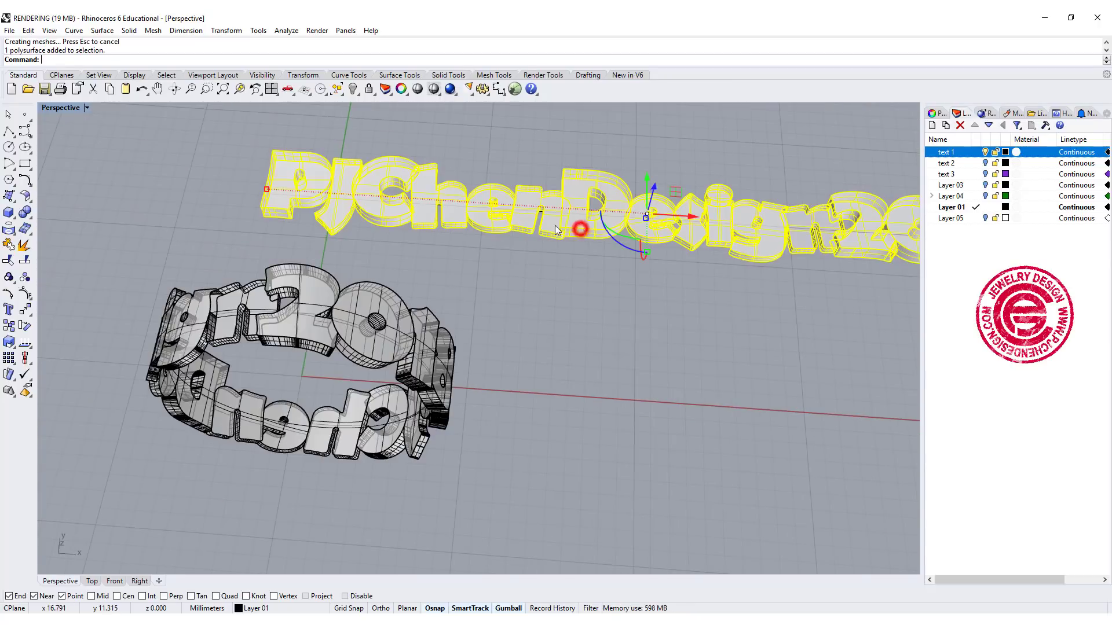
pyautogui.moveTo(578, 230); pyautogui.dragTo(257, 192)
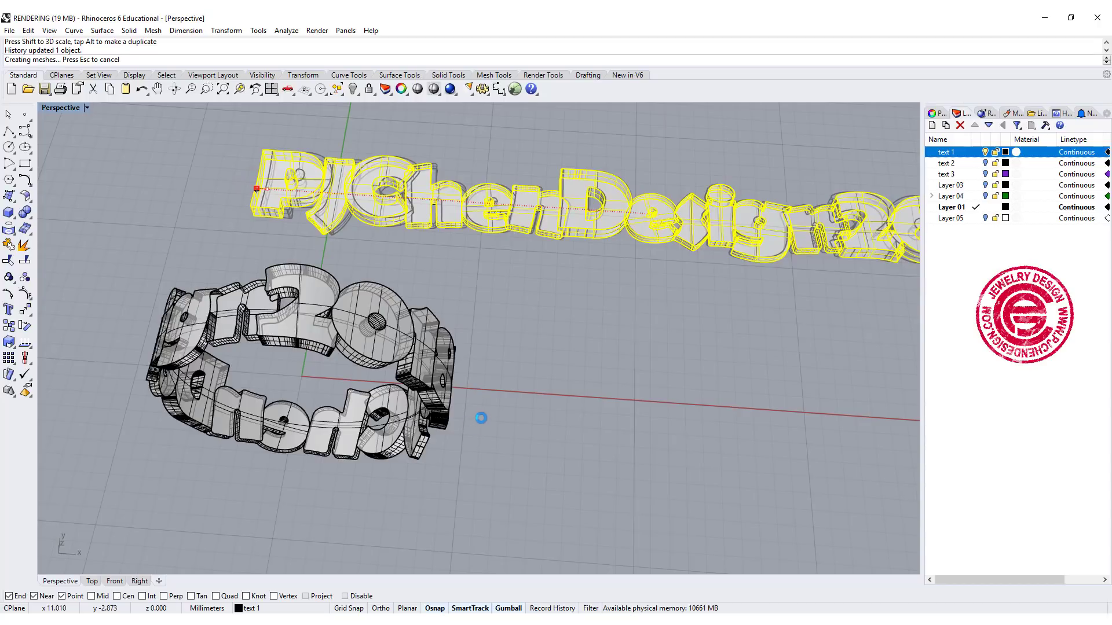
# Scale the straight text solid back slightly along its length to reduce the overlap of the 8 and P at the ring seam
pyautogui.moveTo(481, 418); pyautogui.dragTo(419, 313, button='right')
pyautogui.scroll(5, 417, 327)
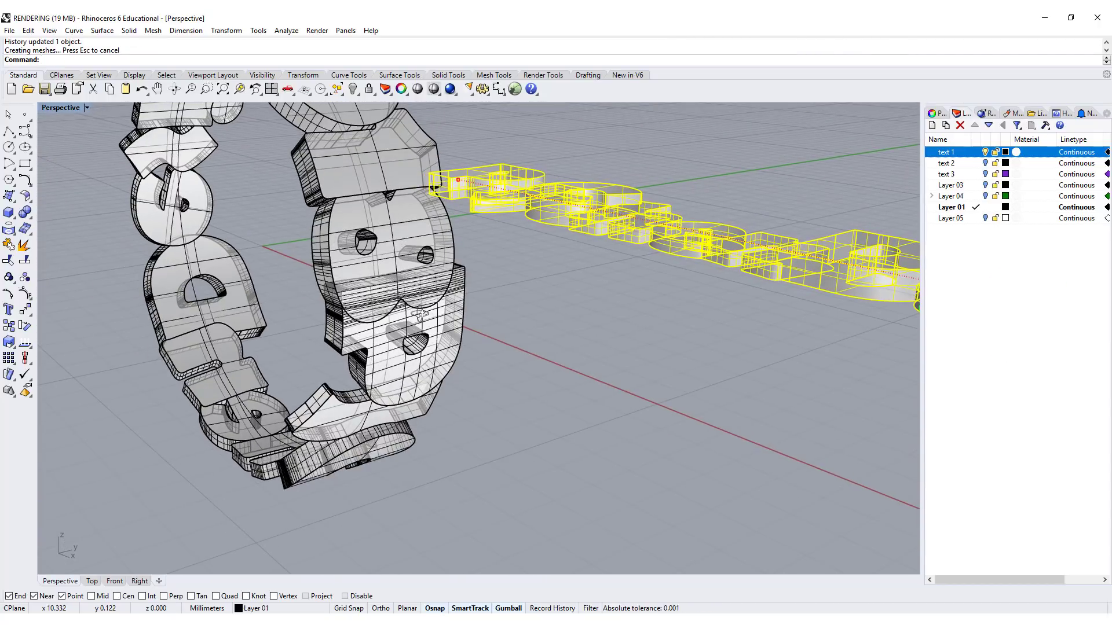
pyautogui.moveTo(459, 183); pyautogui.dragTo(475, 345)
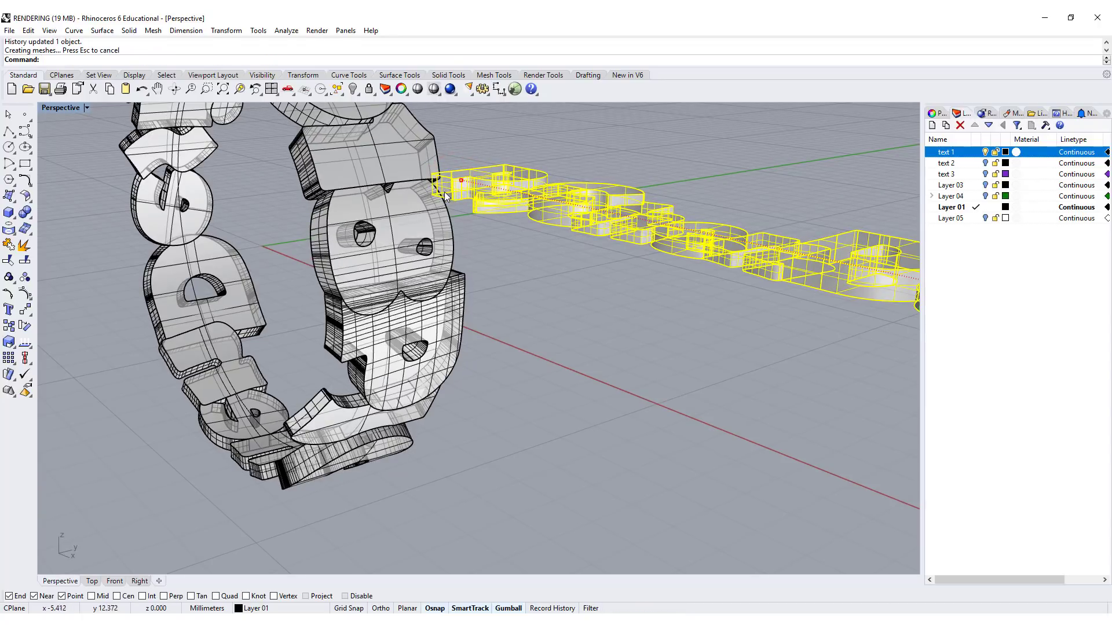
pyautogui.moveTo(461, 183); pyautogui.dragTo(465, 184)
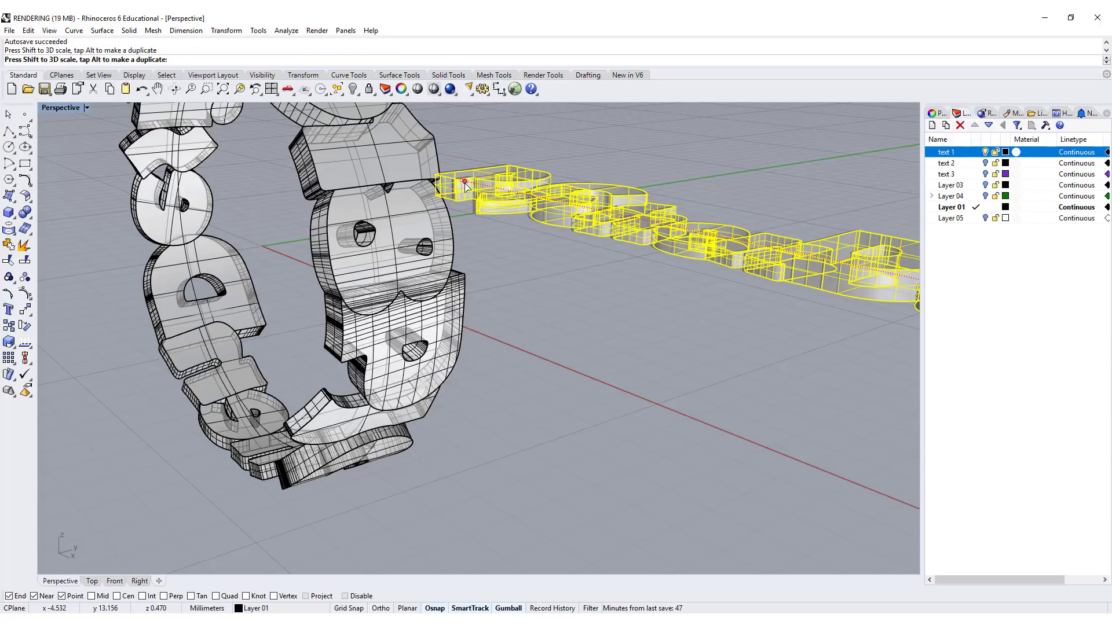
pyautogui.click(527, 340)
pyautogui.moveTo(331, 292); pyautogui.dragTo(535, 439, button='right')
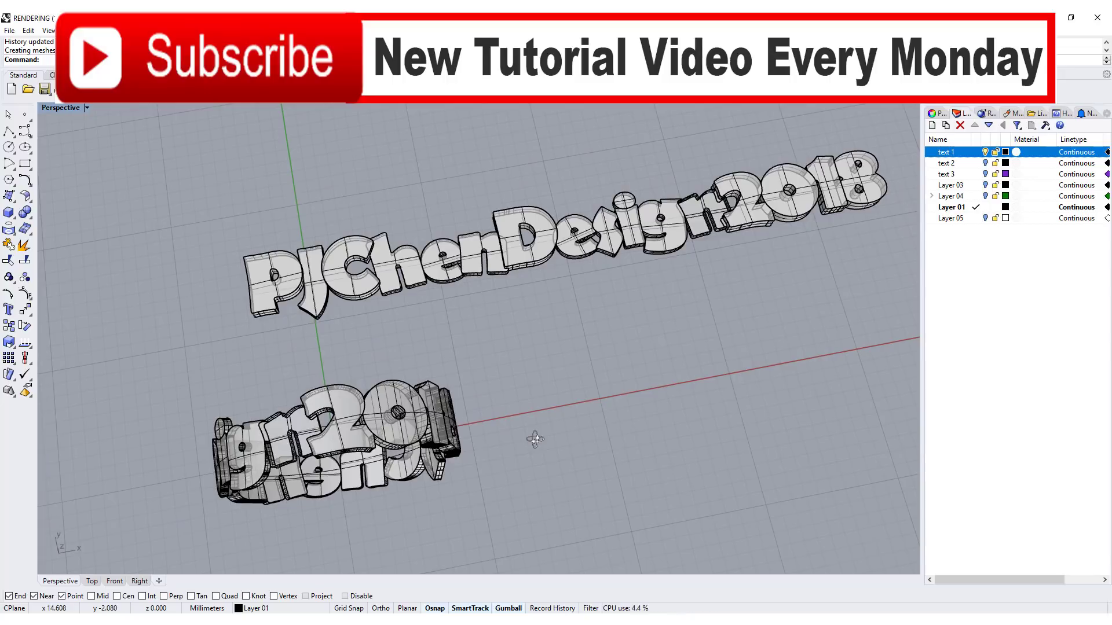
pyautogui.moveTo(599, 412); pyautogui.dragTo(520, 433, button='right')
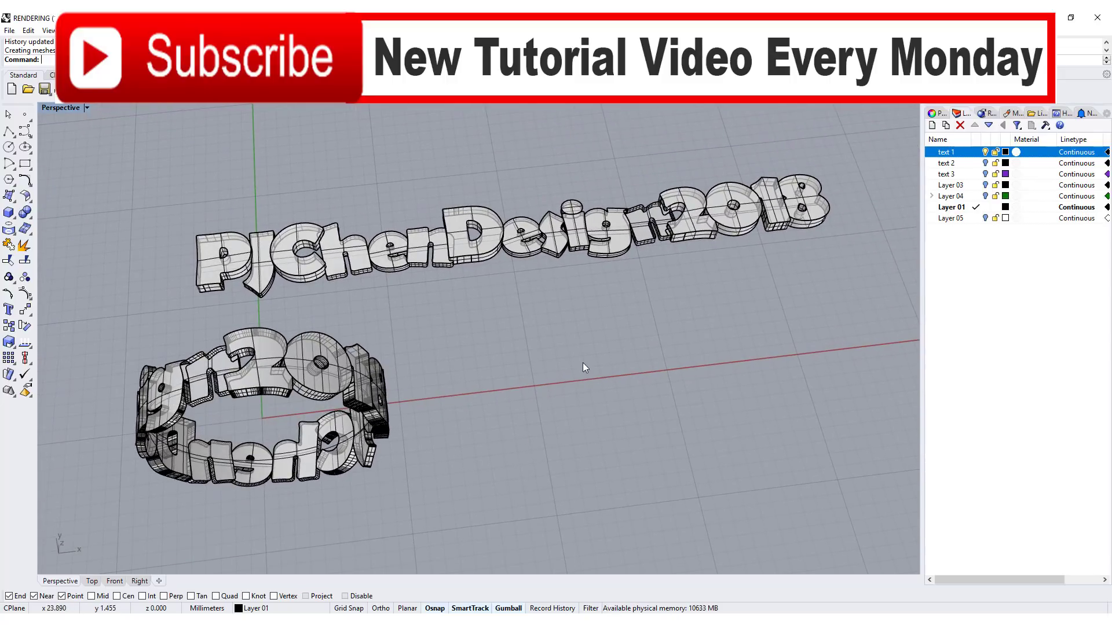